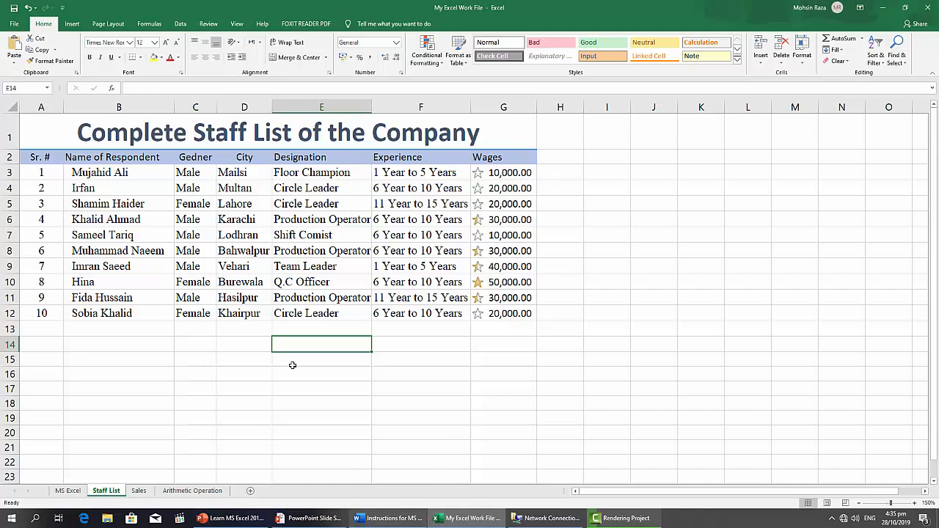
# Step: Switch to the Word instructions document and read exercise 11, Arithmetic Operations, in the Insert Tab section
pyautogui.click(374, 519)
pyautogui.scroll(-20, 341, 304)
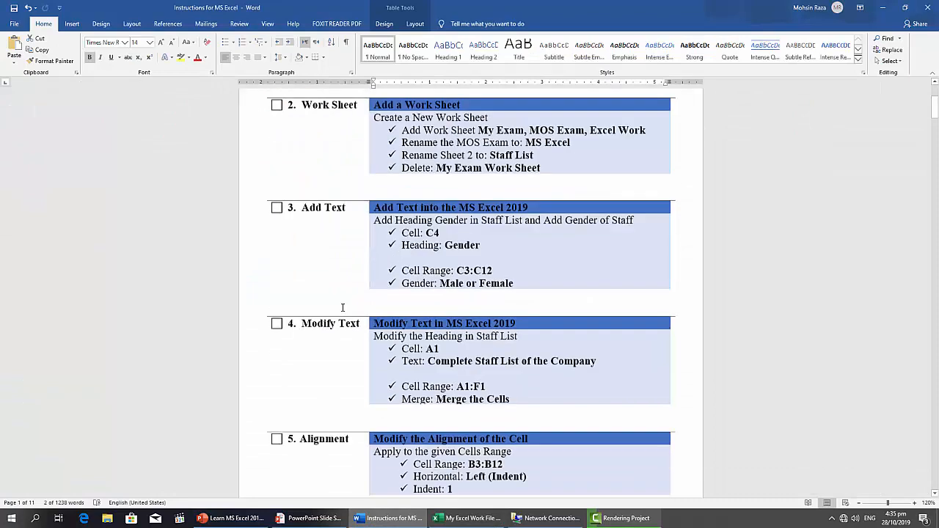
pyautogui.scroll(-8, 341, 304)
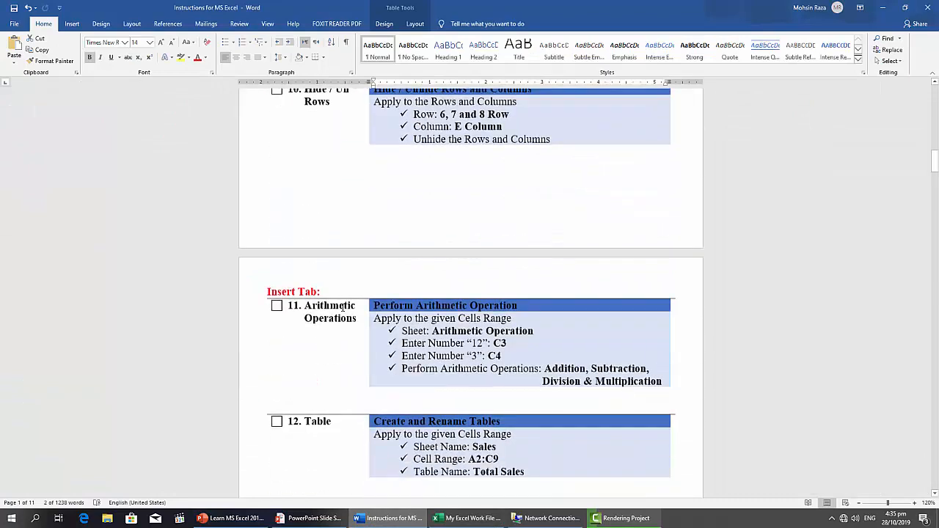
pyautogui.scroll(-2, 342, 308)
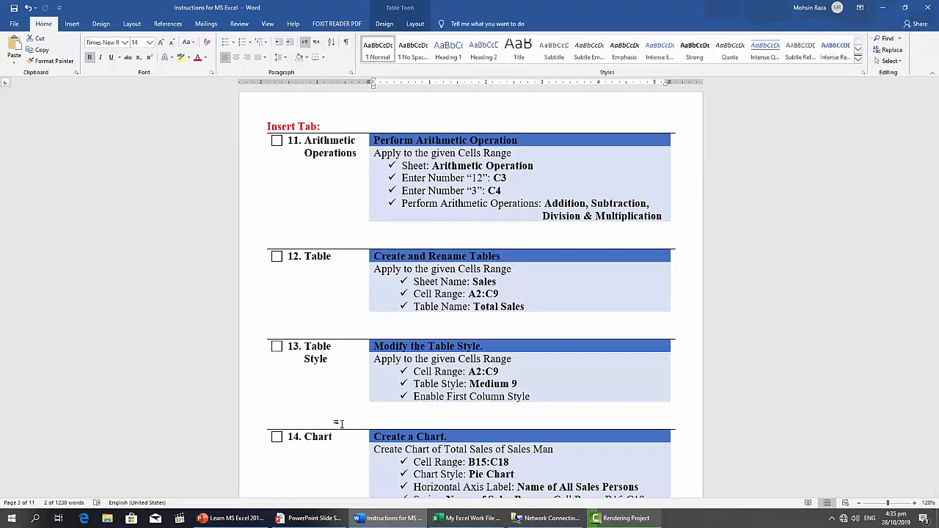
pyautogui.click(451, 518)
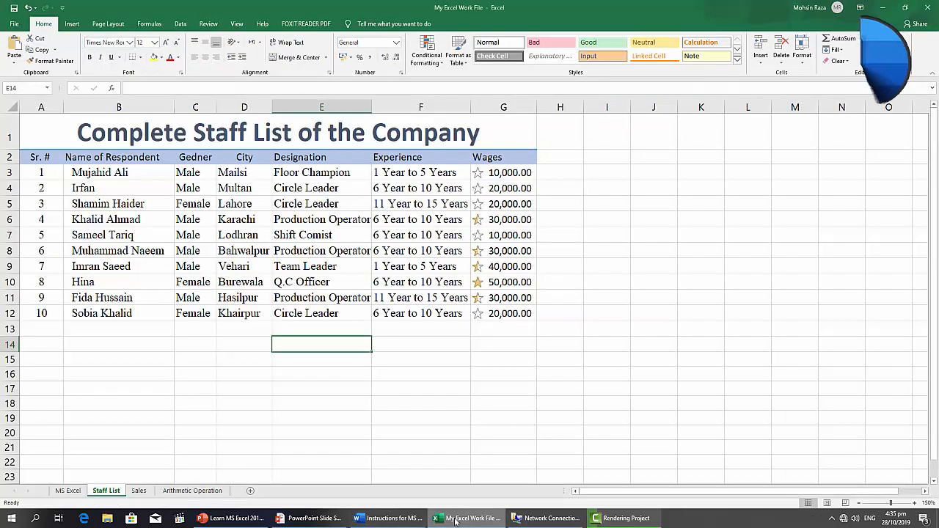
pyautogui.click(73, 24)
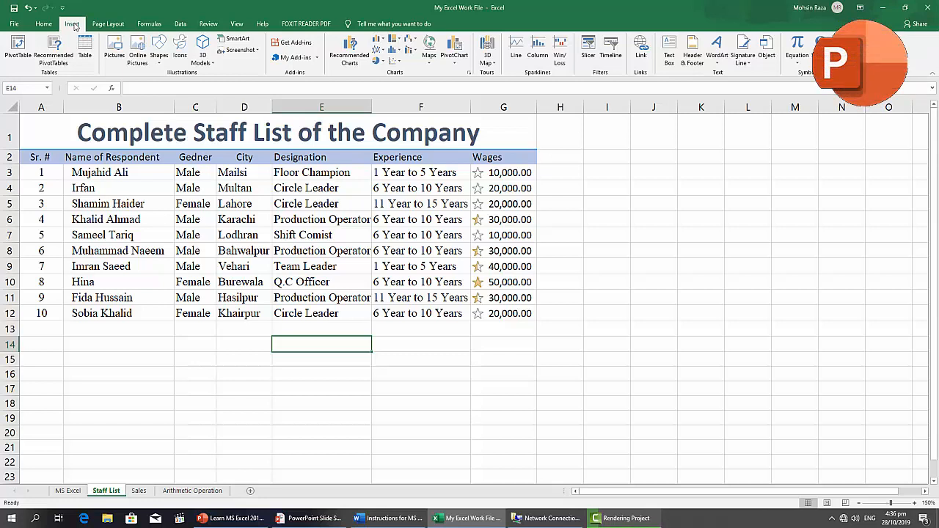
pyautogui.moveTo(398, 522)
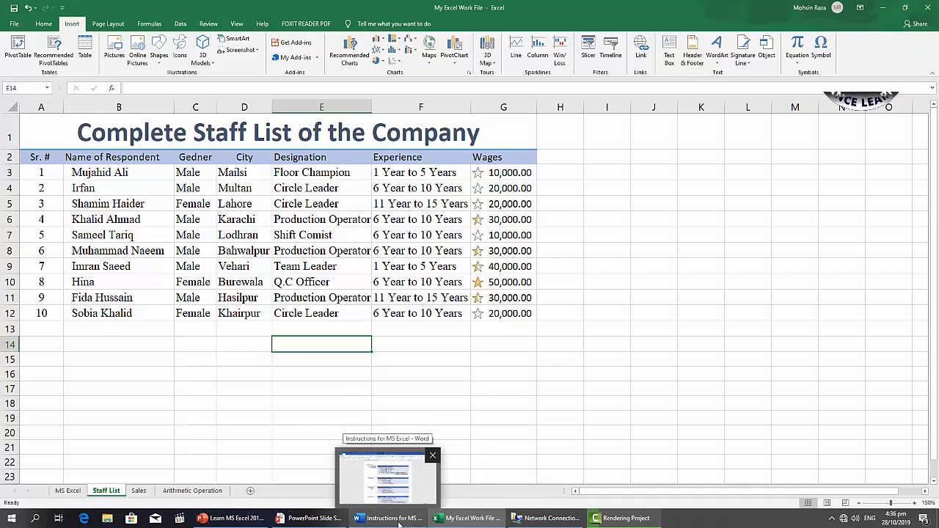
pyautogui.click(398, 523)
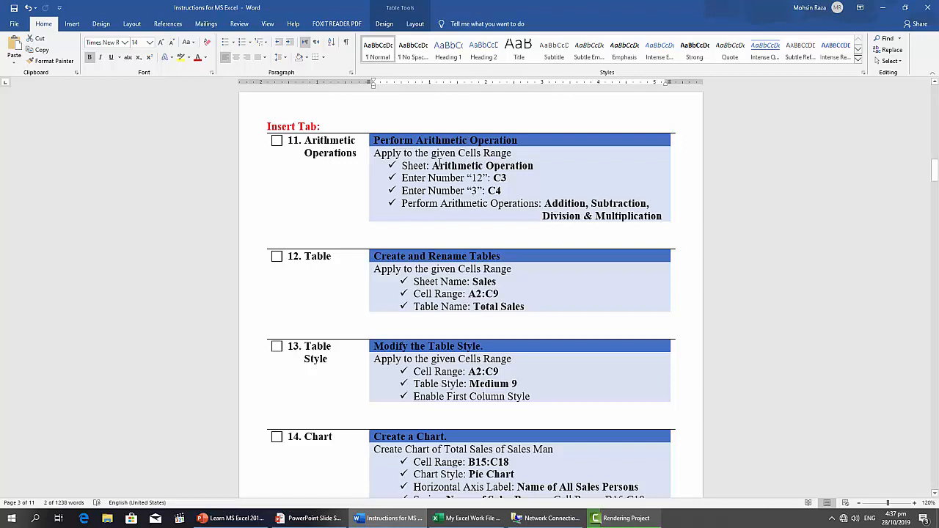
pyautogui.moveTo(439, 165); pyautogui.dragTo(497, 179)
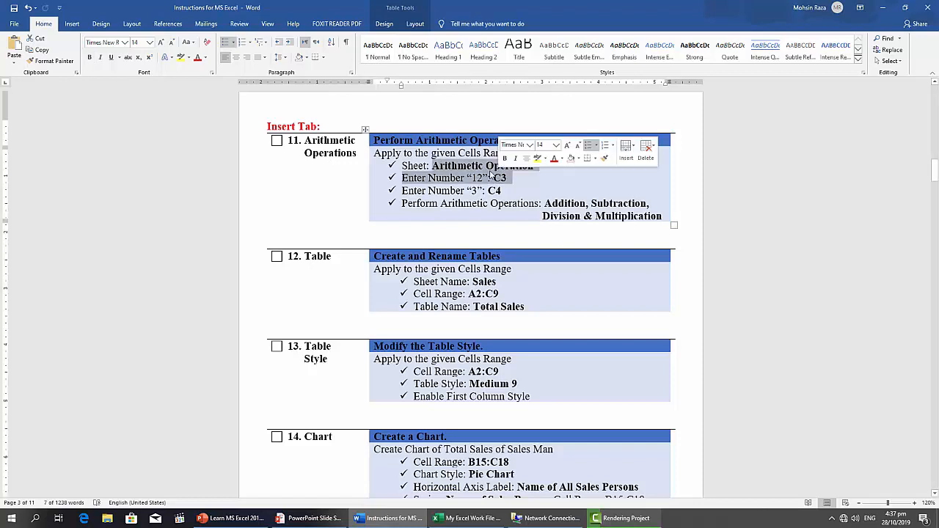
pyautogui.click(489, 170)
# Step: Switch to the Excel workbook, open the Arithmetic Operation sheet and enlarge its view to 170%
pyautogui.click(468, 517)
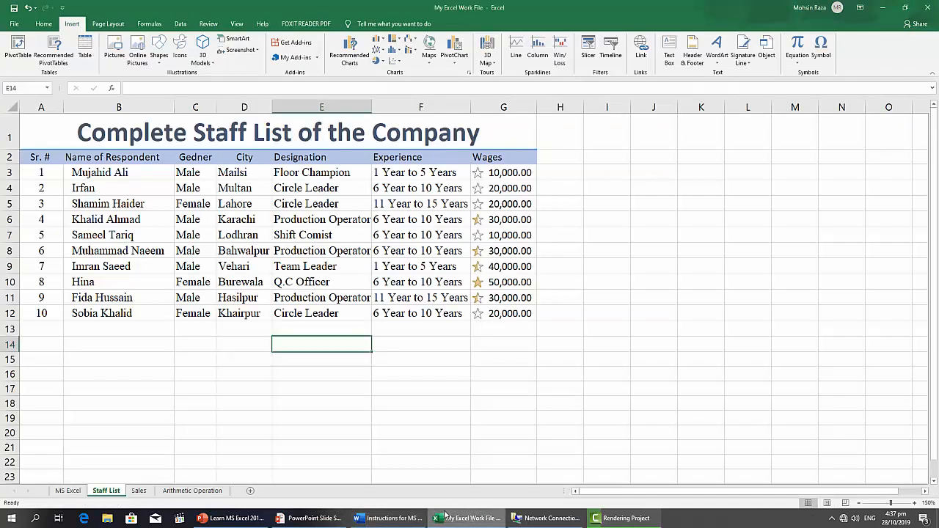
pyautogui.click(217, 492)
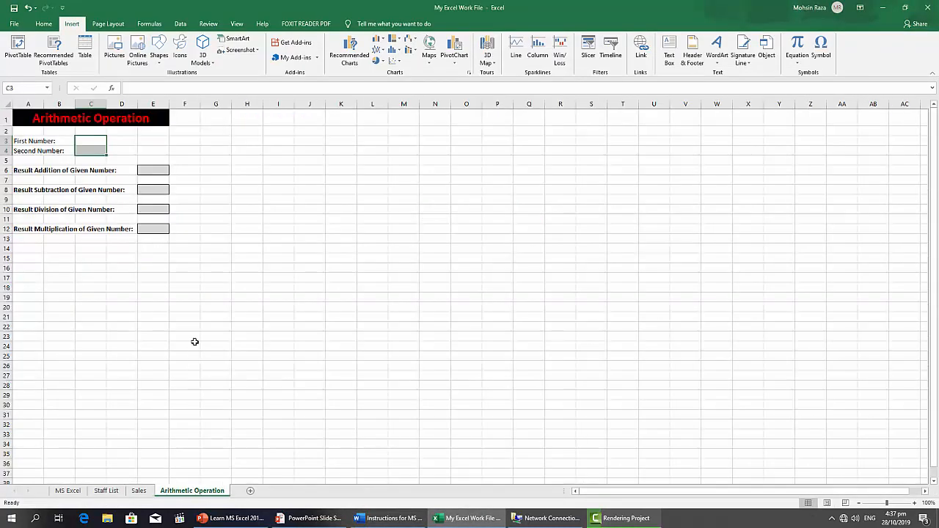
pyautogui.click(195, 336)
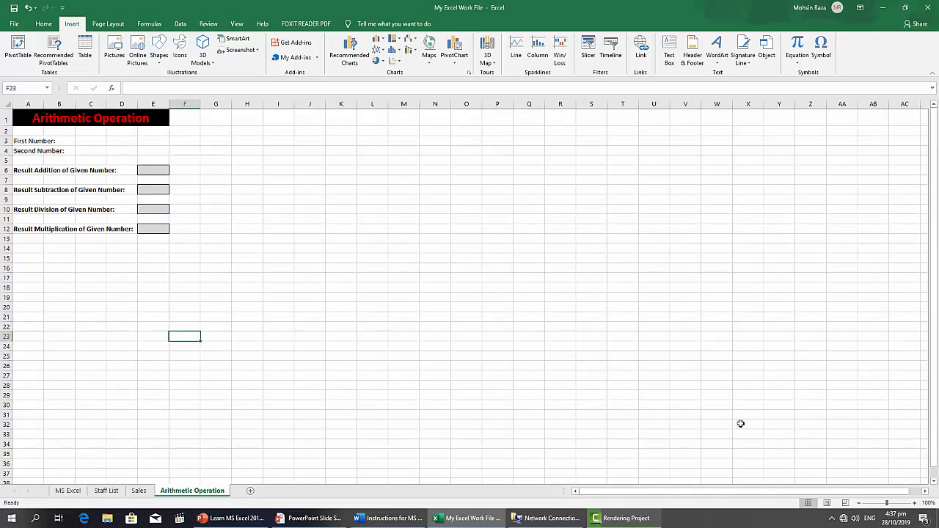
pyautogui.click(913, 503)
pyautogui.click(914, 503)
pyautogui.click(914, 503)
pyautogui.click(914, 503)
pyautogui.click(914, 503)
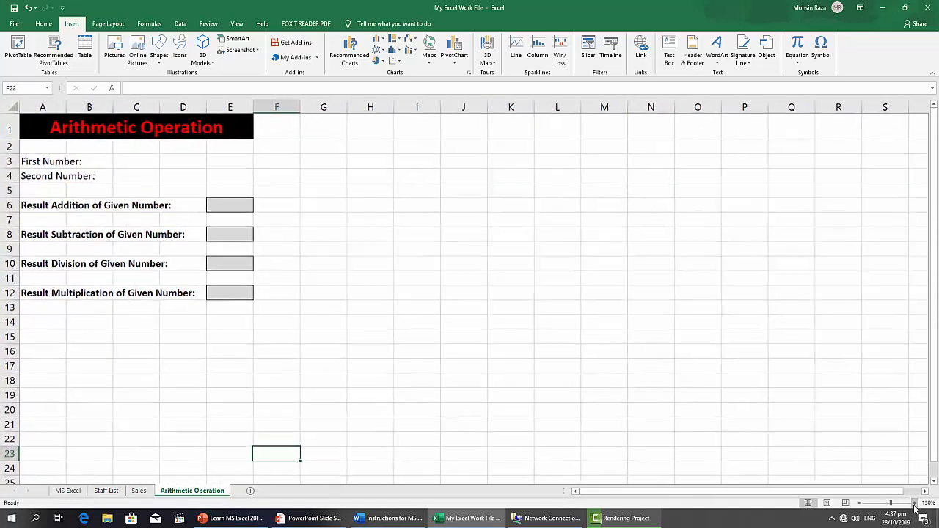
pyautogui.click(913, 503)
pyautogui.scroll(1, 560, 430)
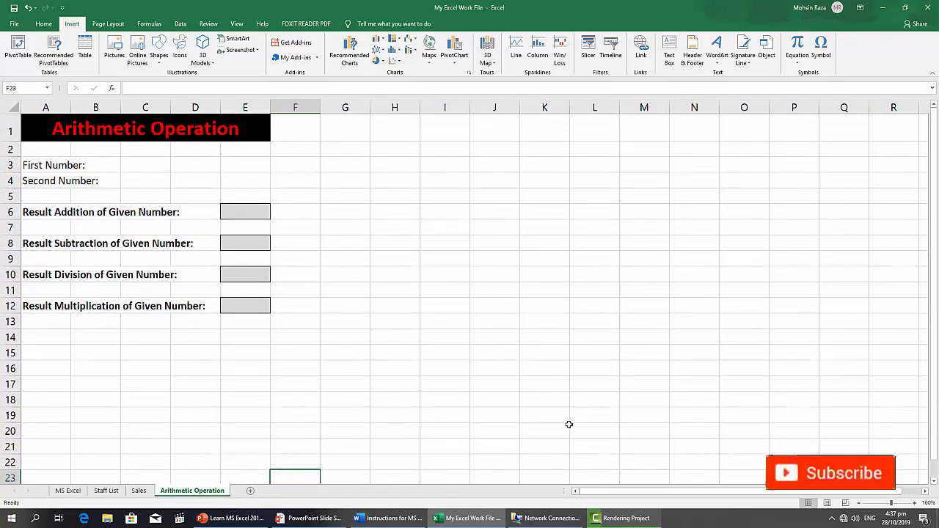
pyautogui.click(914, 503)
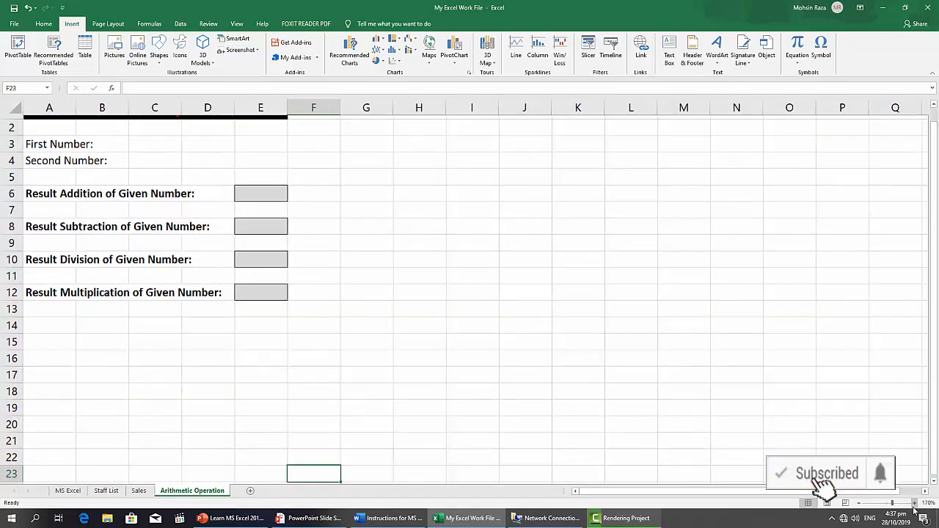
pyautogui.scroll(1, 559, 392)
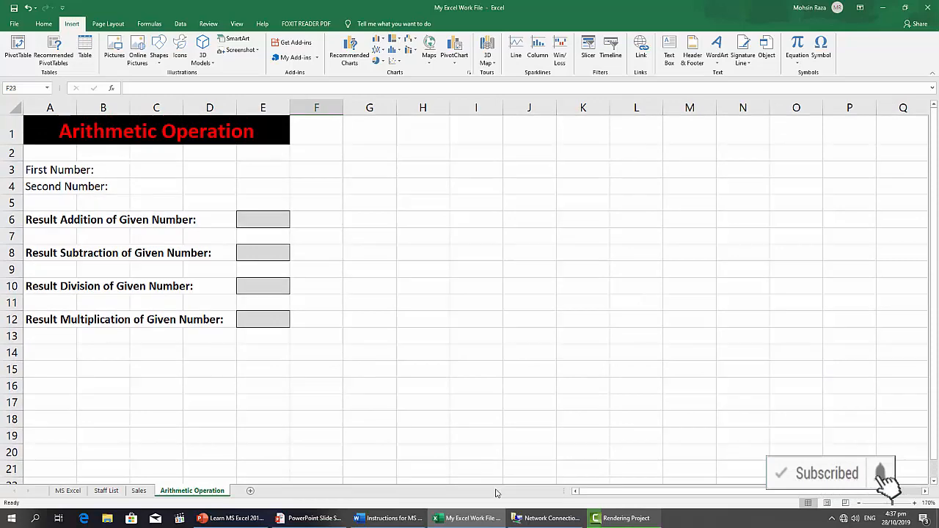
# Step: Check in the Word instructions which numbers exercise 11 requires and the cells they belong in, returning to Excel
pyautogui.click(397, 517)
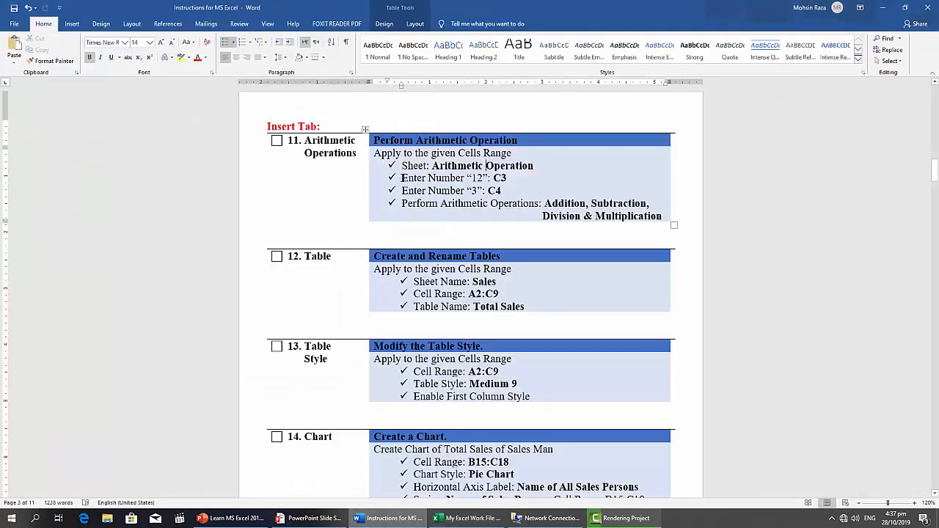
pyautogui.moveTo(401, 177); pyautogui.dragTo(466, 177)
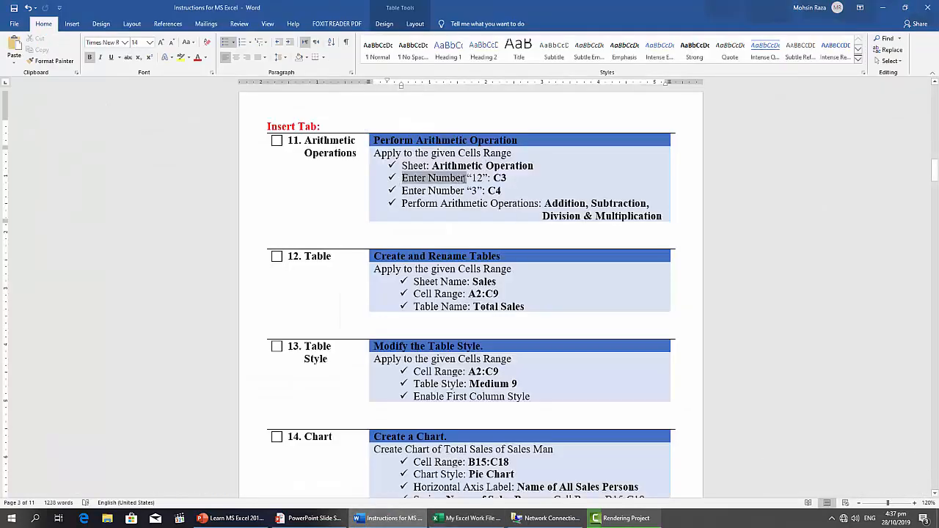
pyautogui.click(478, 177)
pyautogui.click(503, 178)
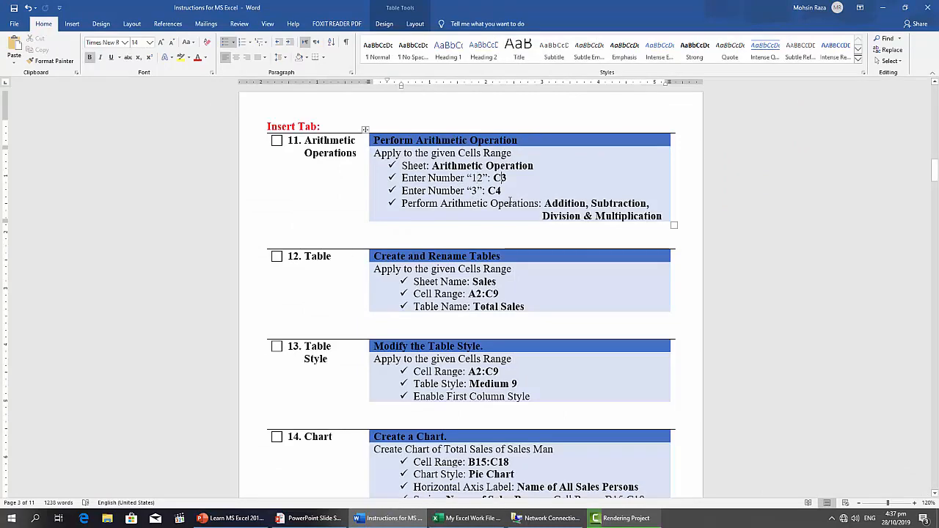
pyautogui.click(465, 521)
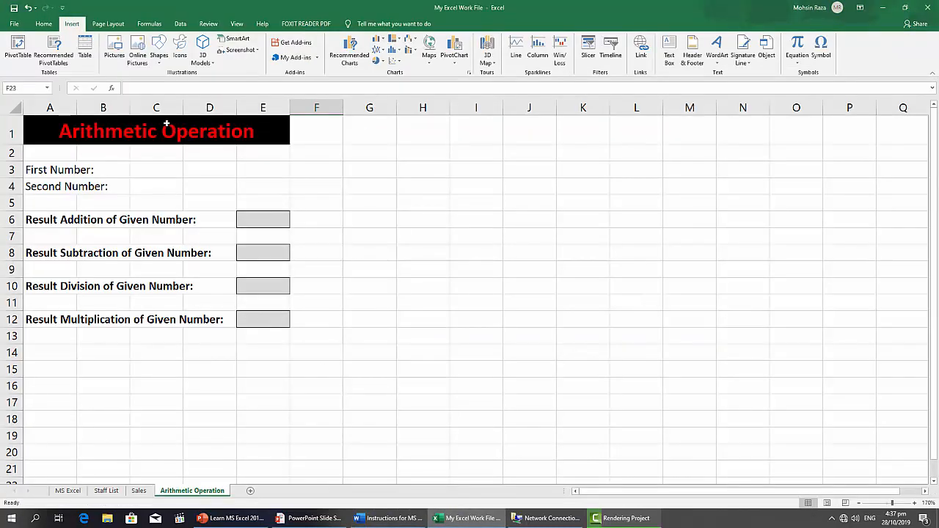
pyautogui.click(391, 519)
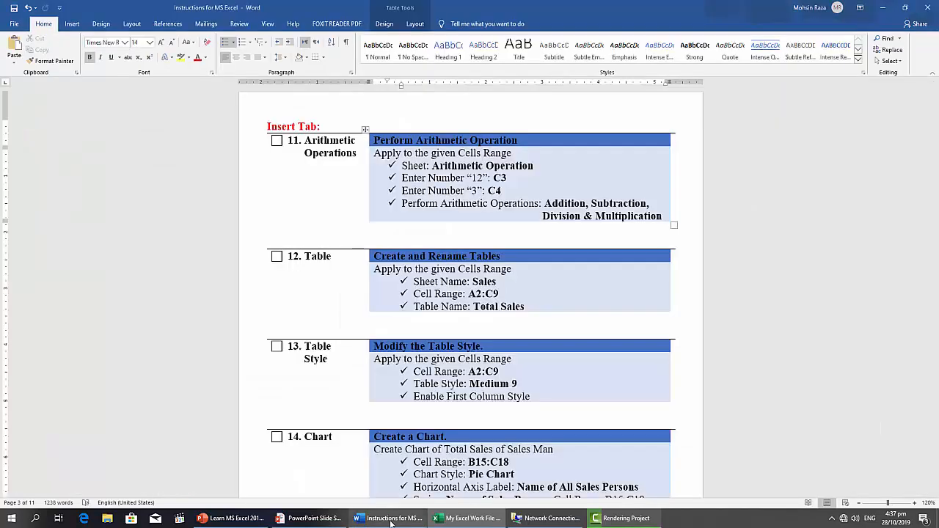
pyautogui.click(390, 519)
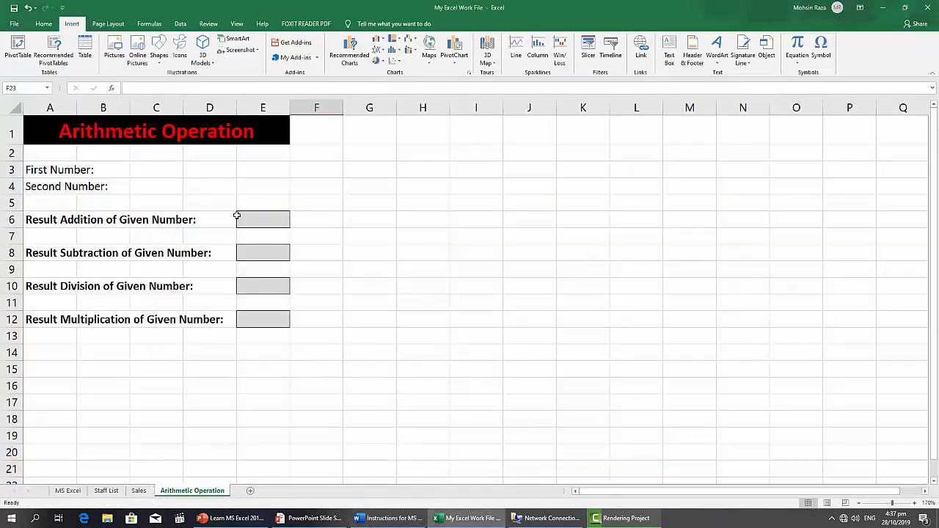
# Step: Enter 12 as the First Number in C3 and 3 as the Second Number in C4, consulting the Word instructions
pyautogui.click(167, 168)
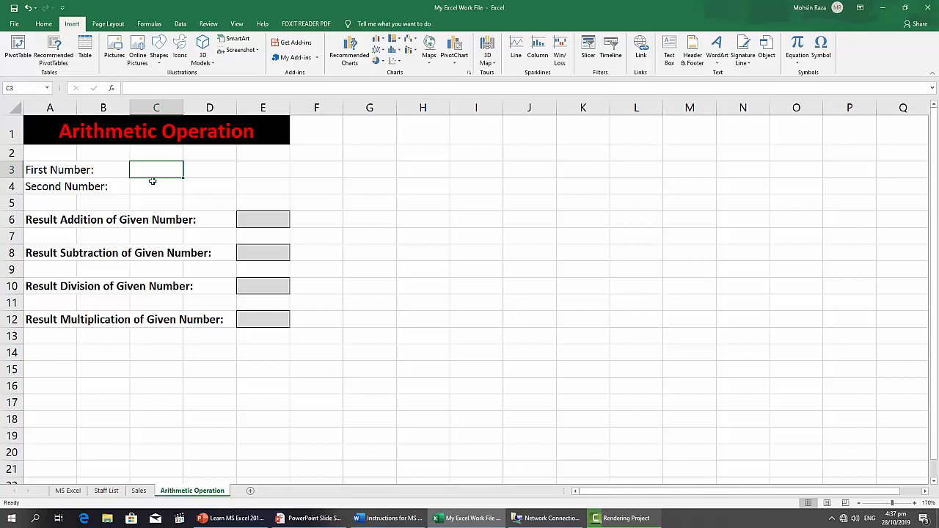
pyautogui.write('12')
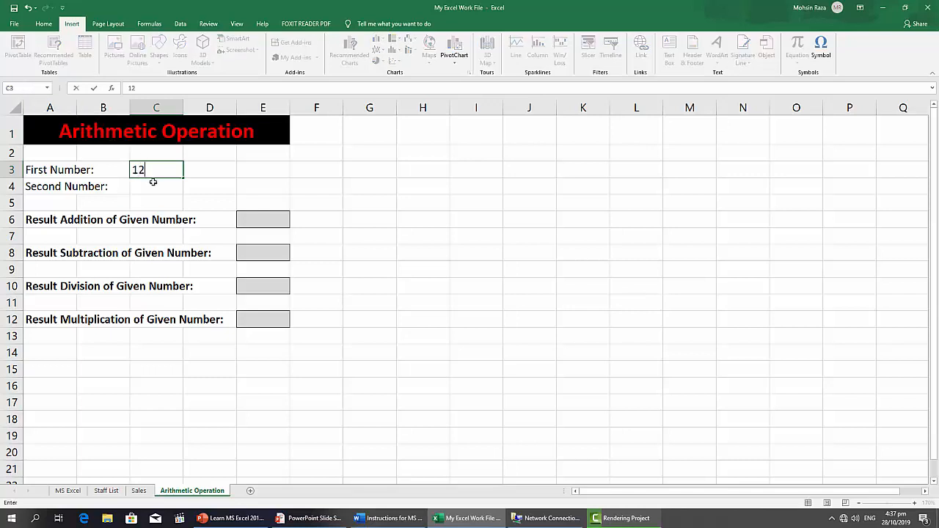
pyautogui.press('Return')
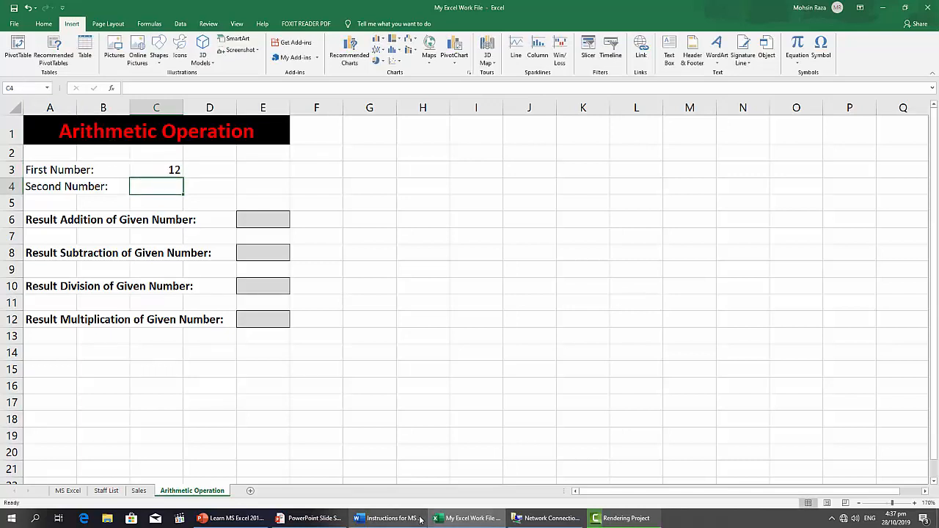
pyautogui.click(389, 518)
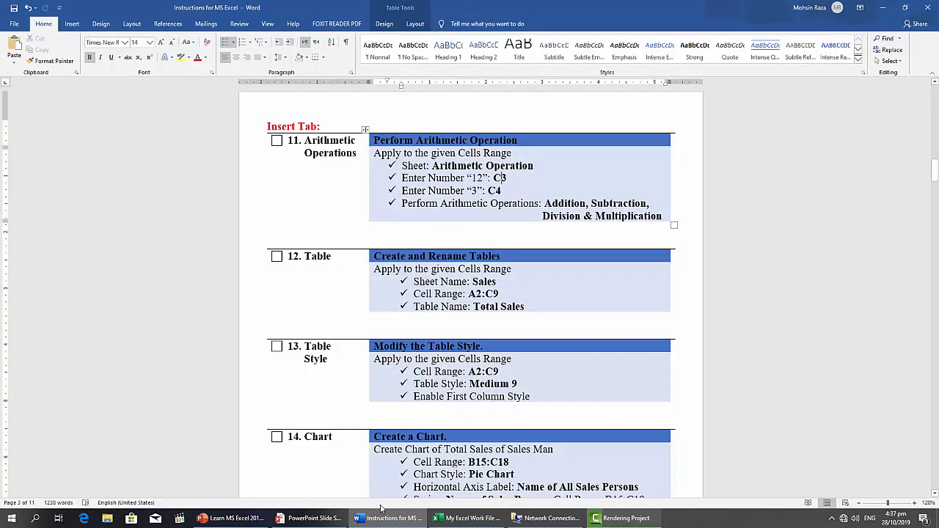
pyautogui.click(476, 519)
pyautogui.write('3')
pyautogui.press('Return')
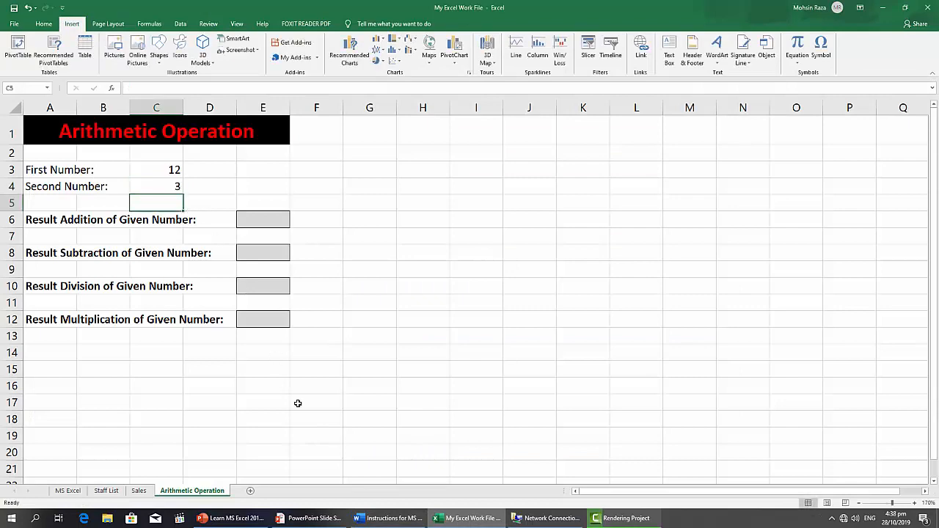
# Step: Add the two given numbers in cell E6 with the formula =C3+C4
pyautogui.click(394, 518)
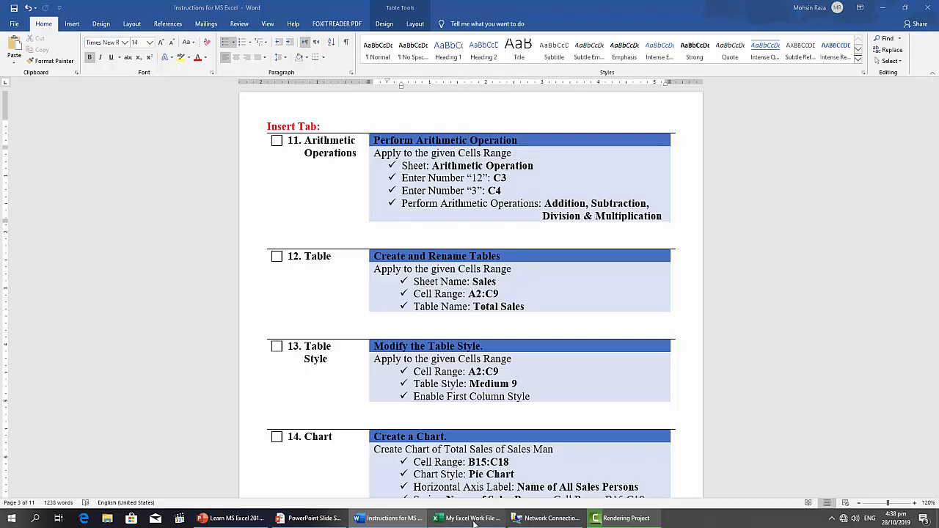
pyautogui.click(469, 518)
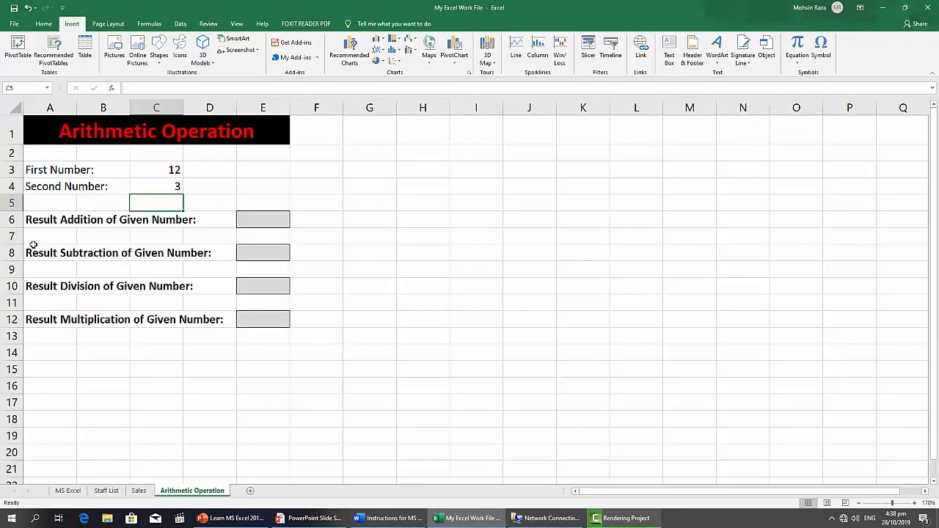
pyautogui.click(258, 220)
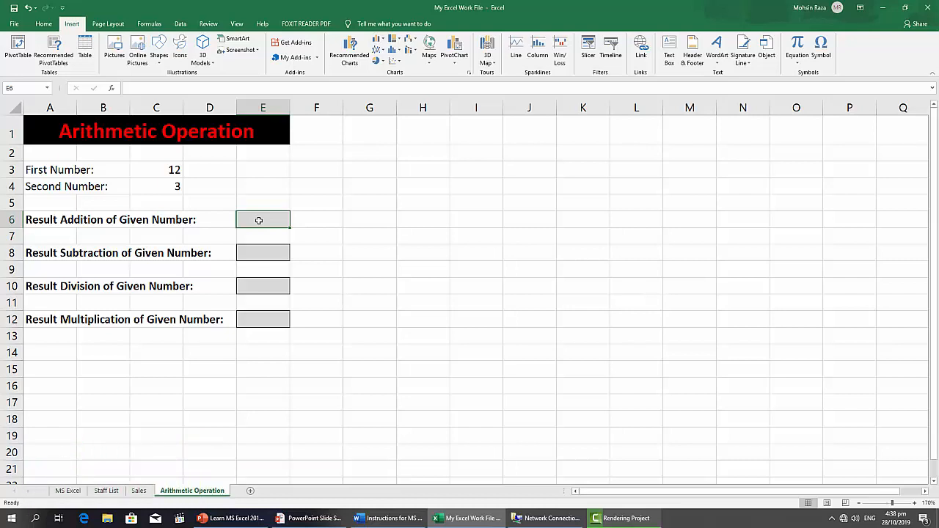
pyautogui.write('=')
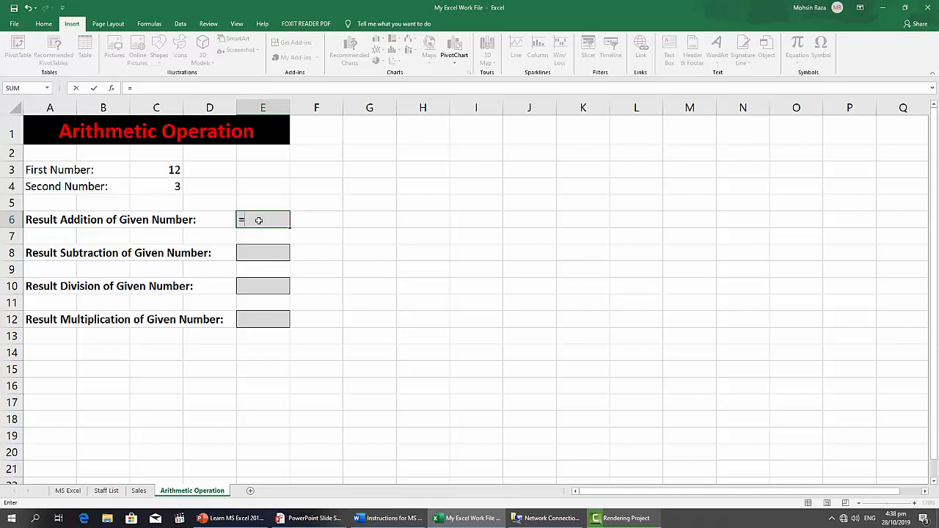
pyautogui.click(164, 168)
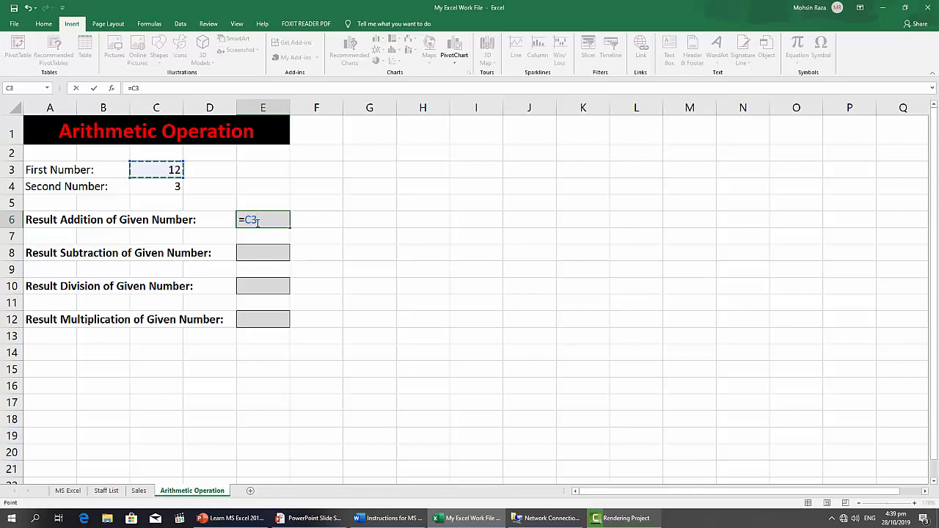
pyautogui.write('+')
pyautogui.click(160, 190)
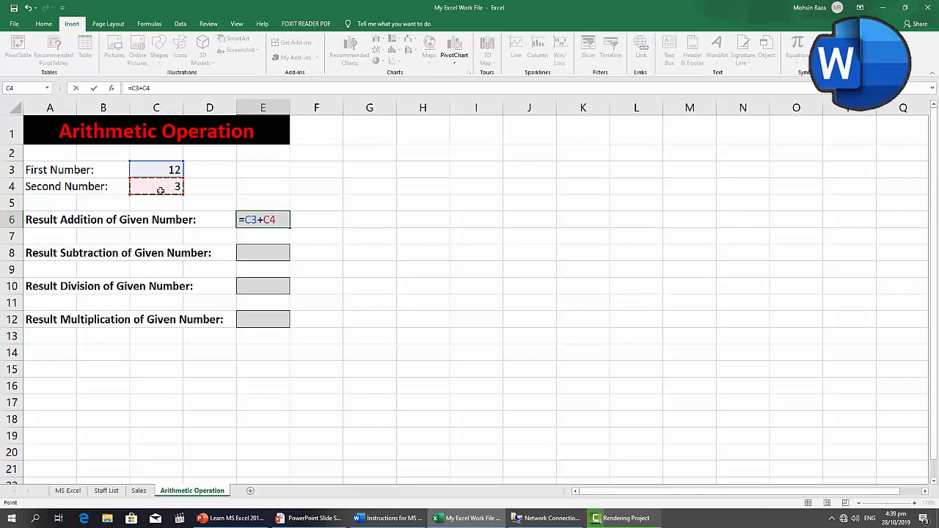
pyautogui.press('Return')
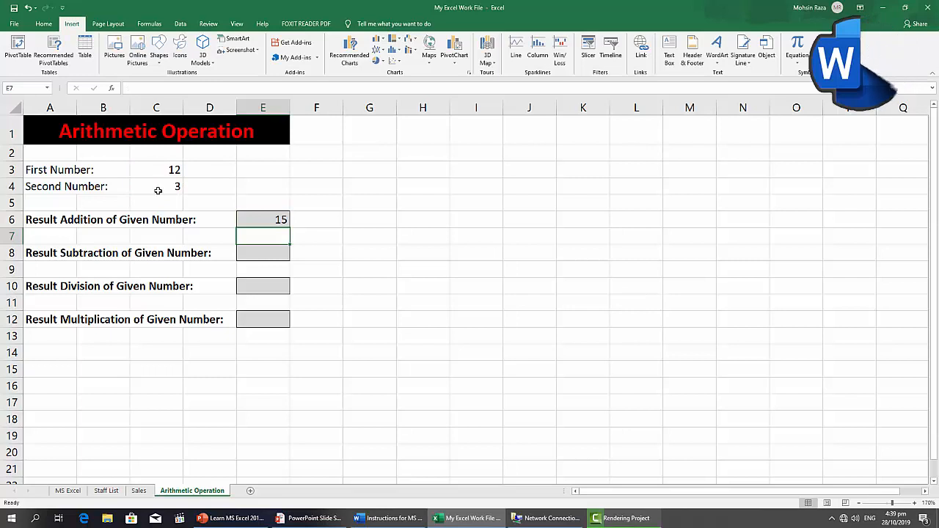
pyautogui.click(257, 220)
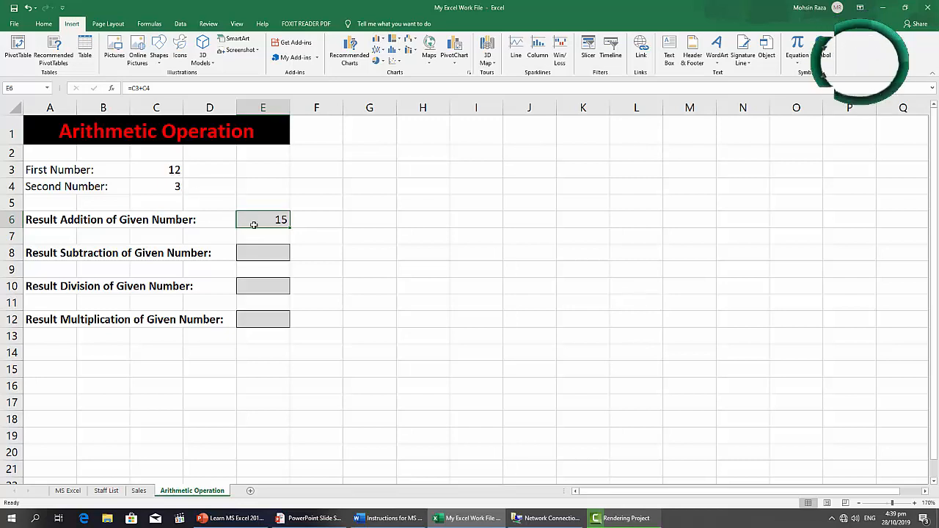
# Step: Subtract the second number from the first in cell E8 with the formula =C3-C4
pyautogui.click(260, 252)
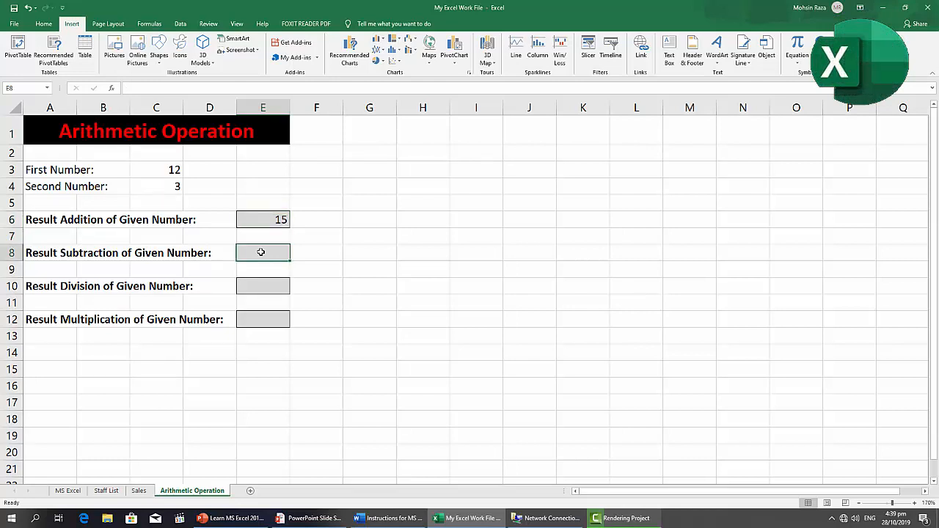
pyautogui.write('=')
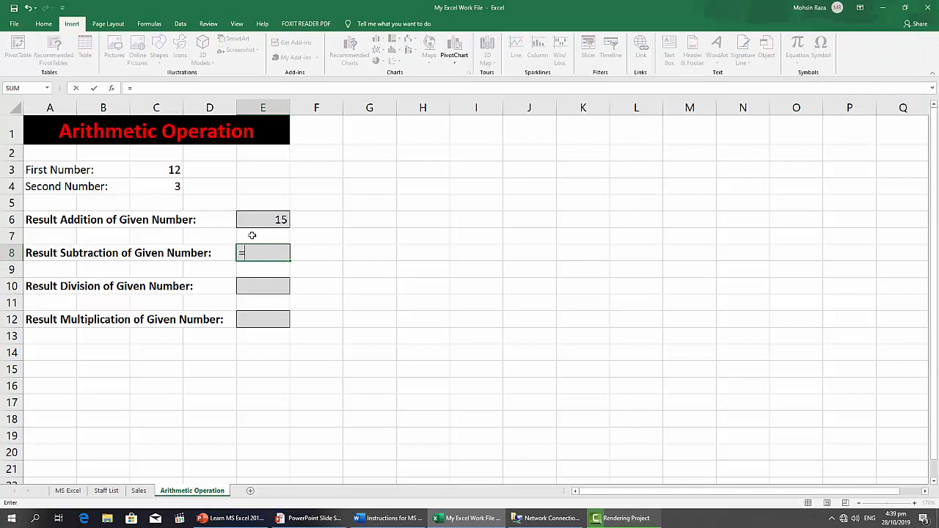
pyautogui.click(172, 176)
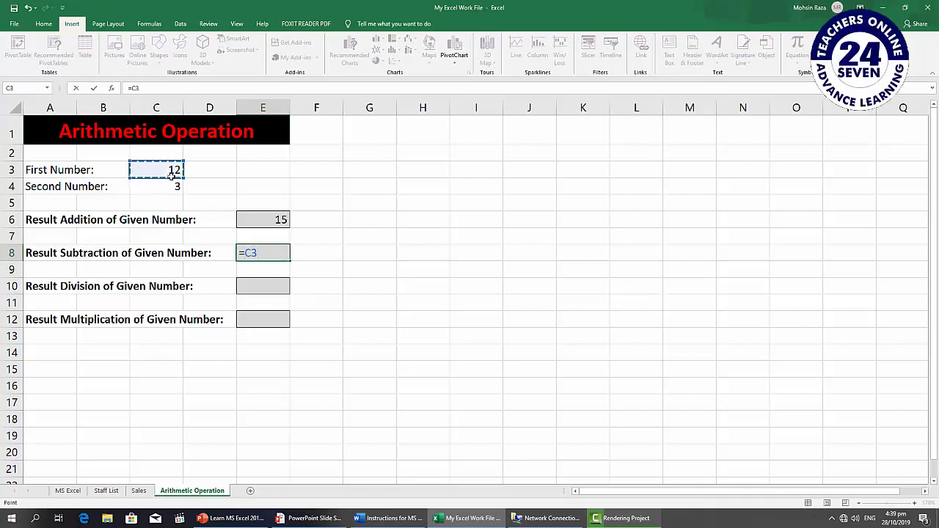
pyautogui.write('-')
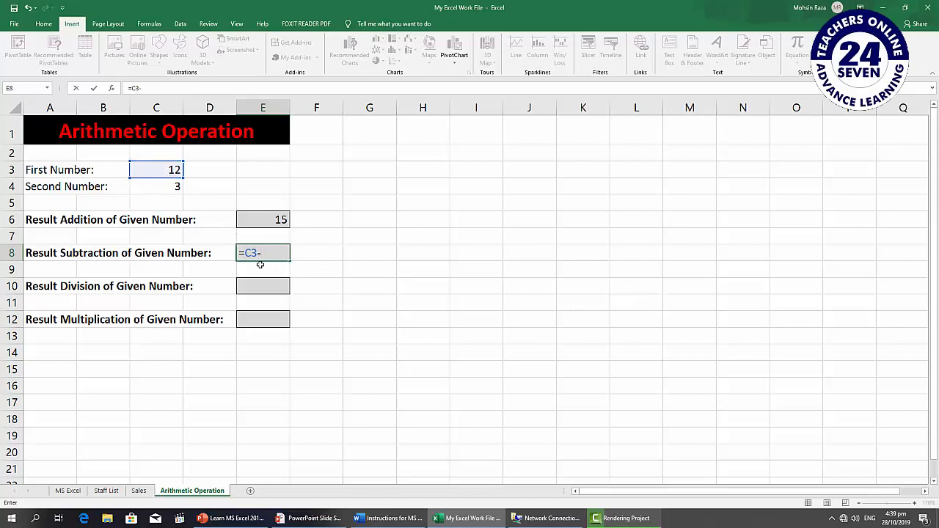
pyautogui.click(176, 189)
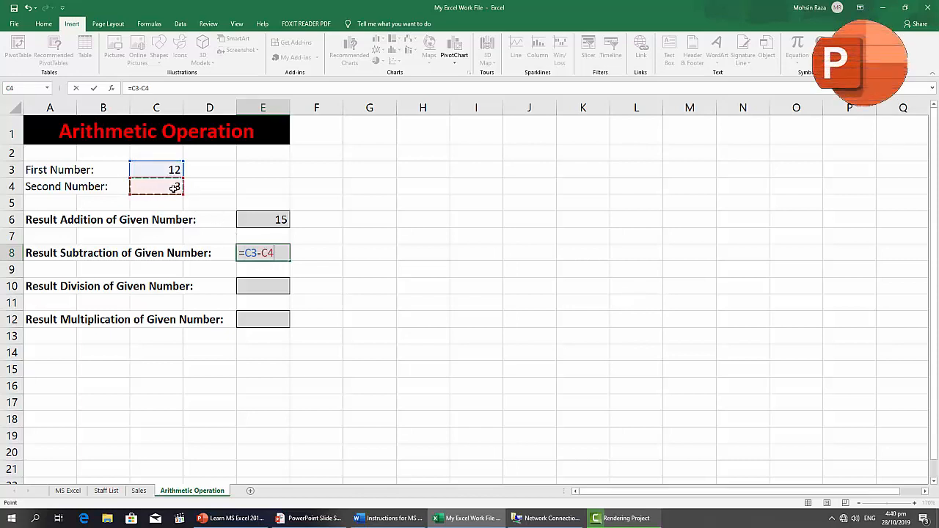
pyautogui.press('Return')
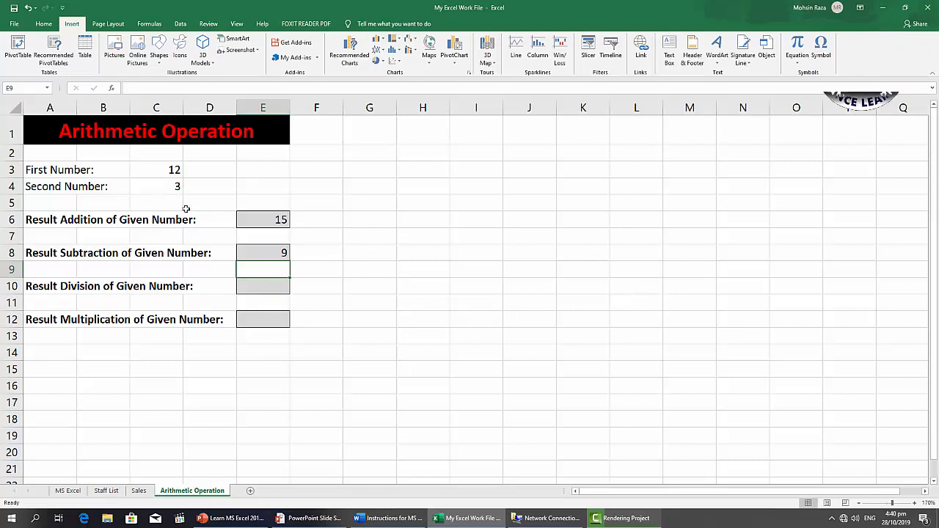
pyautogui.click(272, 253)
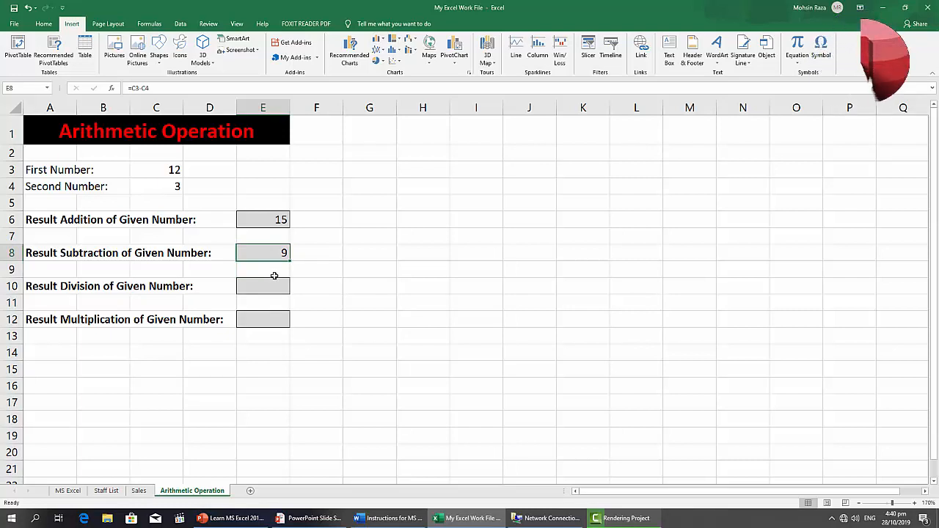
# Step: Divide the first number by the second in cell E10 with the formula =C3/C4
pyautogui.click(279, 287)
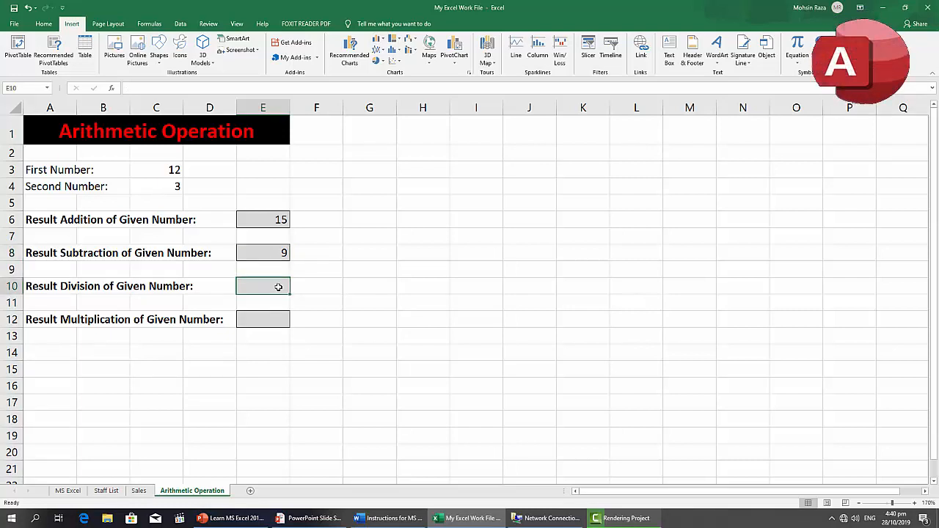
pyautogui.write('=')
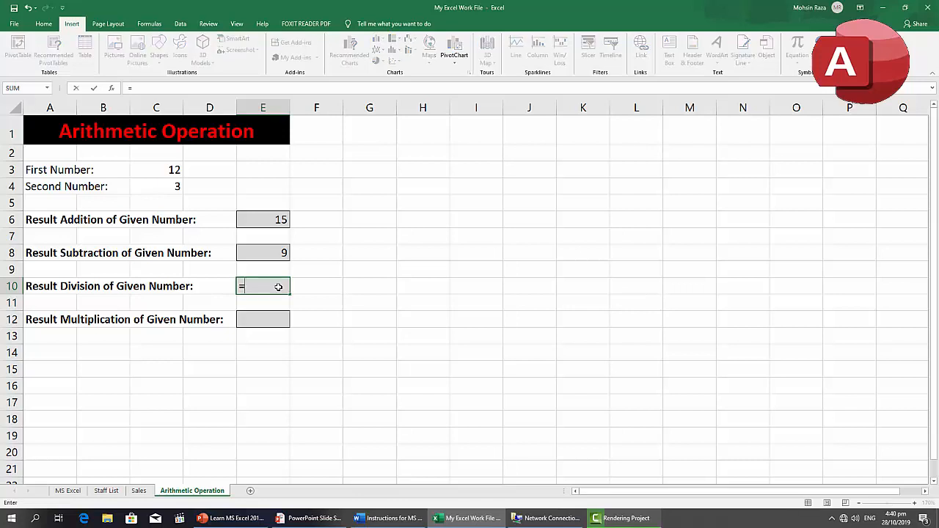
pyautogui.click(178, 174)
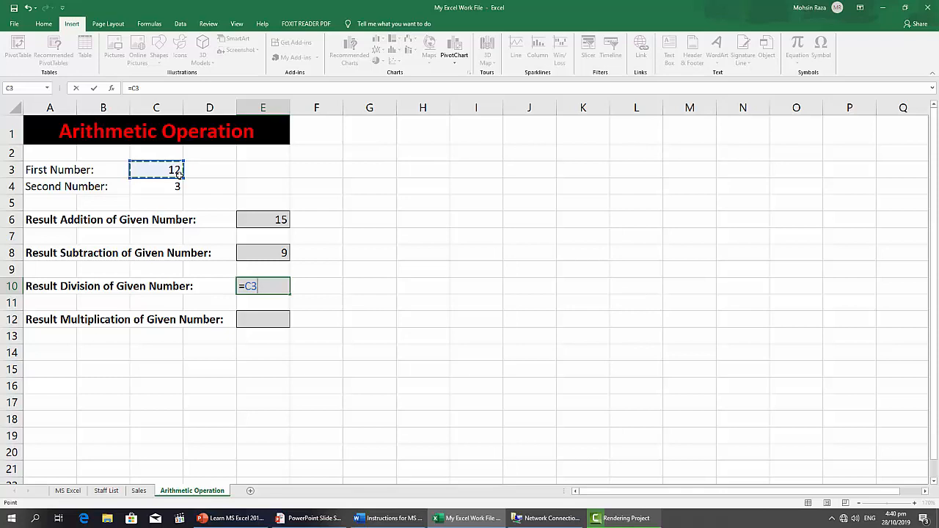
pyautogui.write('/')
pyautogui.click(168, 187)
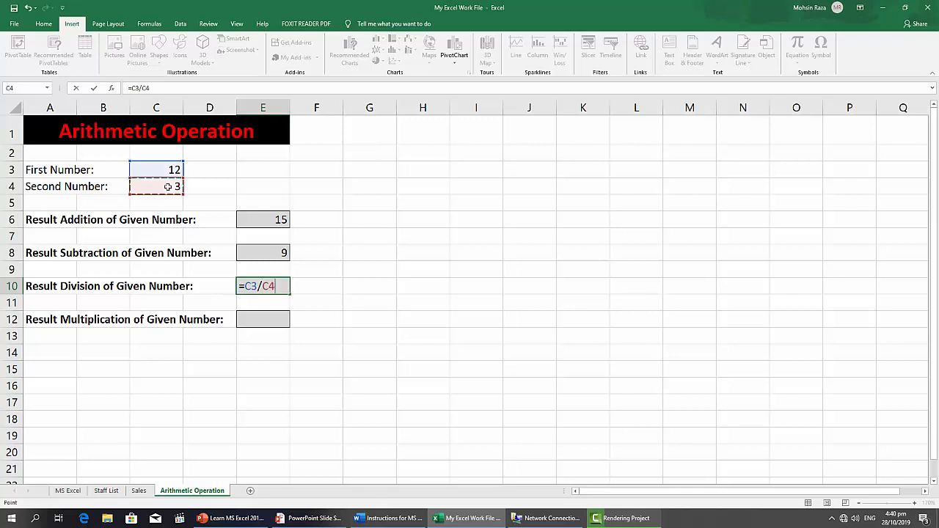
pyautogui.press('Return')
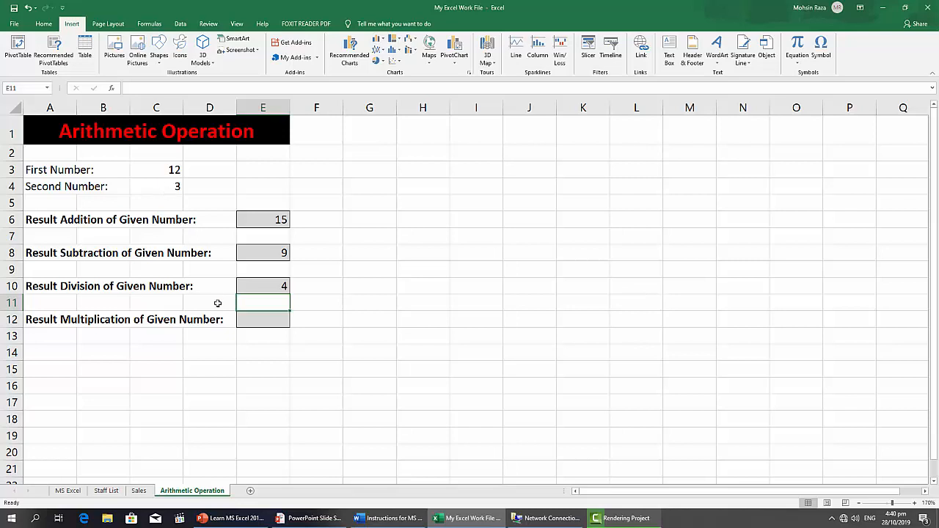
# Step: Multiply the two given numbers in cell E12 with the formula =C3*C4
pyautogui.click(274, 321)
pyautogui.write('=')
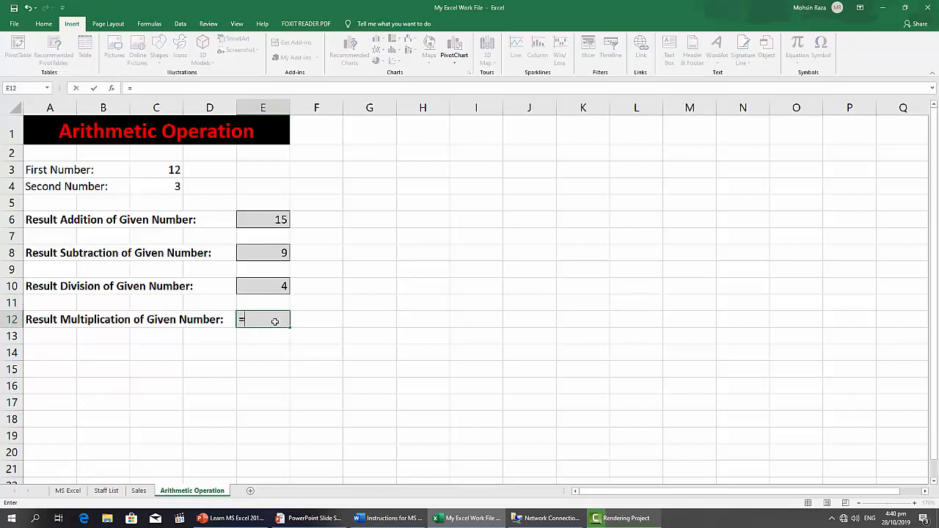
pyautogui.click(159, 170)
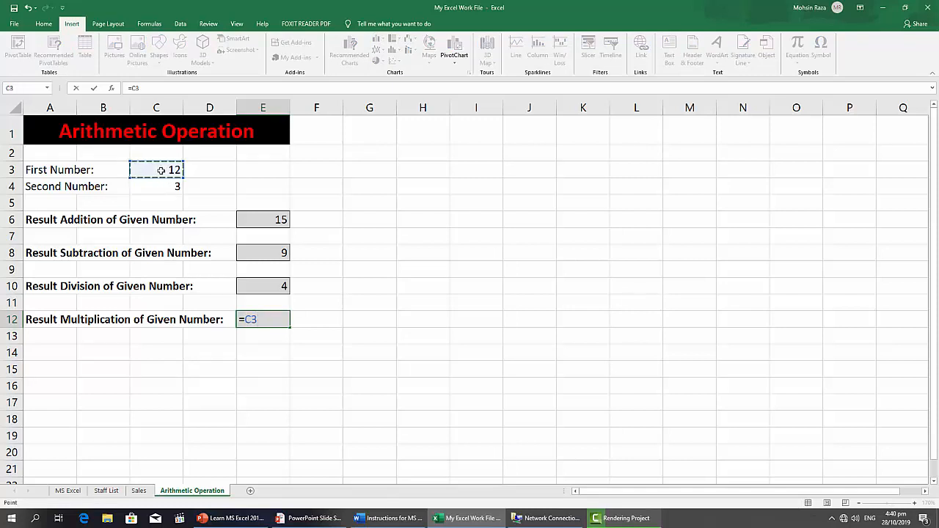
pyautogui.write('*')
pyautogui.click(167, 189)
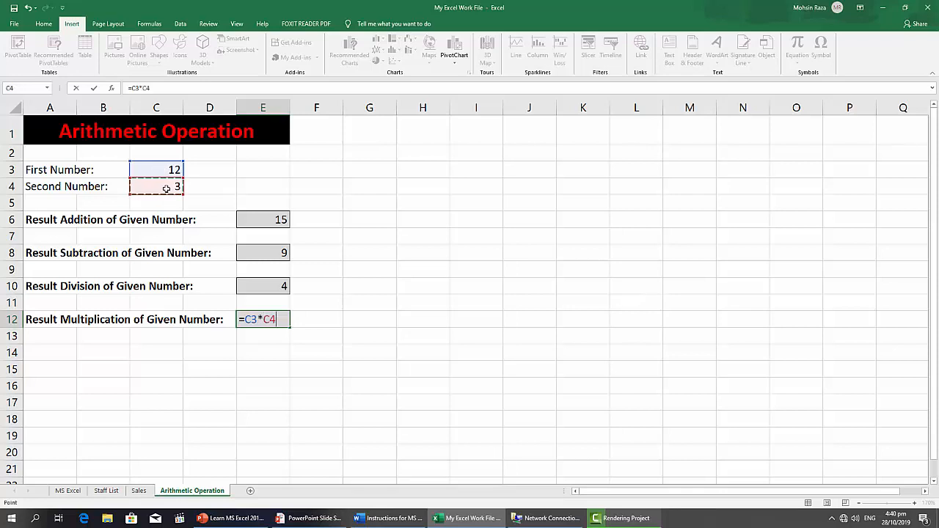
pyautogui.press('Return')
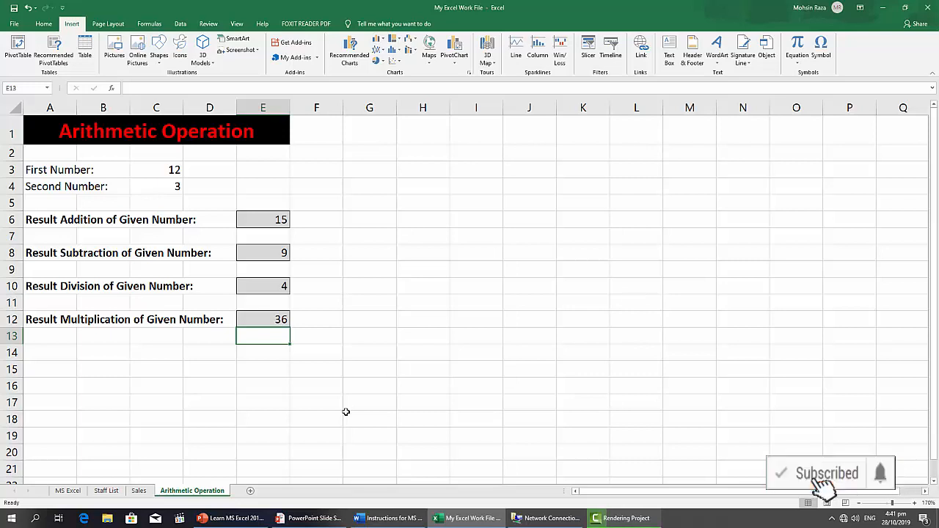
# Step: Check exercise 12 in the Word instructions and open the Sales sheet in the Excel workbook
pyautogui.hotkey('alt', 'Tab')
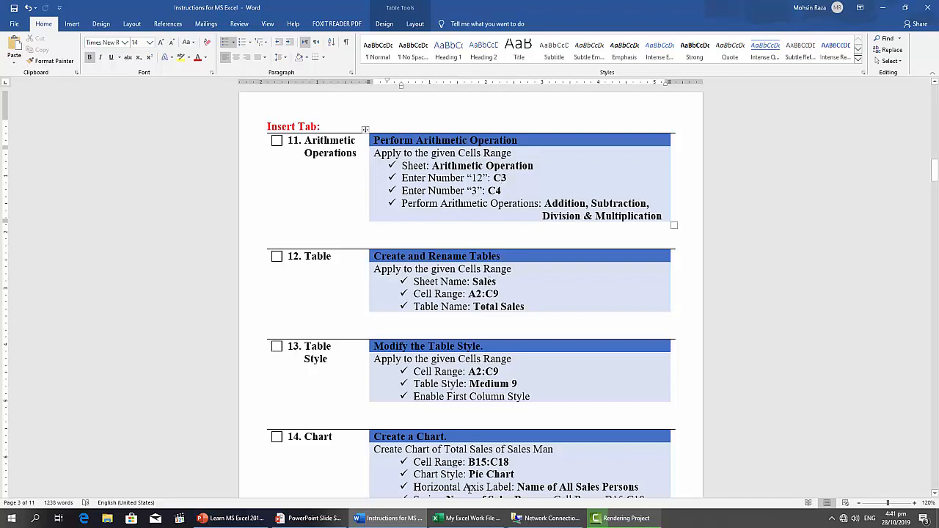
pyautogui.click(470, 517)
pyautogui.click(137, 490)
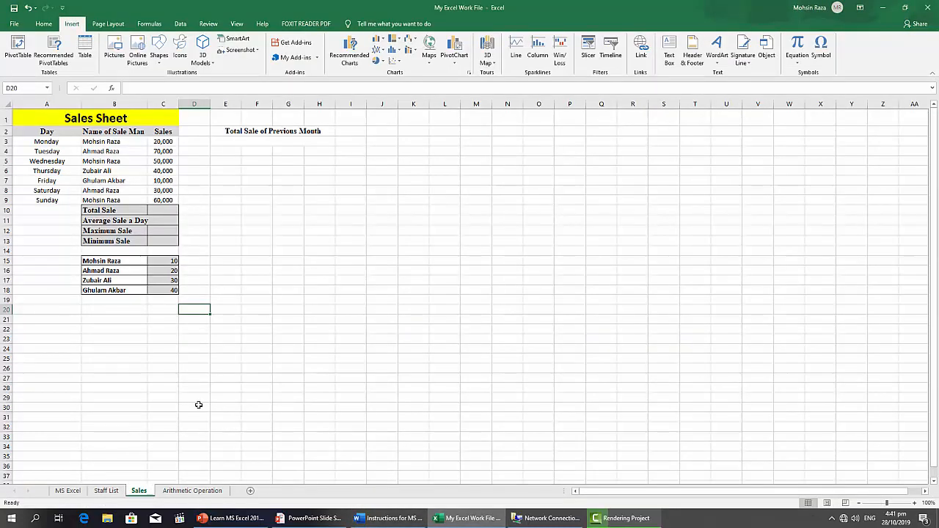
pyautogui.moveTo(464, 525)
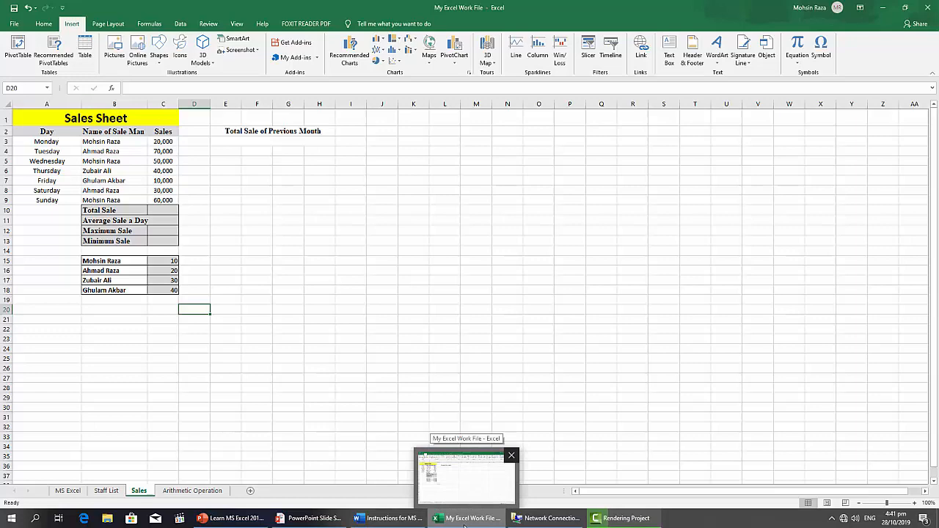
# Step: Enlarge the Word instructions to 150% and check exercise 12's cell range, returning to Excel
pyautogui.click(388, 518)
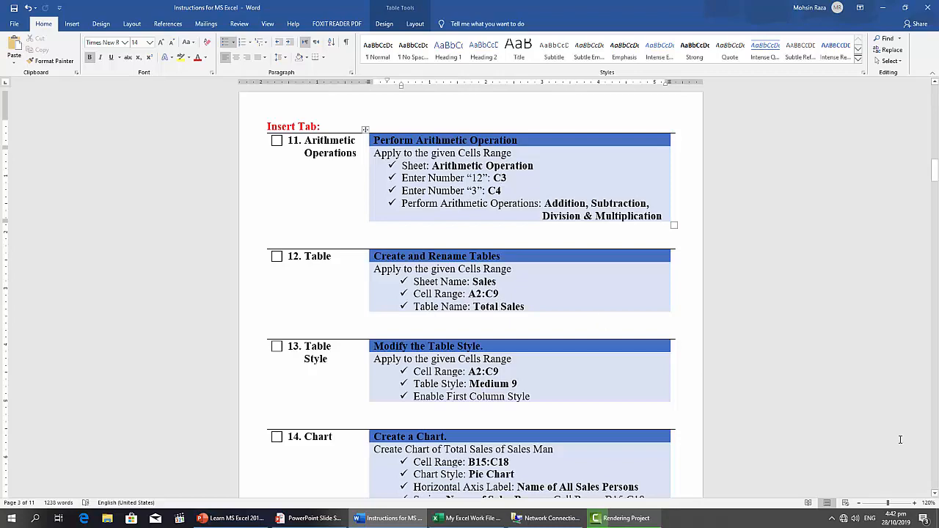
pyautogui.click(914, 503)
pyautogui.click(915, 503)
pyautogui.click(915, 503)
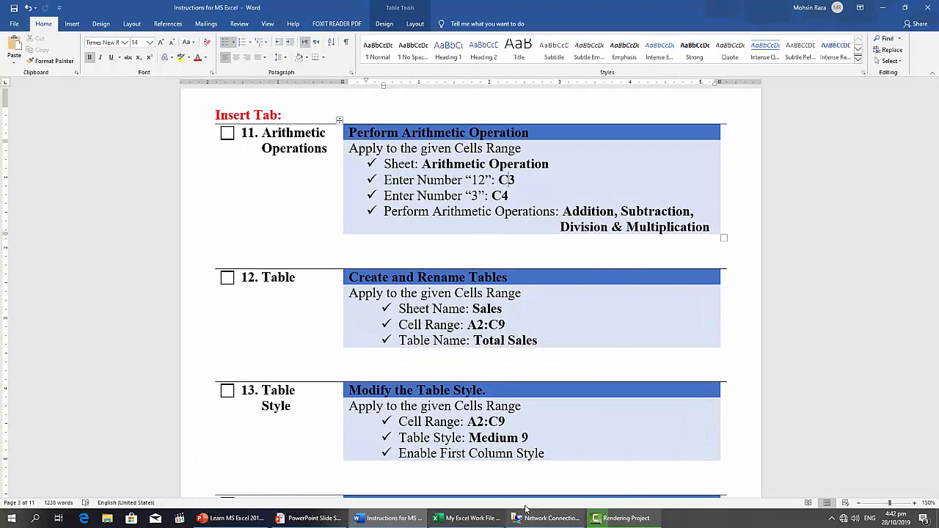
pyautogui.click(469, 518)
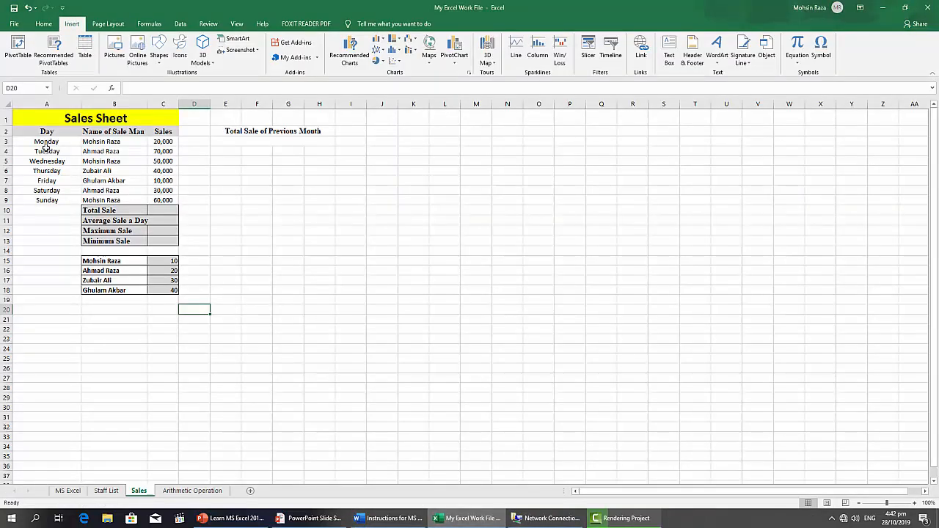
# Step: Convert range A2:C9 on the Sales sheet into a table with headers, consulting exercise 12 in Word
pyautogui.moveTo(47, 132); pyautogui.dragTo(163, 195)
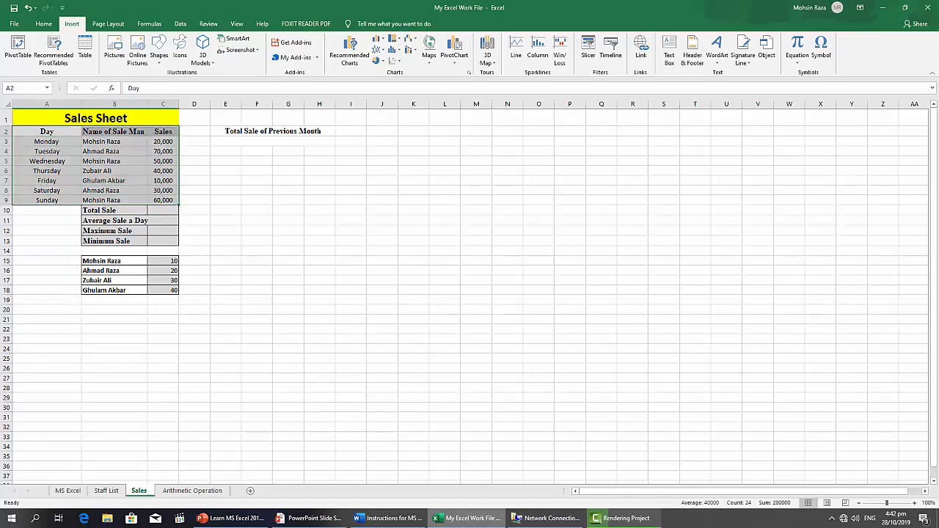
pyautogui.click(388, 517)
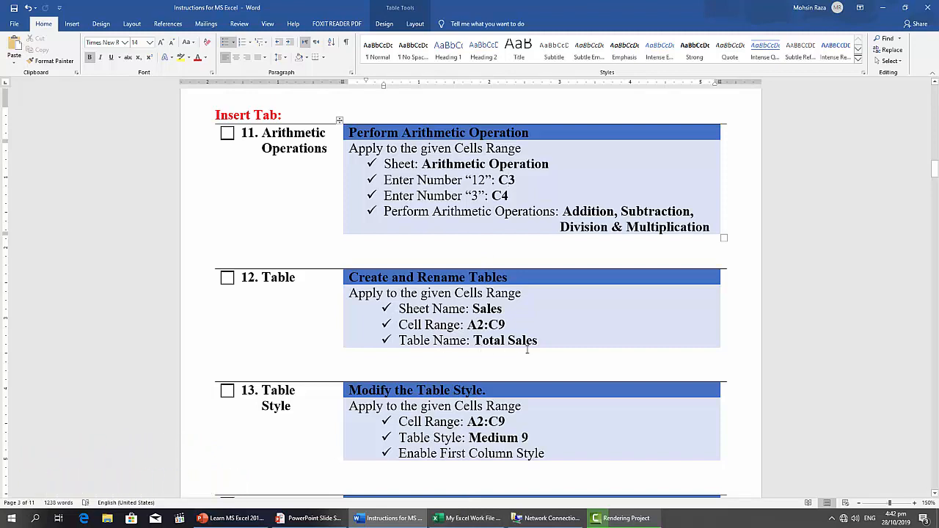
pyautogui.moveTo(484, 518)
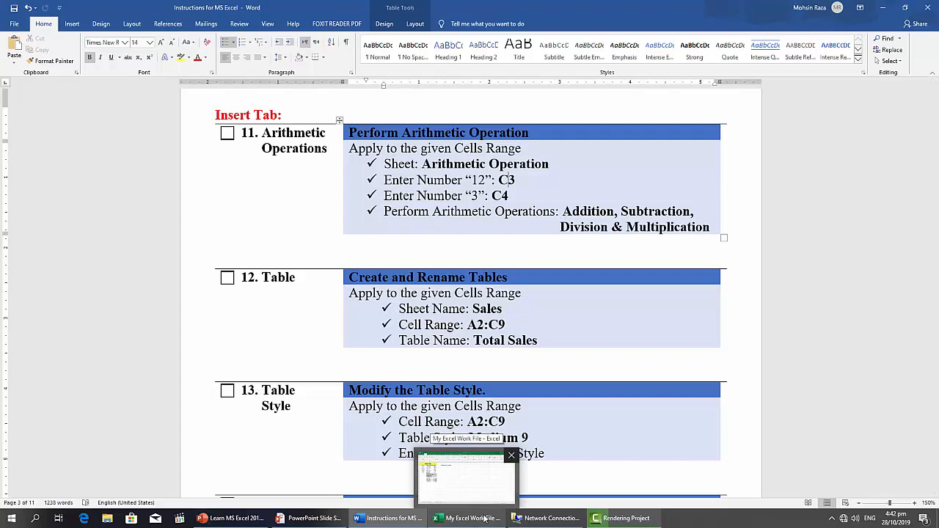
pyautogui.click(485, 518)
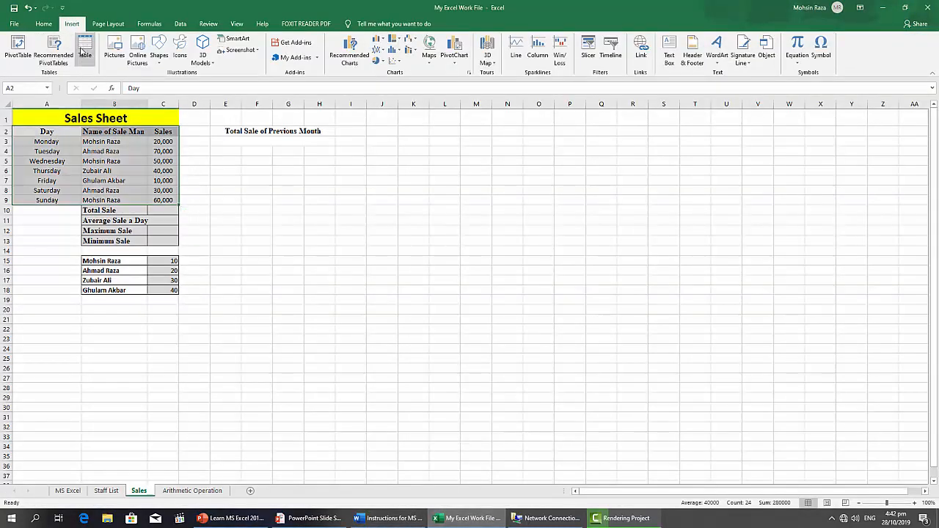
pyautogui.click(82, 50)
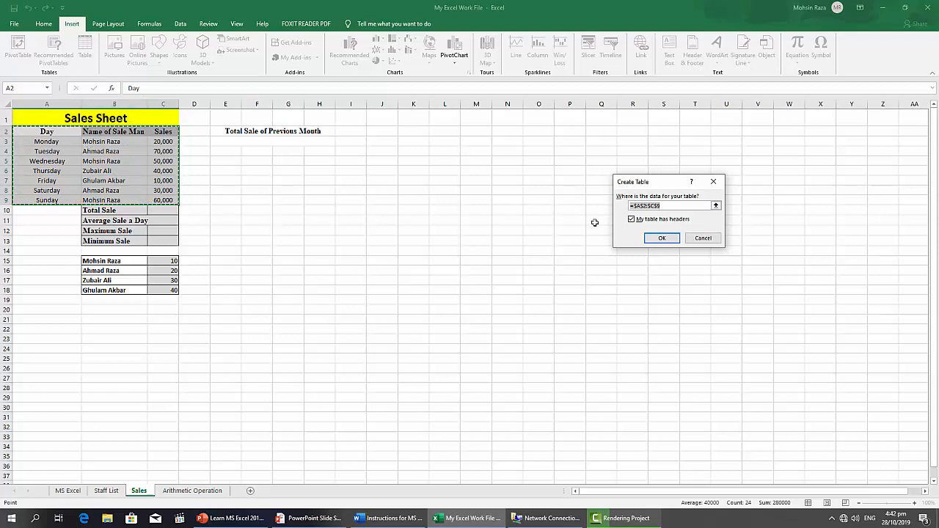
pyautogui.click(658, 238)
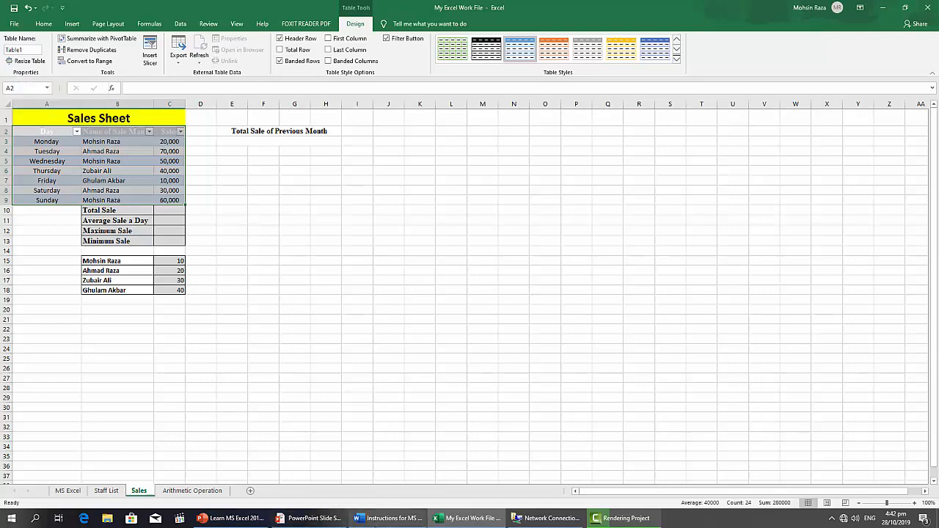
# Step: Copy Total Sales from exercise 12 in Word and try to use it as the Excel table's name
pyautogui.click(389, 518)
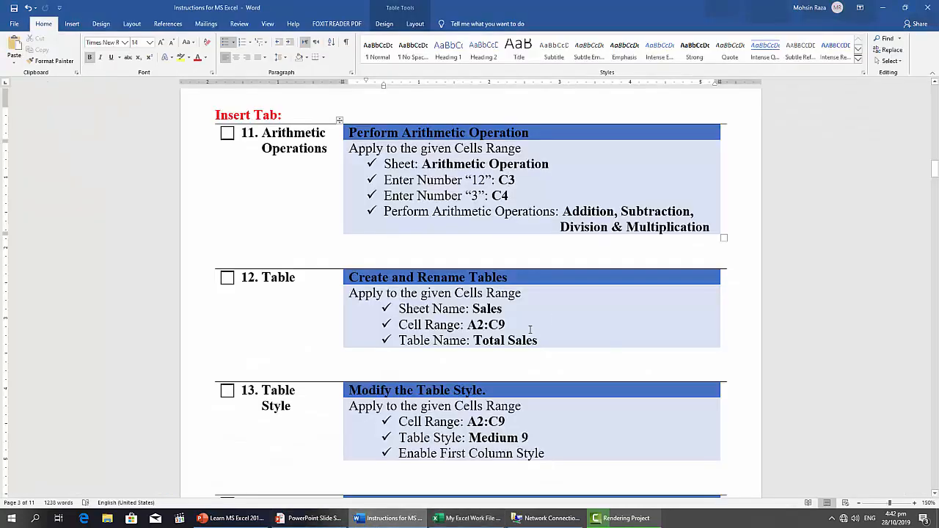
pyautogui.moveTo(538, 339); pyautogui.dragTo(473, 341)
pyautogui.hotkey('ctrl', 'c')
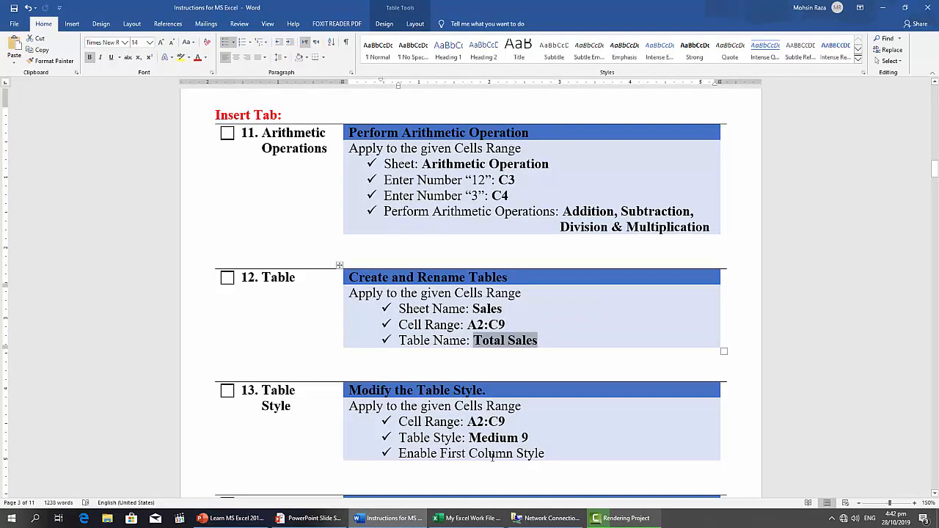
pyautogui.click(469, 518)
pyautogui.click(32, 49)
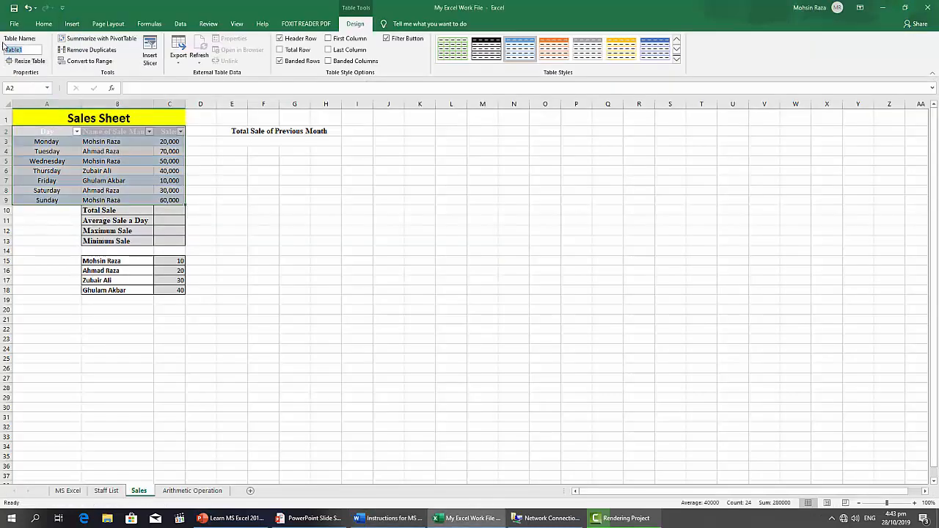
pyautogui.hotkey('ctrl', 'v')
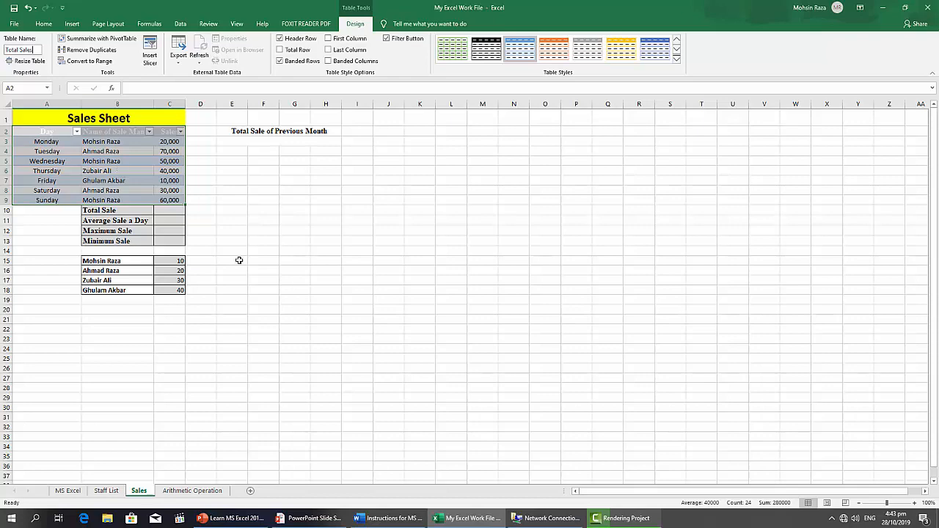
# Step: Check in the Word instructions which table style and options exercise 13 requires, returning to Excel
pyautogui.click(402, 520)
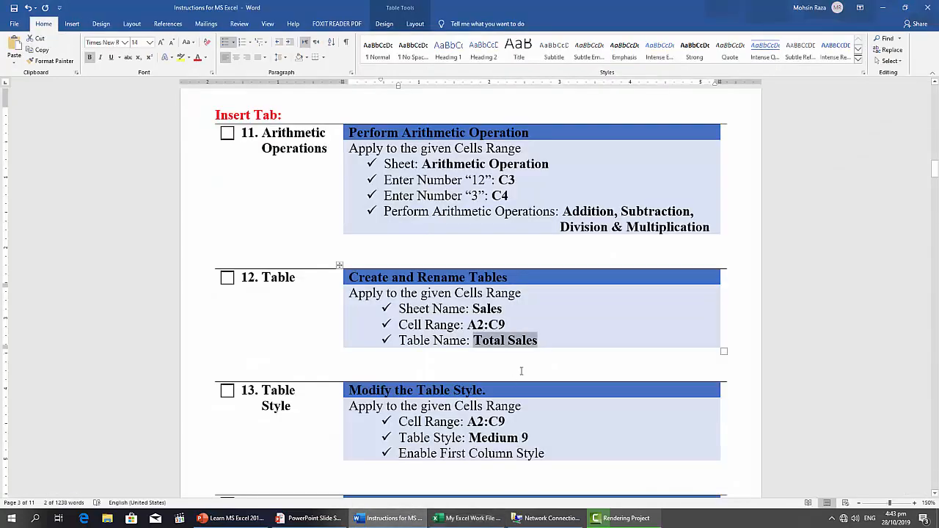
pyautogui.scroll(-5, 520, 371)
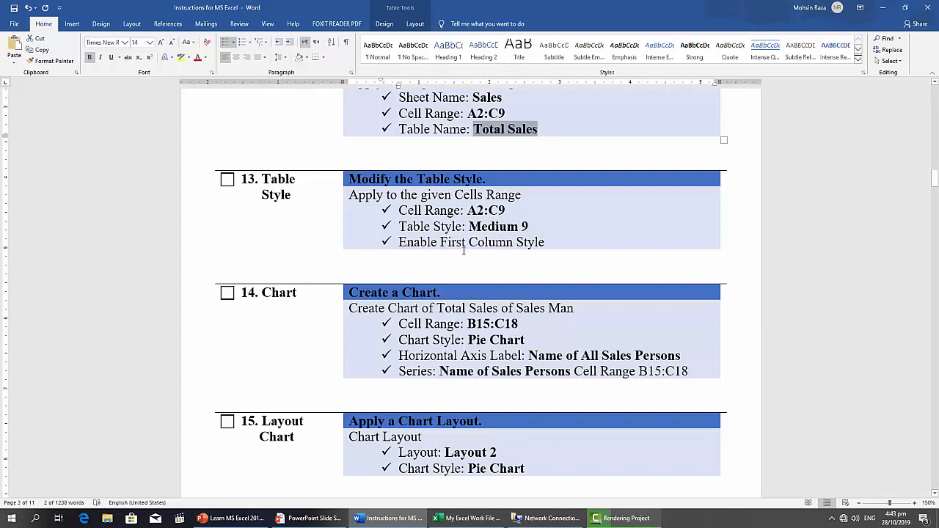
pyautogui.click(445, 518)
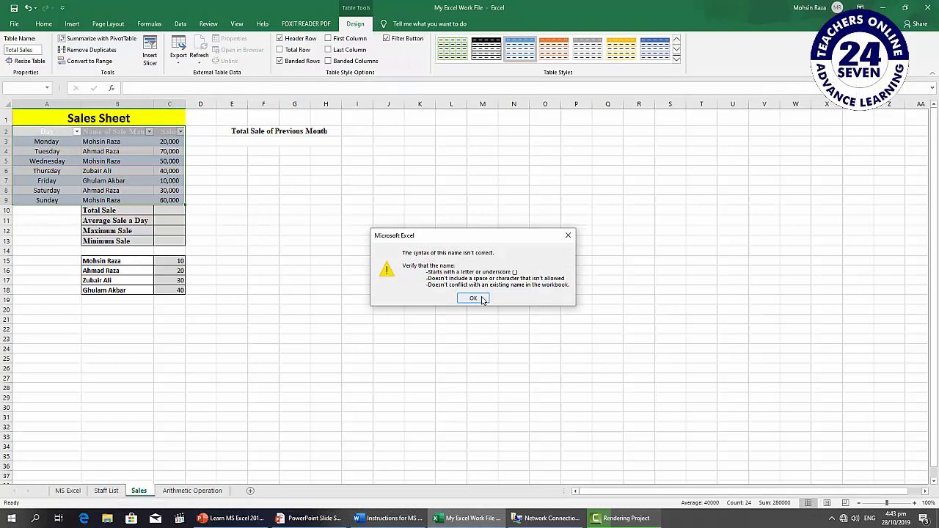
# Step: Dismiss the rejected table name and try to rename the Sales sheet's table as Total Sale
pyautogui.click(473, 298)
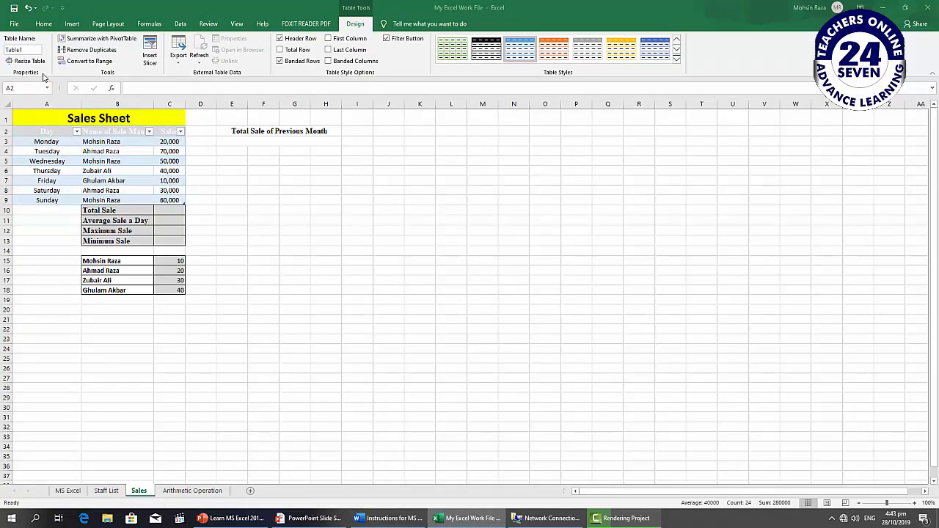
pyautogui.click(58, 130)
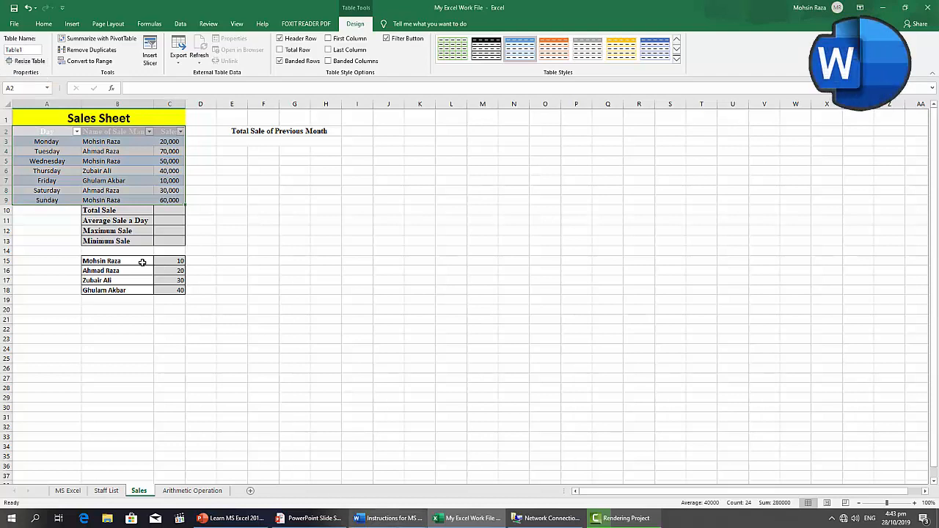
pyautogui.click(24, 50)
pyautogui.write('Total Sale')
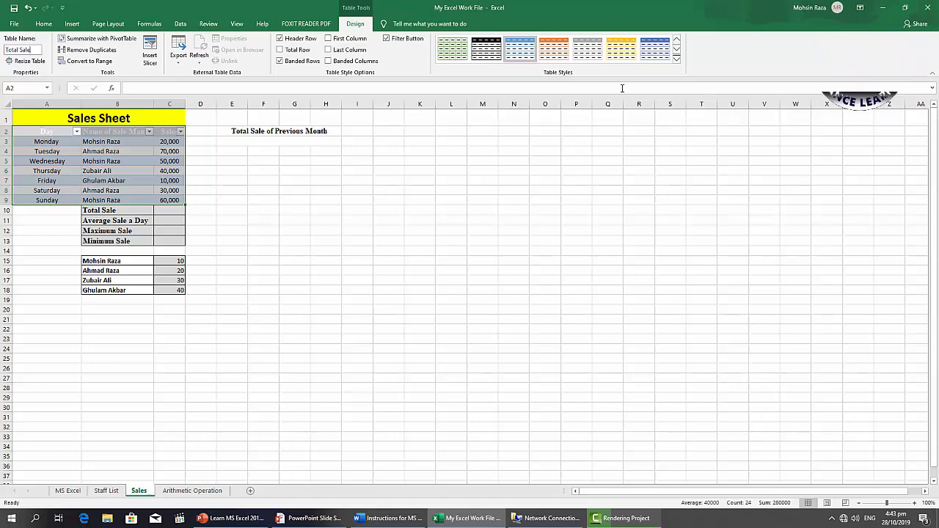
pyautogui.click(678, 61)
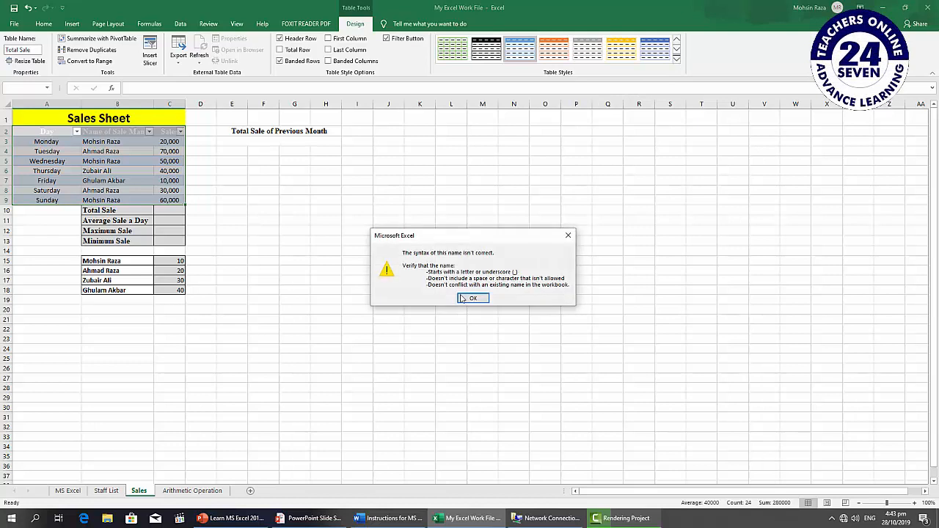
pyautogui.click(464, 299)
# Step: Apply the Medium 9 style to the table in A2:C9 and enable its First Column option
pyautogui.click(322, 277)
pyautogui.moveTo(55, 135); pyautogui.dragTo(170, 200)
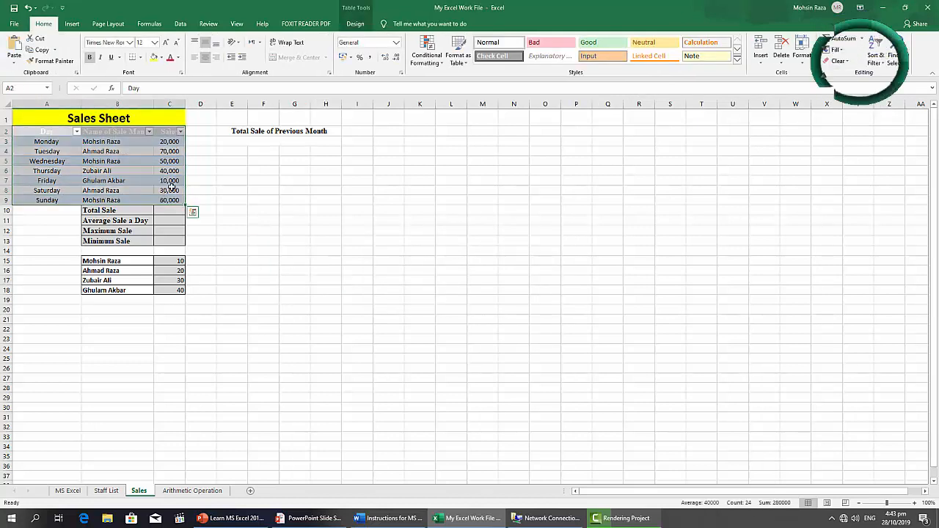
pyautogui.click(355, 23)
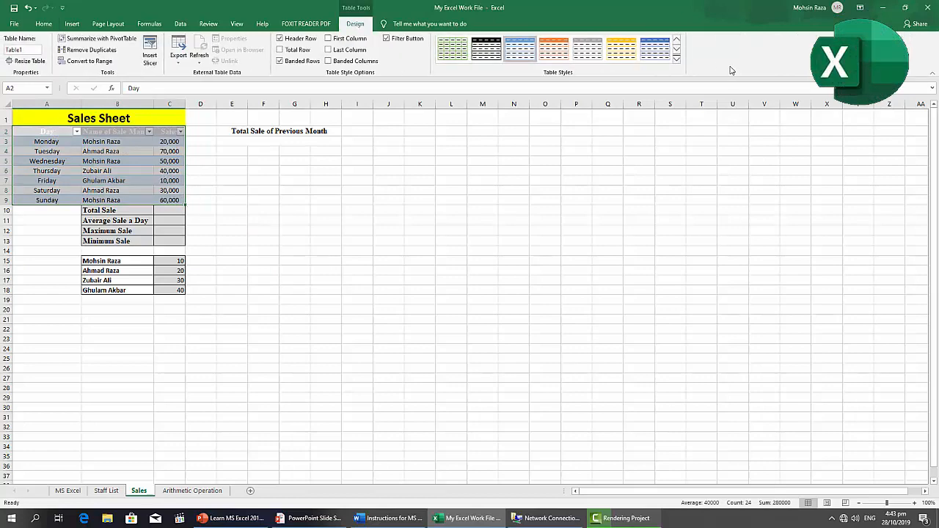
pyautogui.click(676, 61)
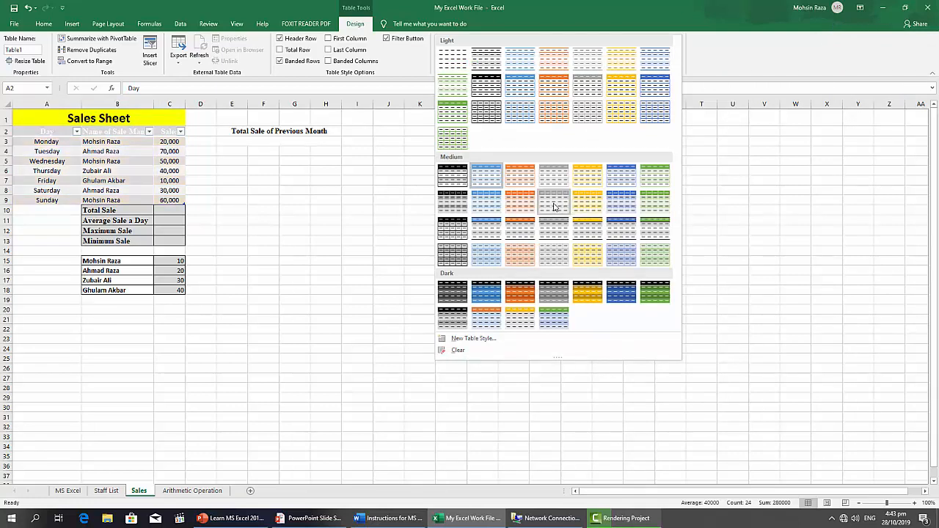
pyautogui.click(486, 201)
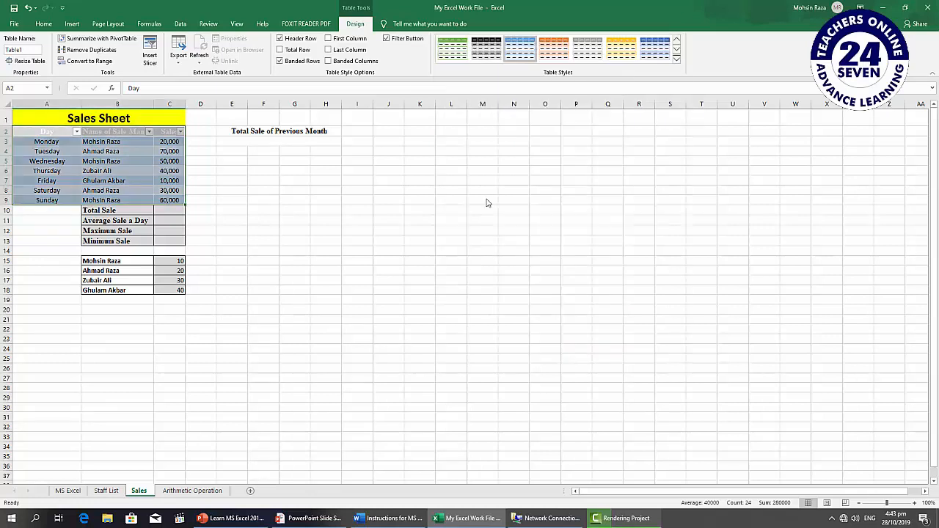
pyautogui.click(330, 38)
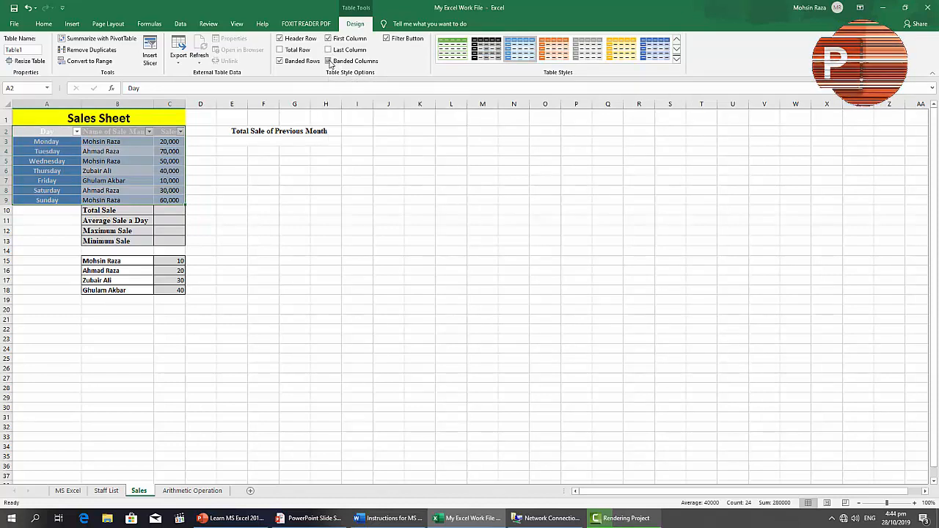
pyautogui.click(410, 171)
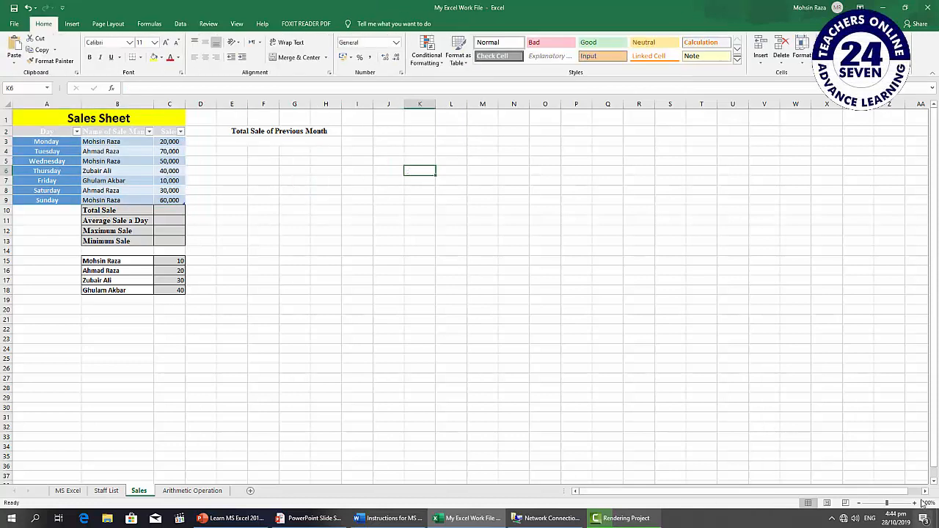
# Step: Enlarge the Sales sheet to 160% and check exercise 14's chart requirements in the Word instructions, returning to Excel
pyautogui.click(915, 503)
pyautogui.click(914, 503)
pyautogui.click(914, 503)
pyautogui.click(914, 503)
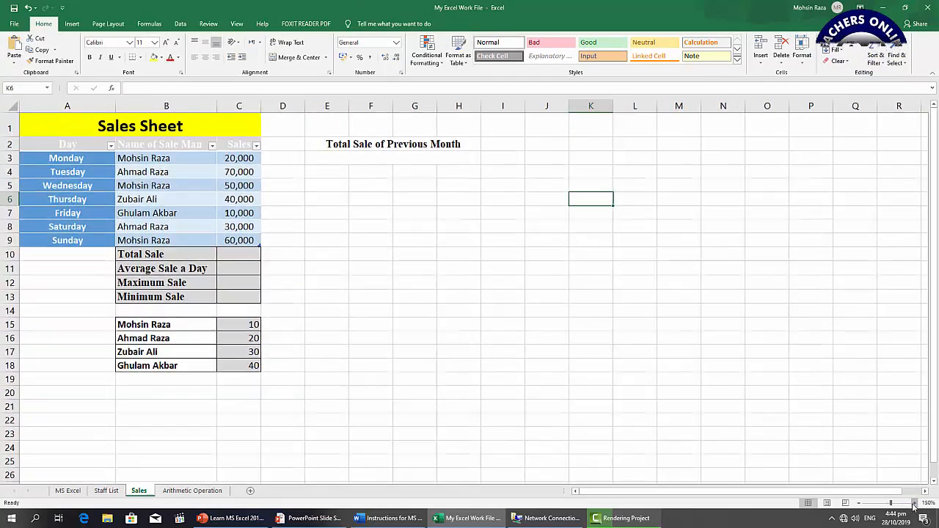
pyautogui.click(915, 503)
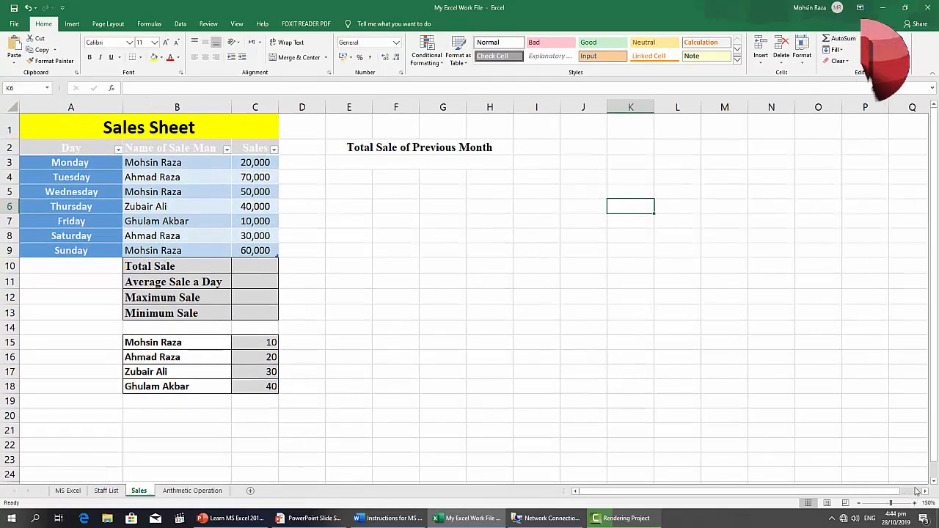
pyautogui.click(914, 503)
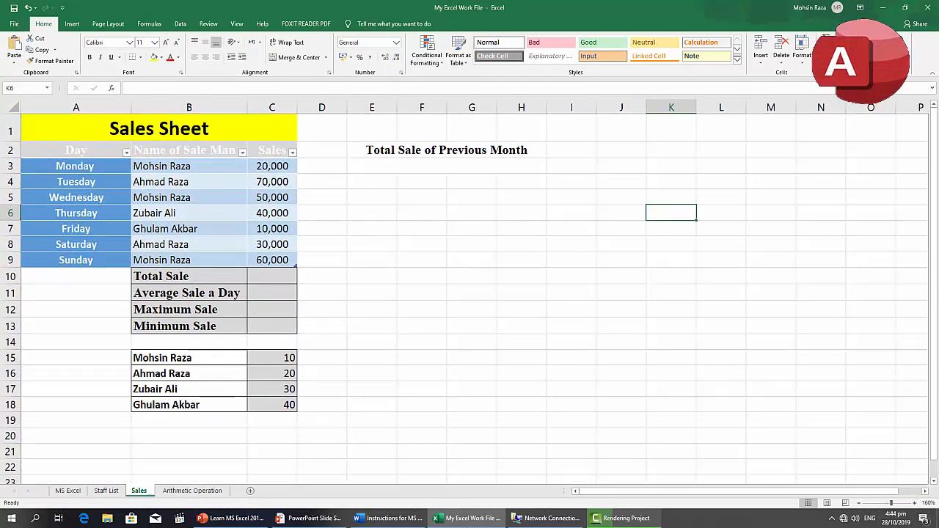
pyautogui.click(388, 518)
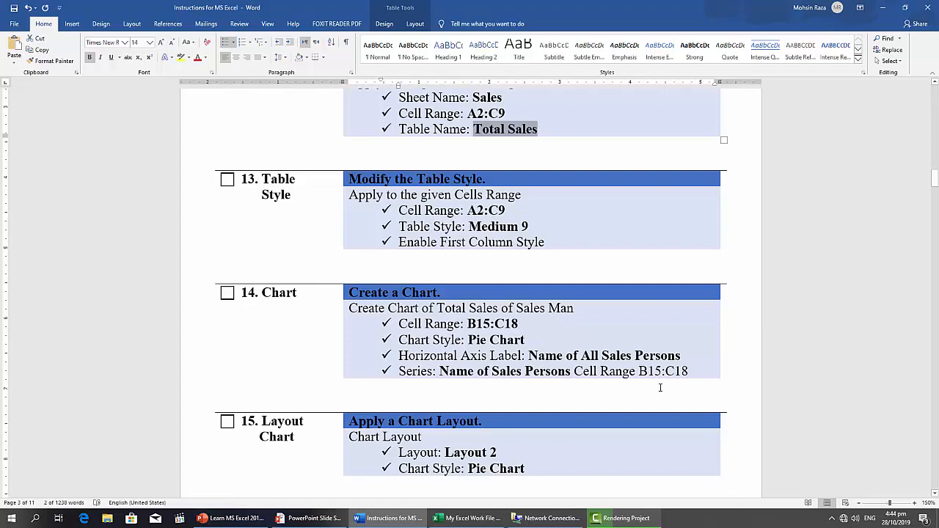
pyautogui.click(462, 518)
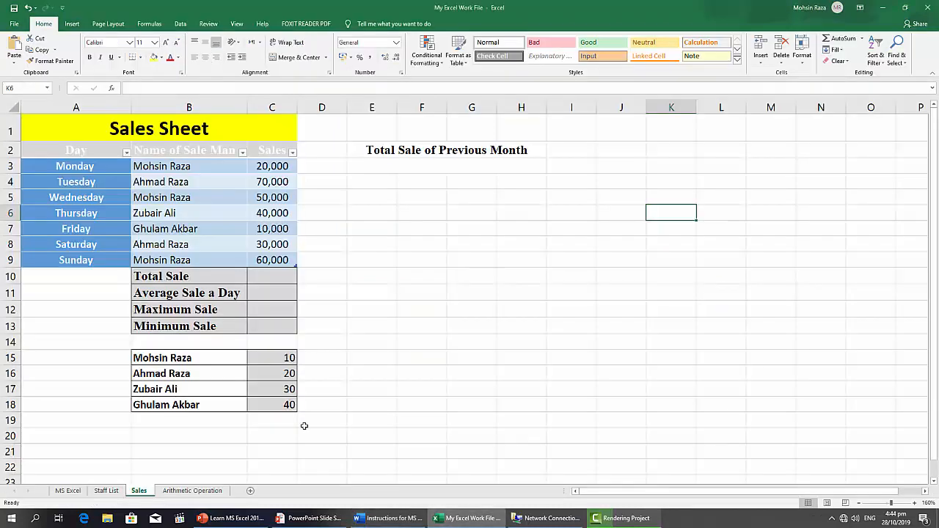
# Step: Compare the summary rows B10:C13 with exercises 14 to 17 in the Word instructions, returning to Excel
pyautogui.click(403, 519)
pyautogui.click(406, 522)
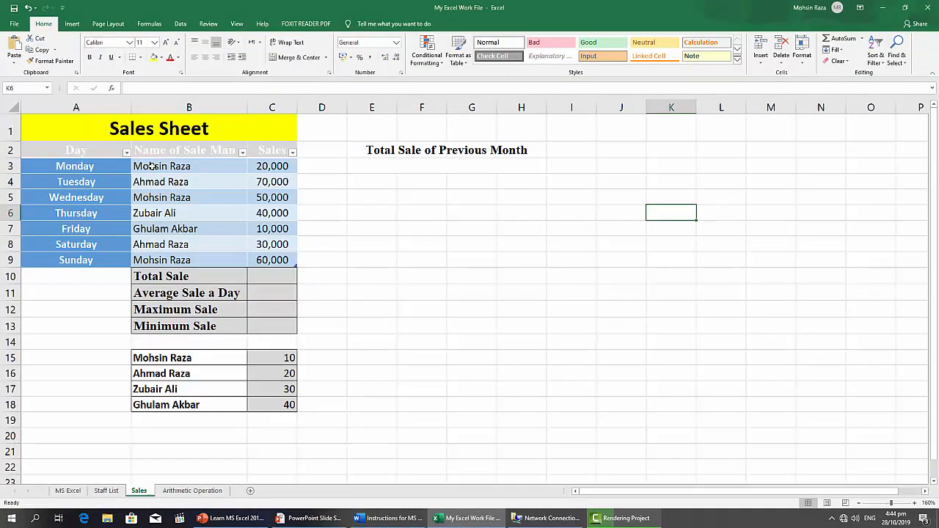
pyautogui.moveTo(156, 278); pyautogui.dragTo(269, 325)
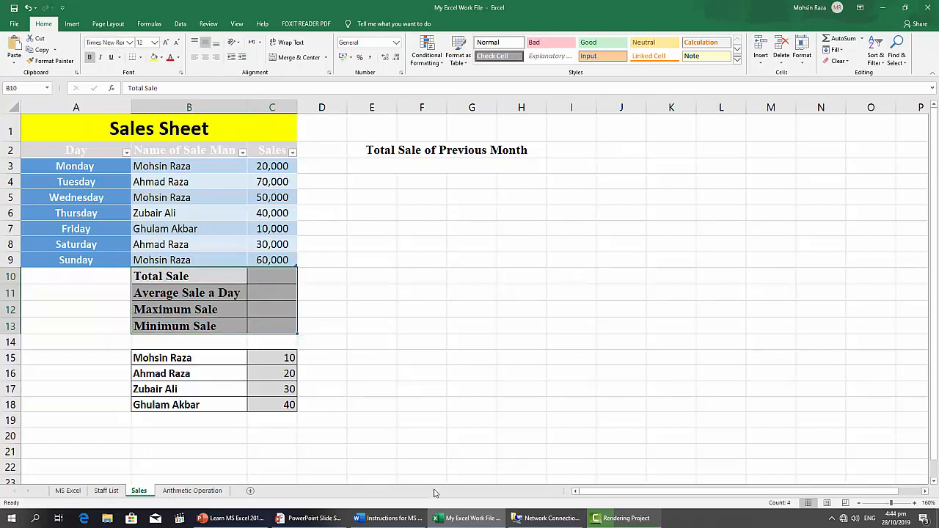
pyautogui.click(411, 523)
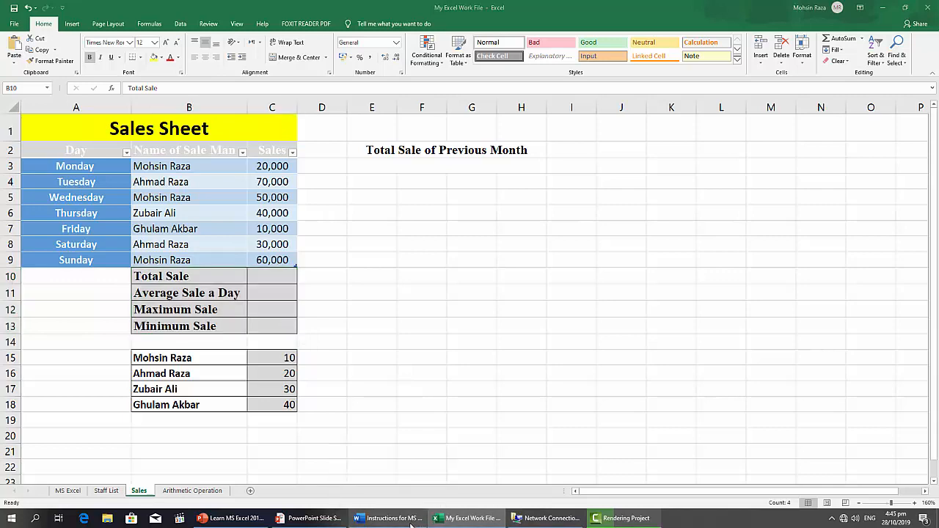
pyautogui.scroll(-4, 489, 356)
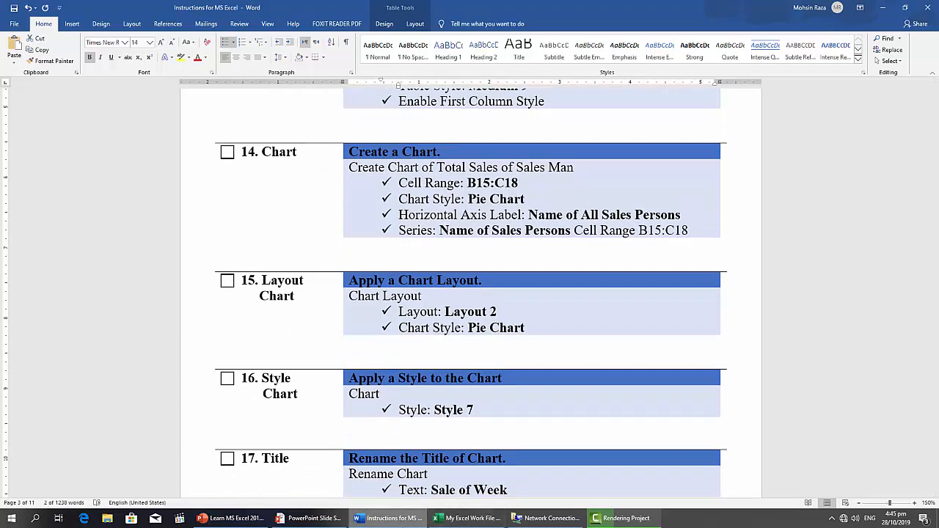
pyautogui.click(467, 517)
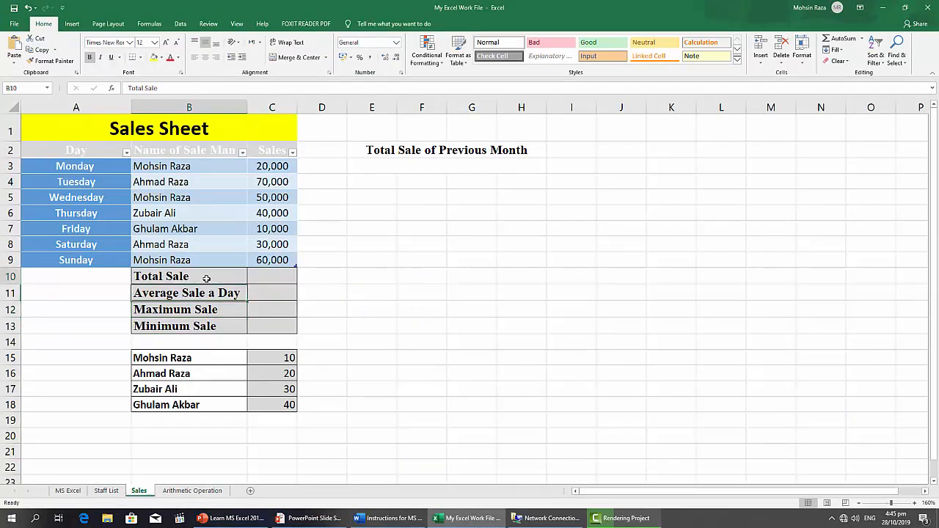
# Step: Examine the Total, Average, Maximum and Minimum Sale labels and their result cells in rows 10 to 13
pyautogui.click(260, 275)
pyautogui.click(217, 292)
pyautogui.click(276, 292)
pyautogui.click(222, 313)
pyautogui.click(265, 308)
pyautogui.click(230, 327)
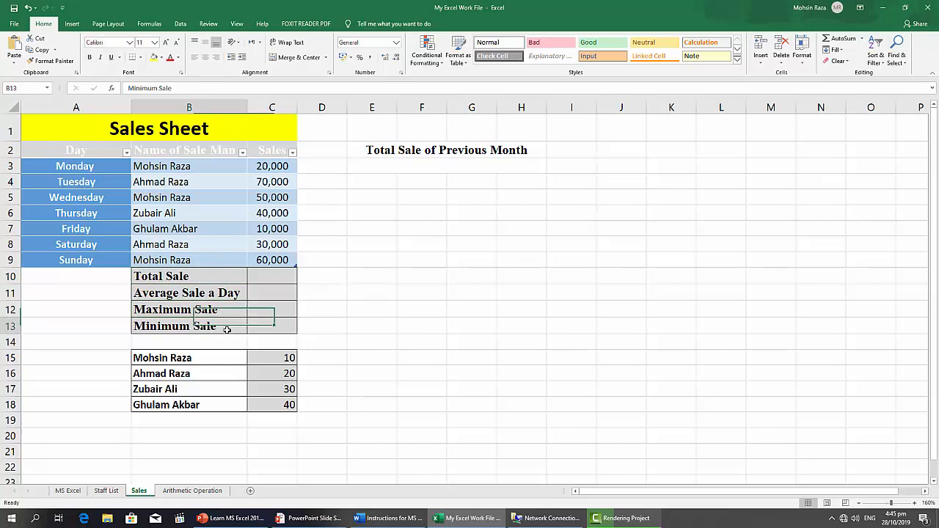
pyautogui.click(277, 327)
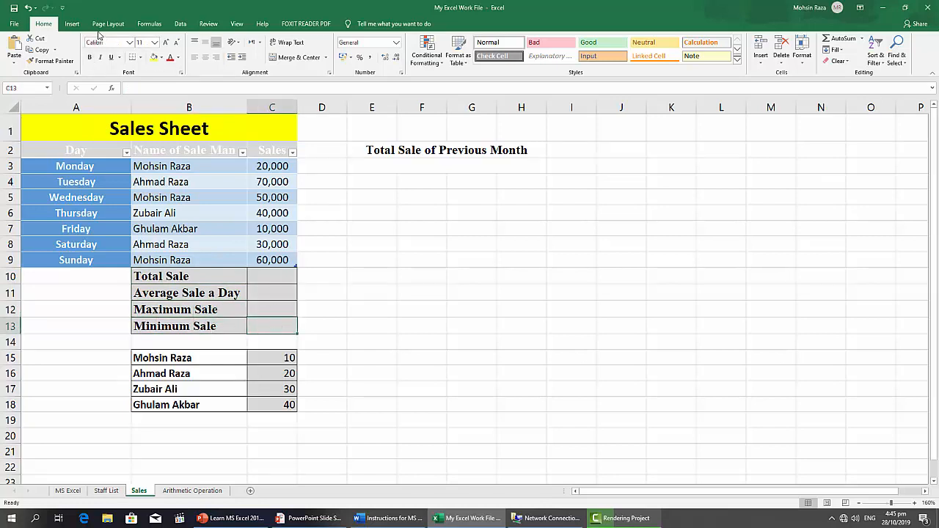
pyautogui.click(73, 24)
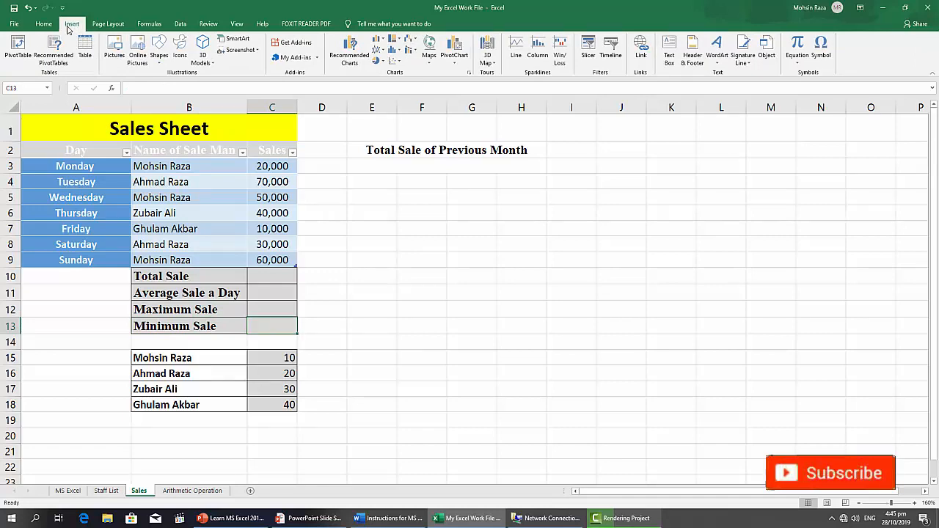
pyautogui.click(43, 23)
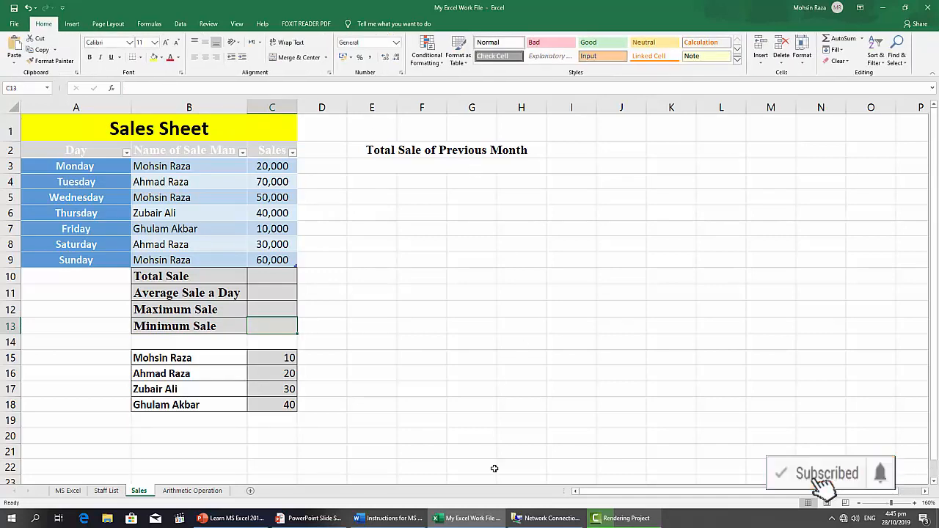
# Step: Look through exercises 12 to 21 in the Word instructions for how to fill the sales summary, returning to Excel
pyautogui.click(388, 518)
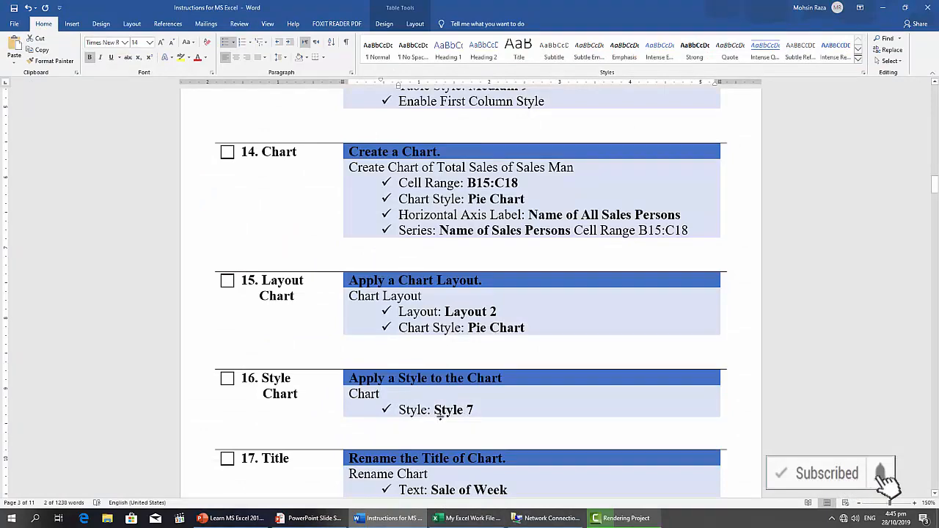
pyautogui.scroll(-5, 441, 416)
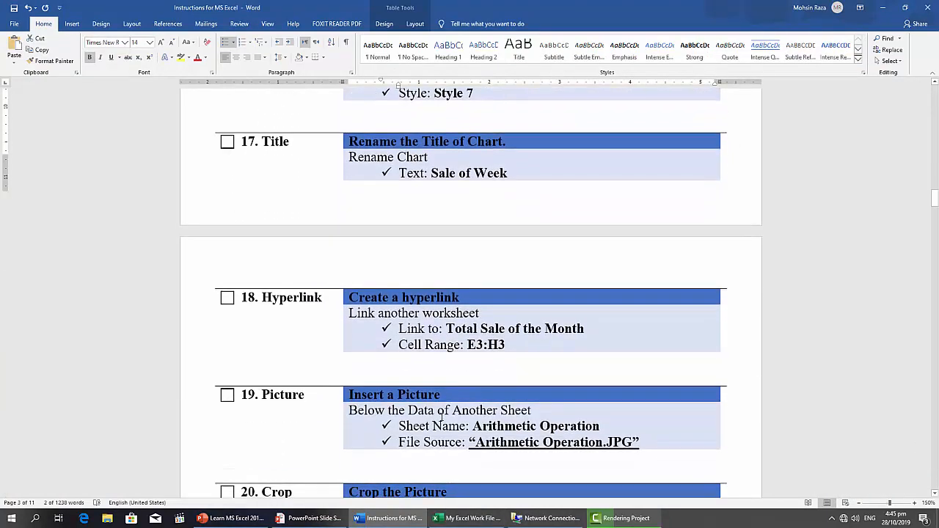
pyautogui.scroll(-2, 441, 416)
pyautogui.scroll(-2, 441, 417)
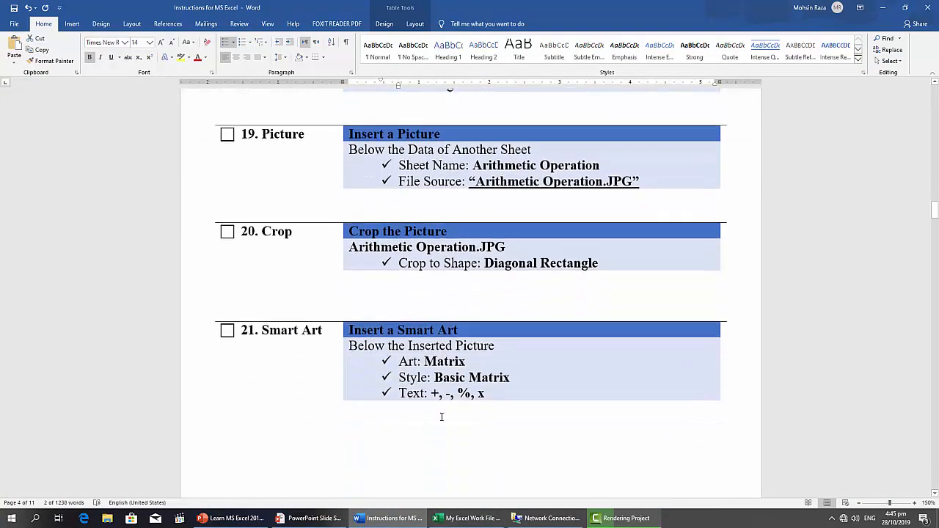
pyautogui.scroll(6, 442, 416)
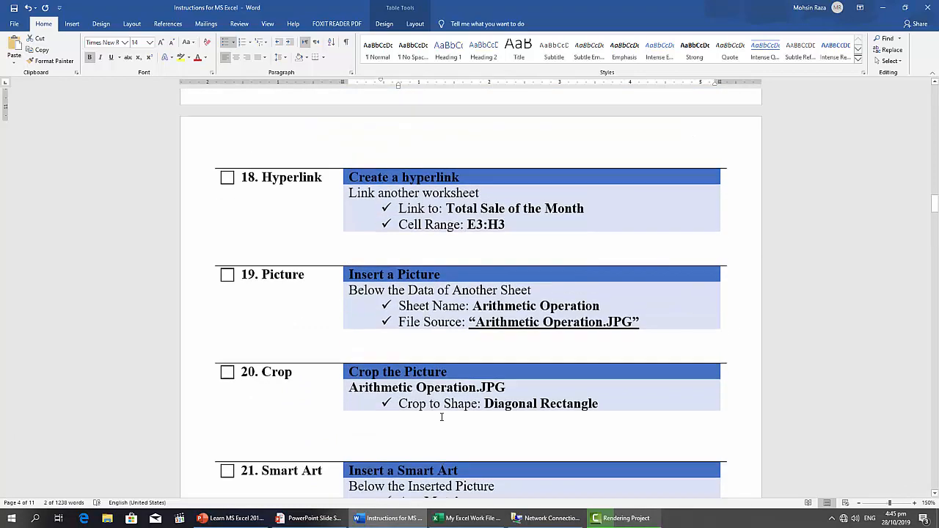
pyautogui.scroll(-2, 442, 416)
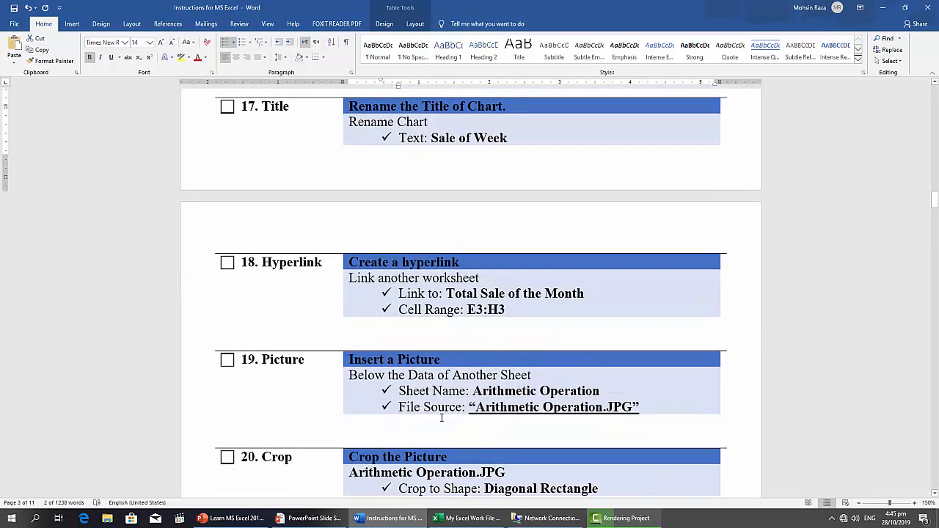
pyautogui.scroll(4, 441, 417)
pyautogui.scroll(3, 441, 417)
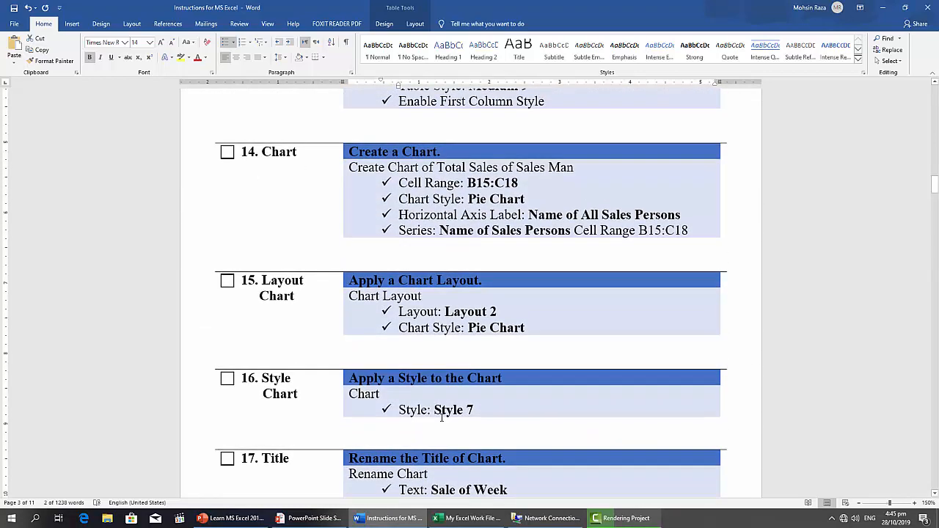
pyautogui.scroll(1, 441, 417)
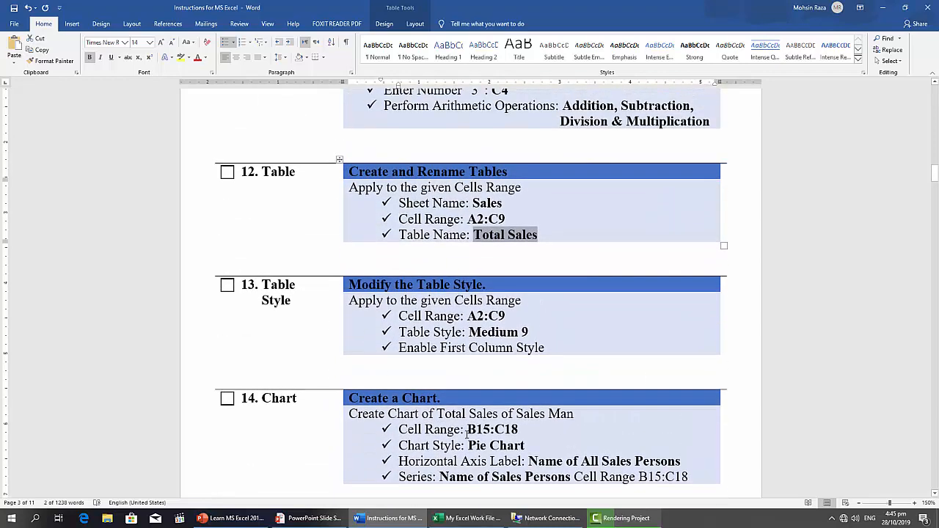
pyautogui.click(477, 519)
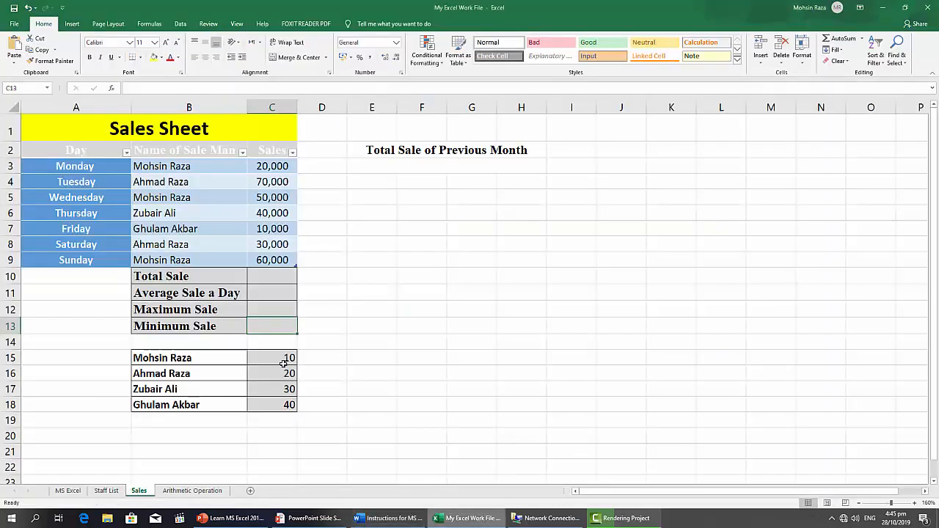
# Step: Total the Sales column in C10 with AutoSum and apply the comma style to the result
pyautogui.click(259, 281)
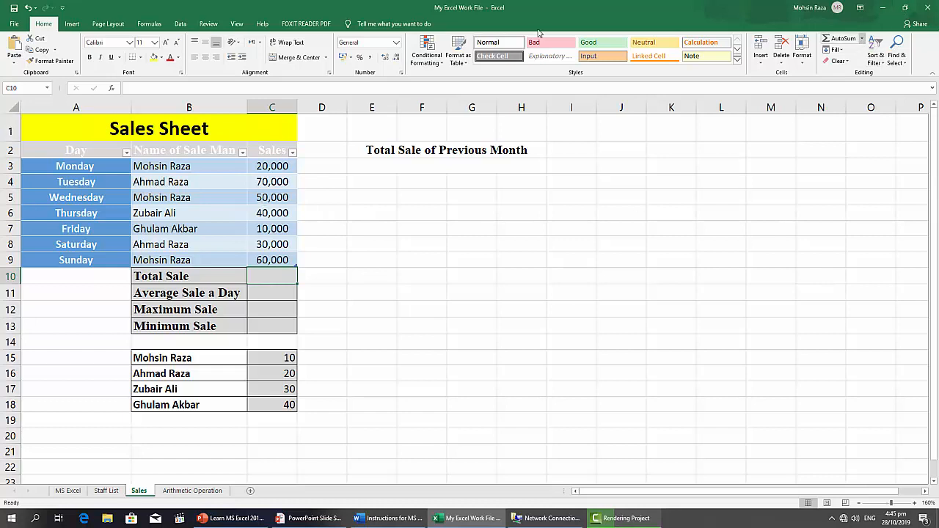
pyautogui.click(70, 24)
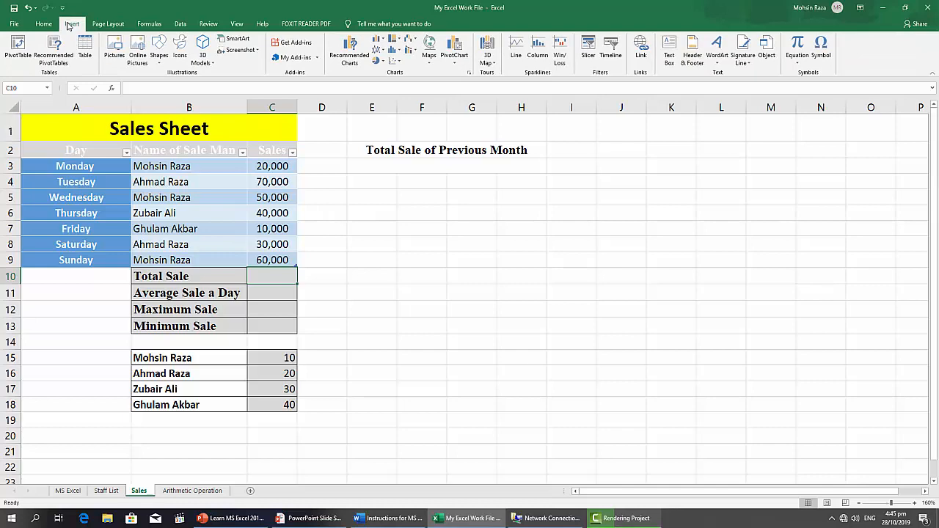
pyautogui.scroll(-2, 145, 29)
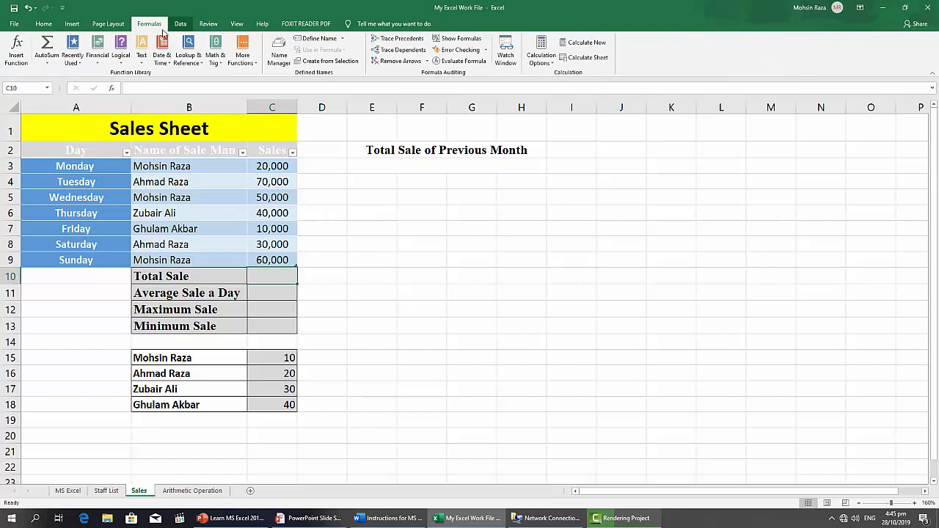
pyautogui.click(44, 28)
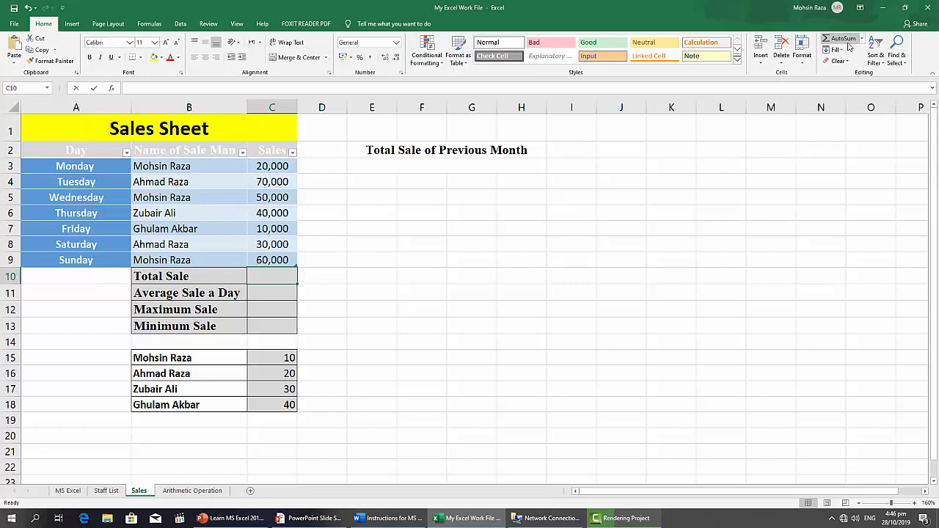
pyautogui.doubleClick(848, 46)
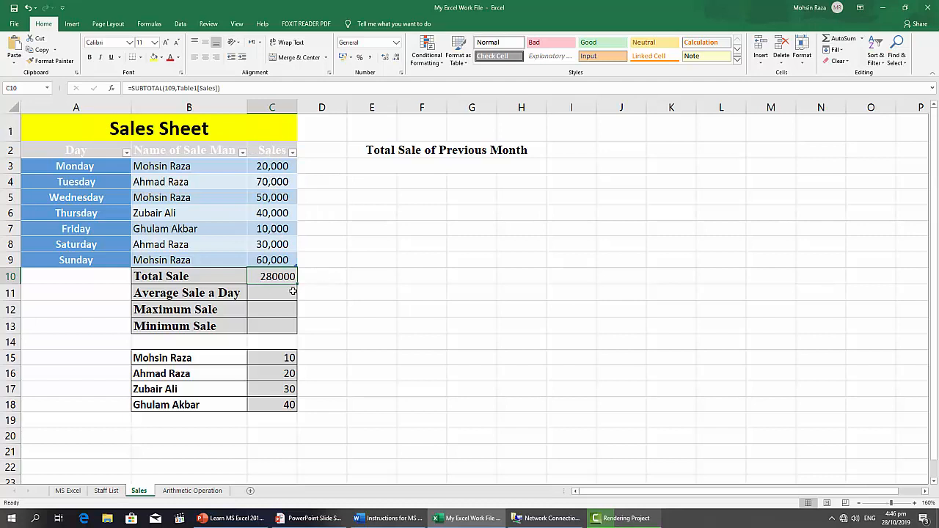
pyautogui.click(370, 59)
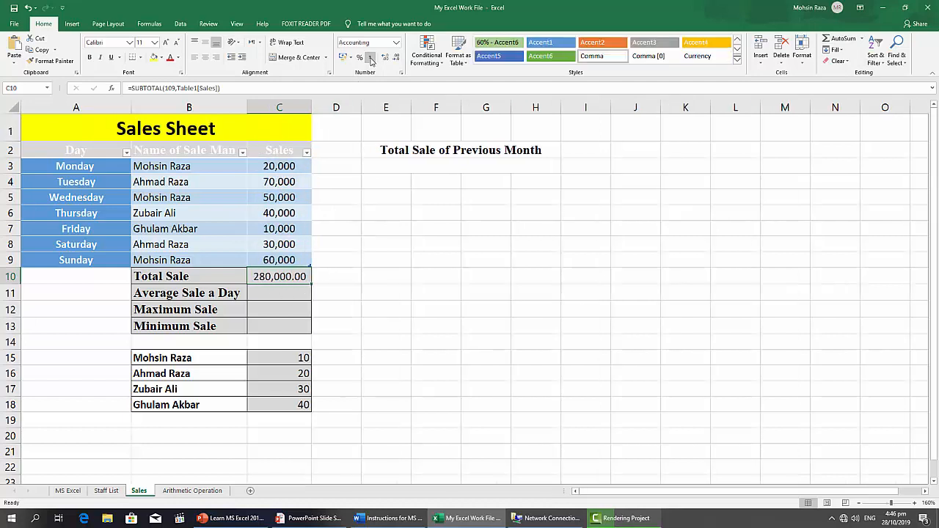
# Step: Enter =average(Table1[Sales]) in C11 to calculate the Average Sale a Day
pyautogui.click(277, 286)
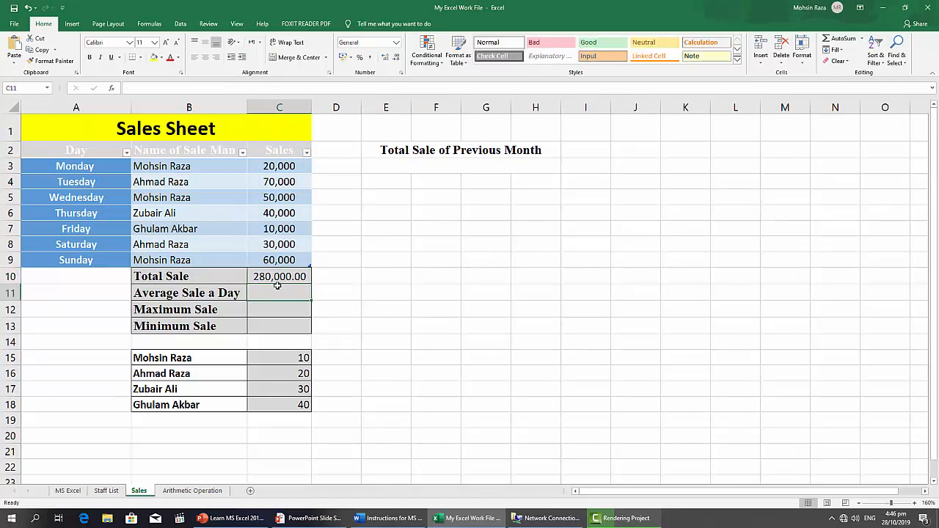
pyautogui.write('=')
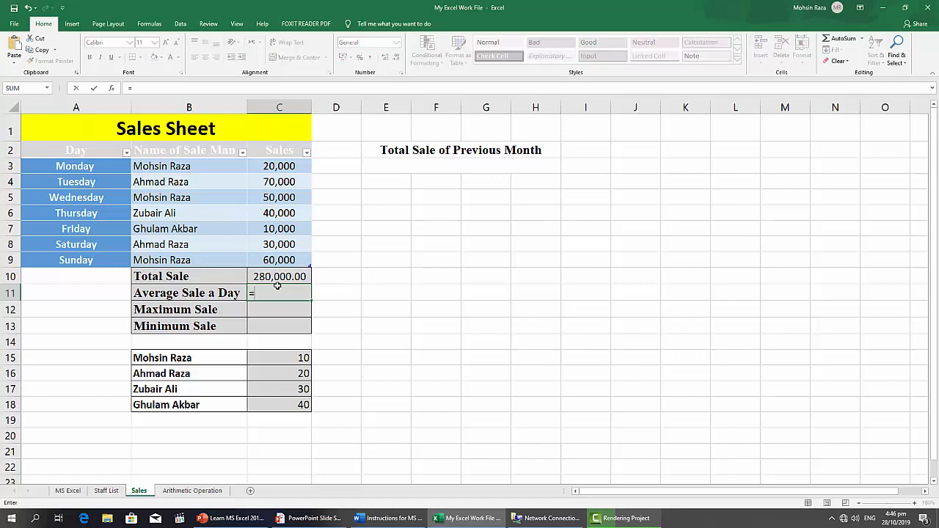
pyautogui.write('av')
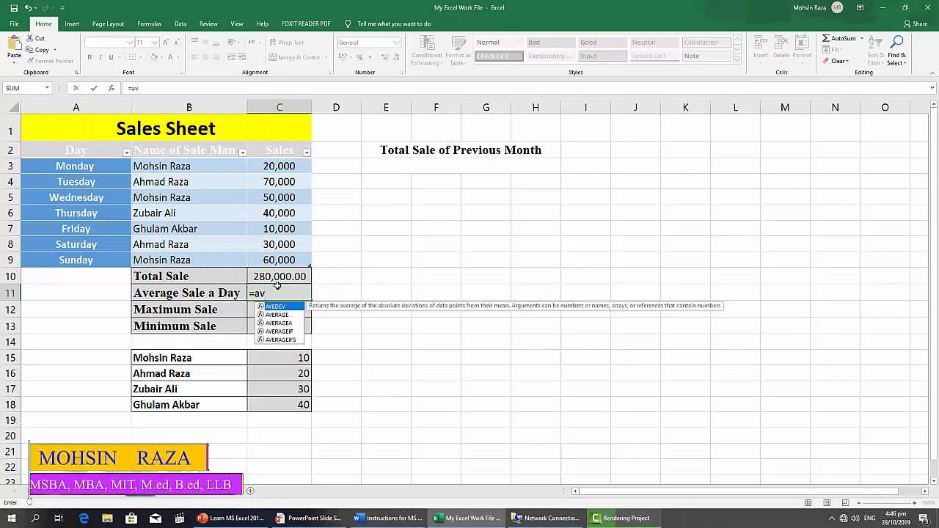
pyautogui.write('erag')
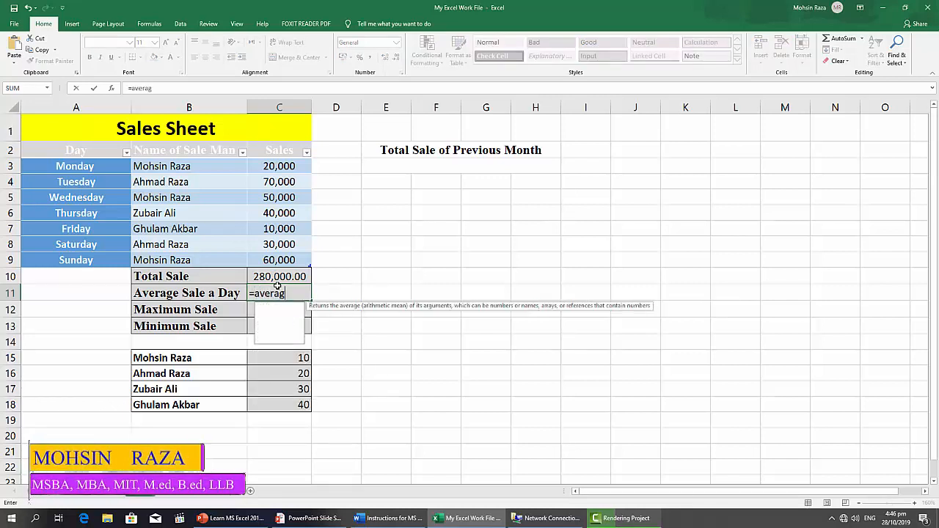
pyautogui.write('e(')
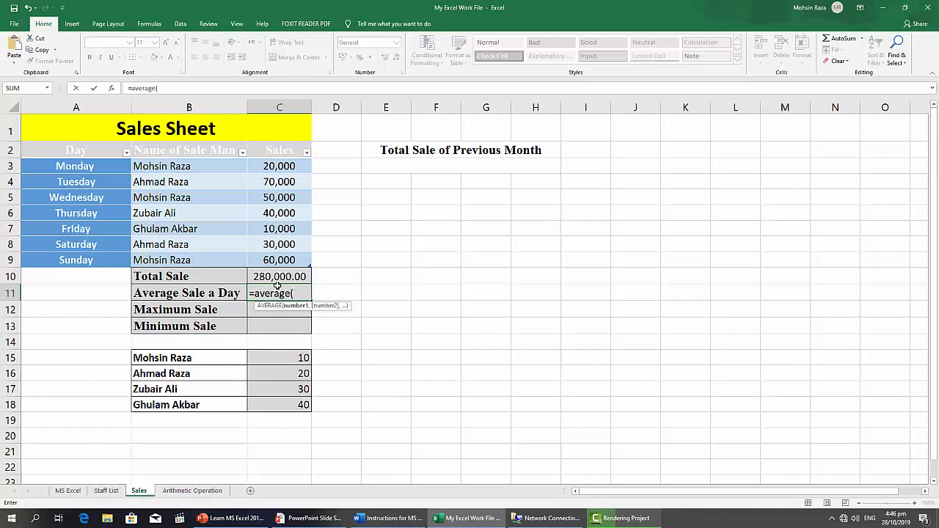
pyautogui.moveTo(286, 165); pyautogui.dragTo(286, 262)
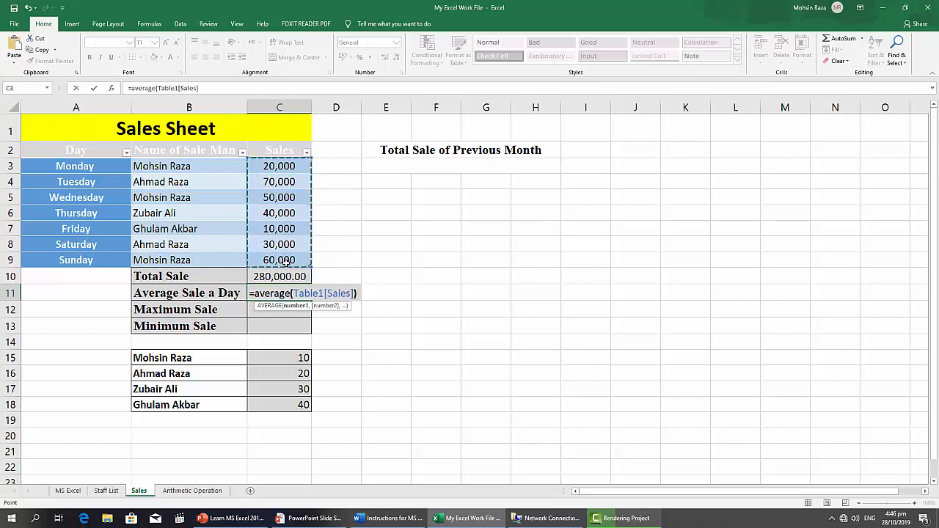
pyautogui.press('Return')
pyautogui.click(296, 290)
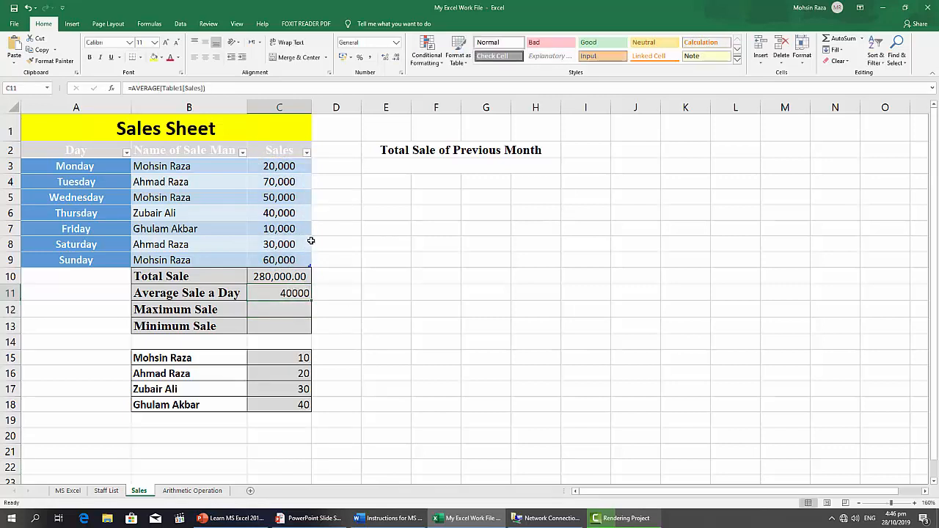
# Step: Remove the decimals from the total in C10 and format the average in C11 with comma style and no decimals
pyautogui.click(290, 276)
pyautogui.click(395, 57)
pyautogui.click(395, 57)
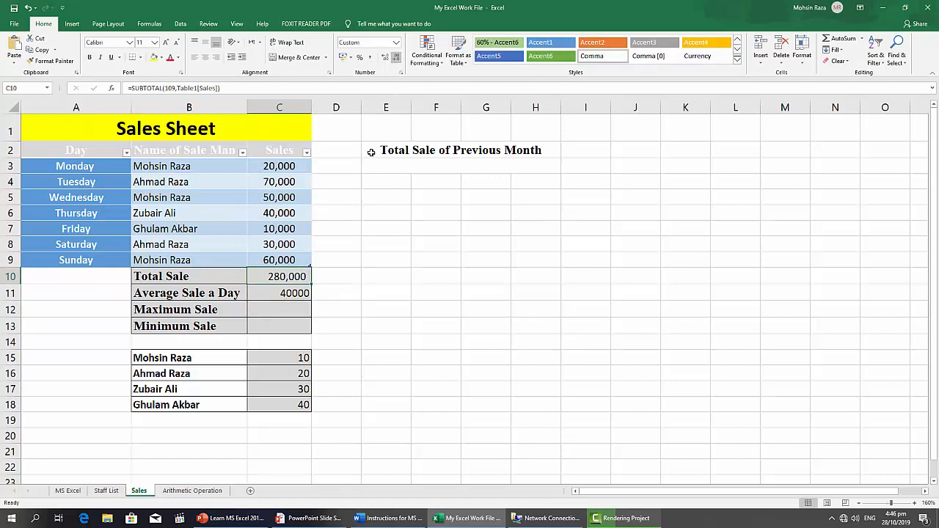
pyautogui.click(296, 293)
pyautogui.click(371, 58)
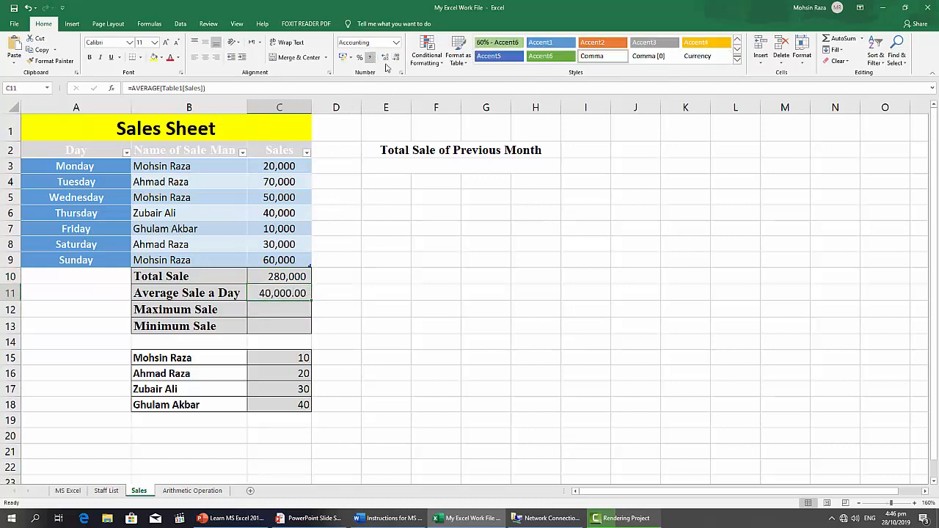
pyautogui.click(395, 57)
pyautogui.click(395, 57)
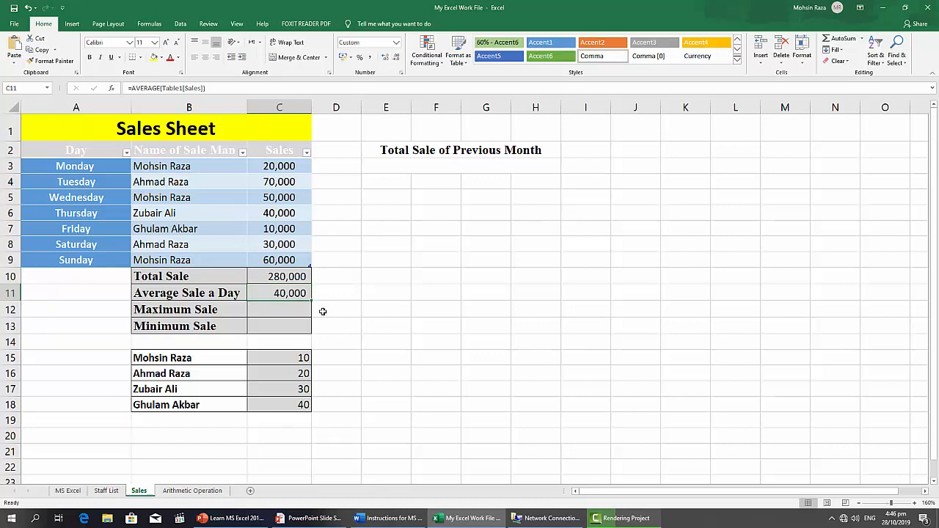
# Step: Enter =max(Table1[Sales]) in C12 to calculate the Maximum Sale
pyautogui.click(291, 311)
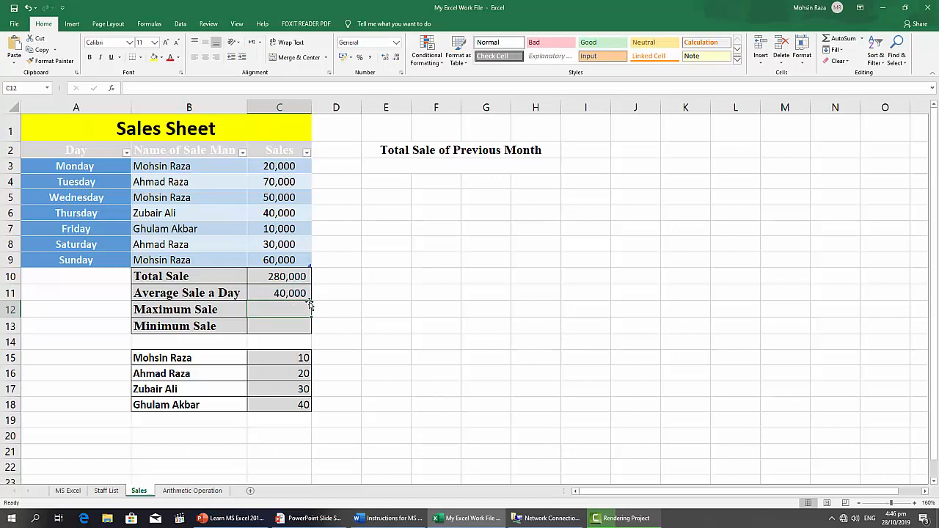
pyautogui.write('=max')
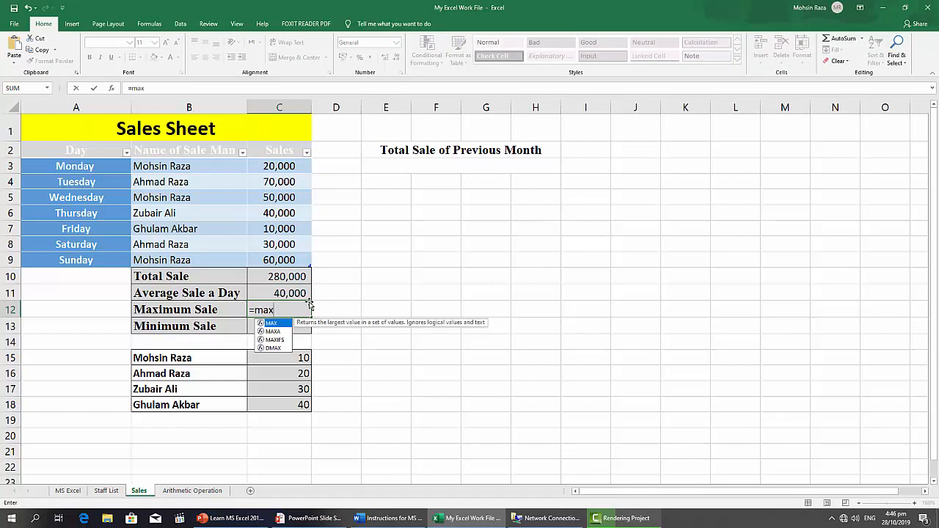
pyautogui.write('(')
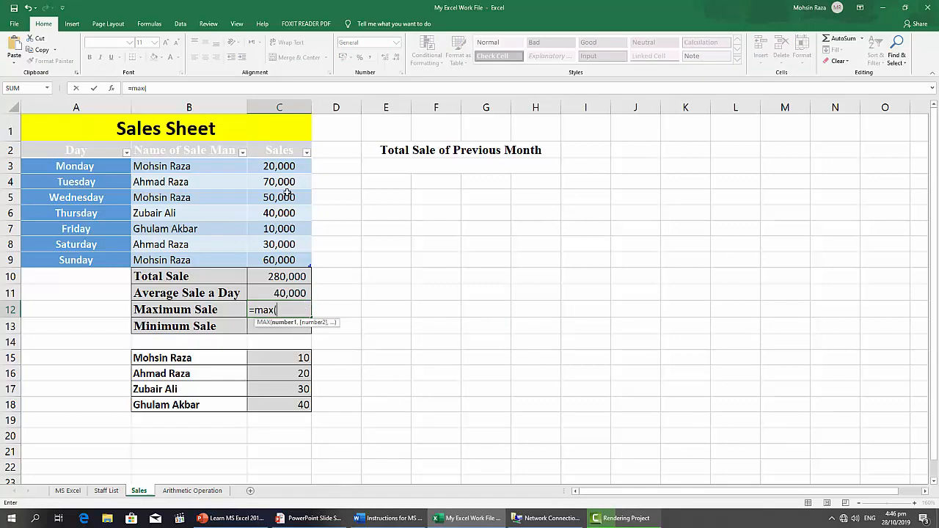
pyautogui.moveTo(294, 168); pyautogui.dragTo(292, 262)
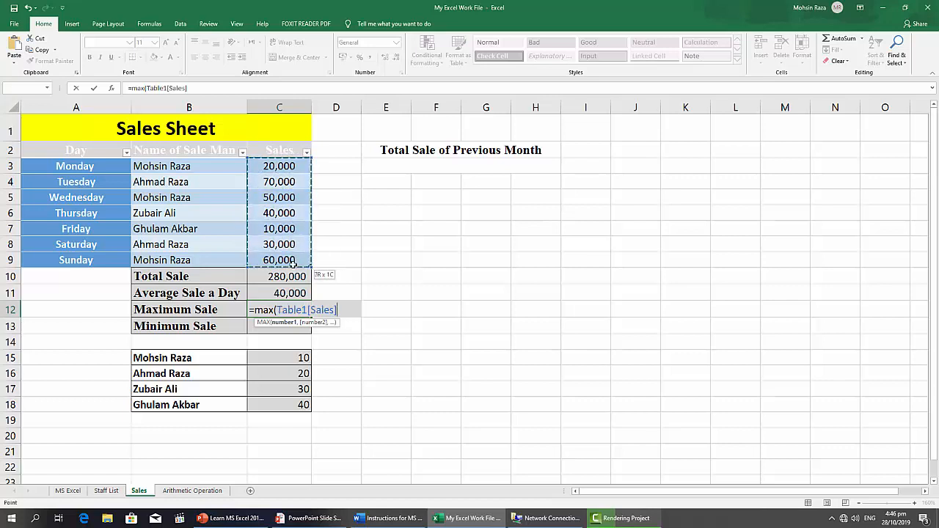
pyautogui.write(')')
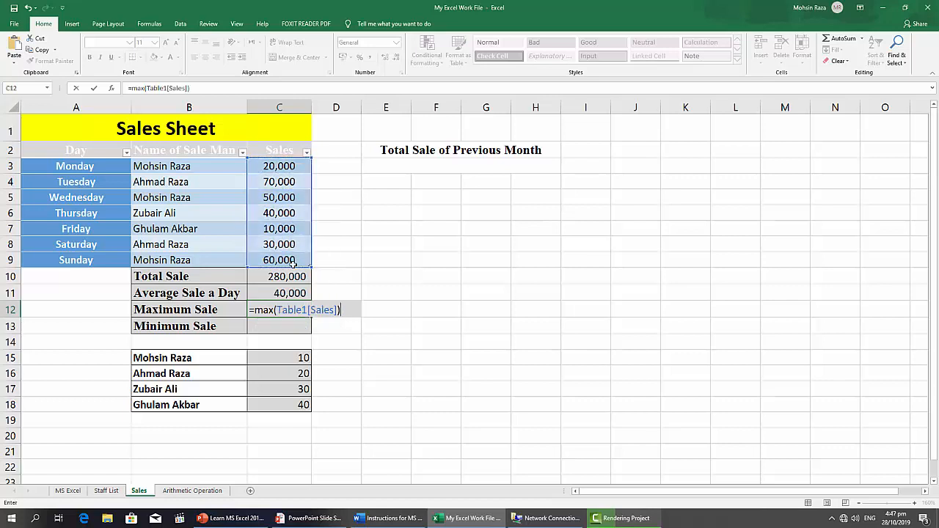
pyautogui.press('Return')
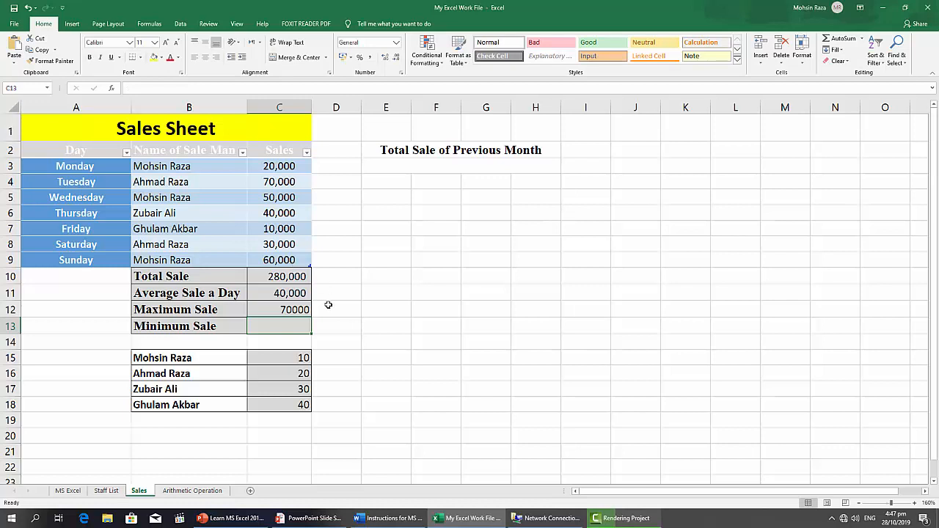
# Step: Format the Maximum Sale in C12 with comma style and no decimal places
pyautogui.click(305, 310)
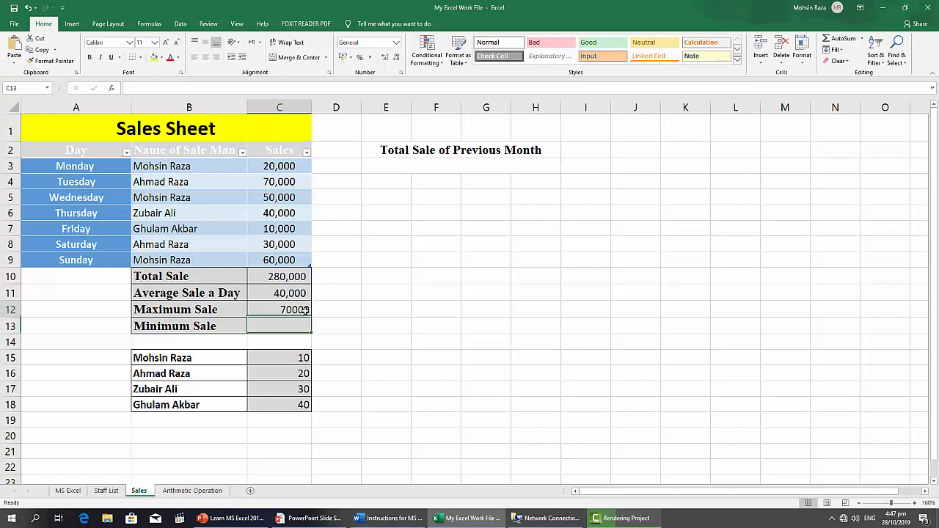
pyautogui.click(369, 58)
pyautogui.click(395, 57)
pyautogui.click(396, 58)
# Step: Enter =min(Table1[Sales]) in C13 to calculate the Minimum Sale
pyautogui.click(283, 326)
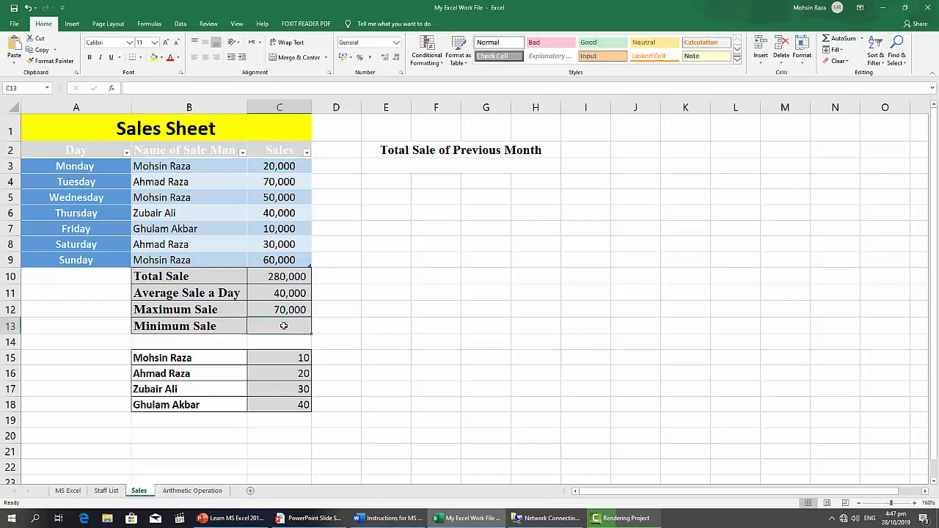
pyautogui.write('=mi')
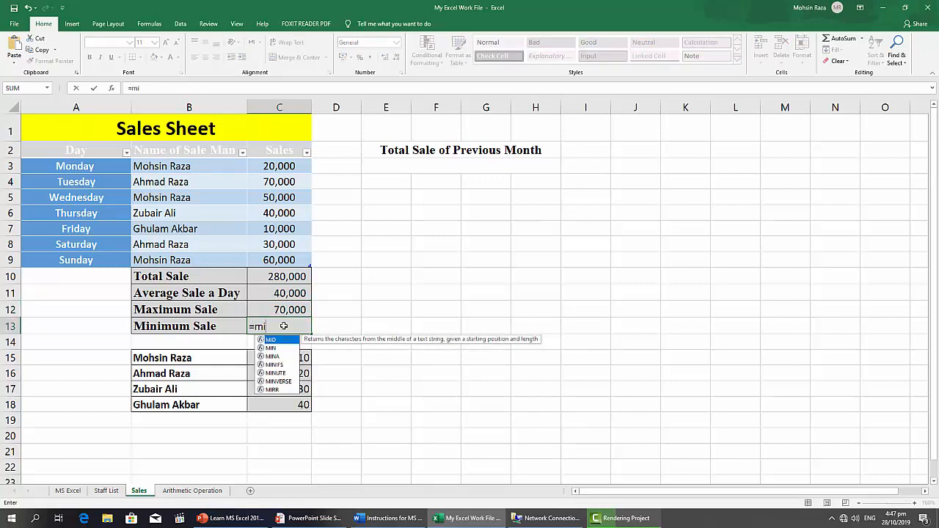
pyautogui.write('n')
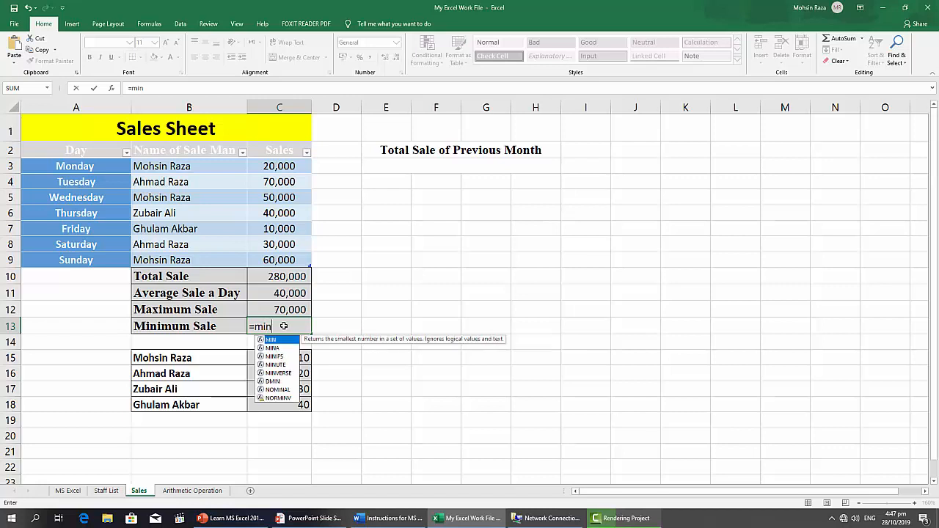
pyautogui.write('i')
pyautogui.press('BackSpace')
pyautogui.write('(')
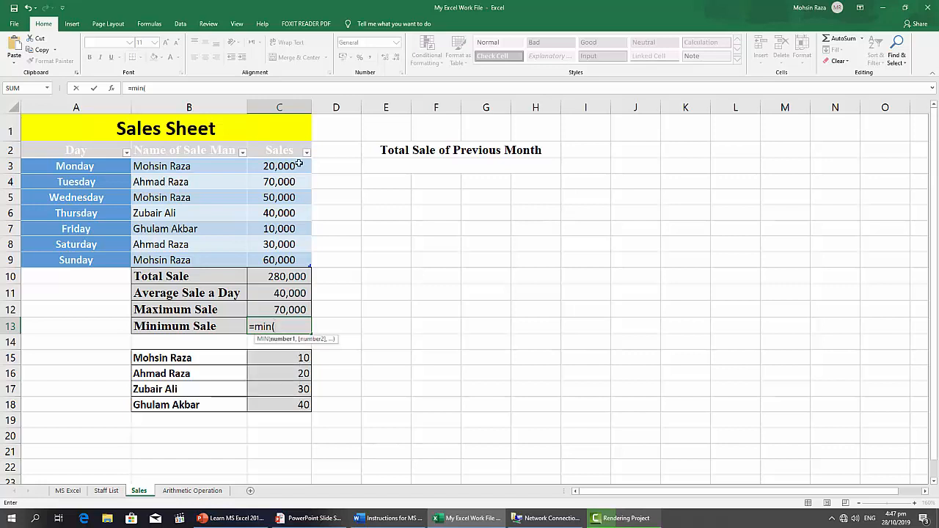
pyautogui.moveTo(300, 166); pyautogui.dragTo(299, 264)
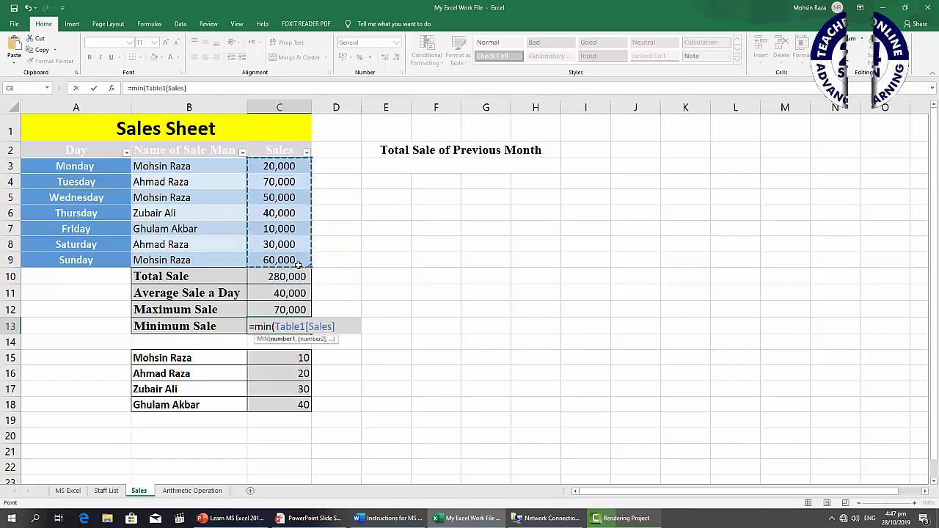
pyautogui.write(')')
pyautogui.press('Return')
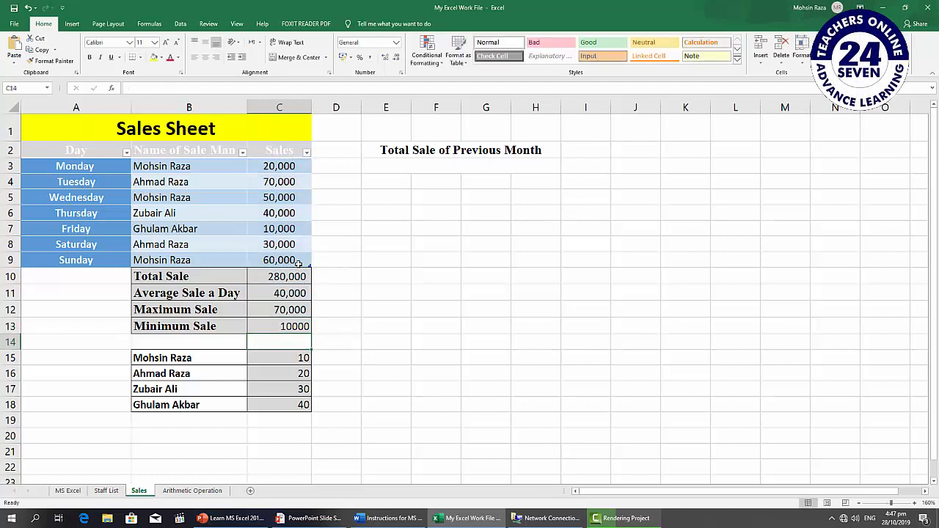
# Step: Format the Minimum Sale in C13 with comma style and no decimal places
pyautogui.click(285, 328)
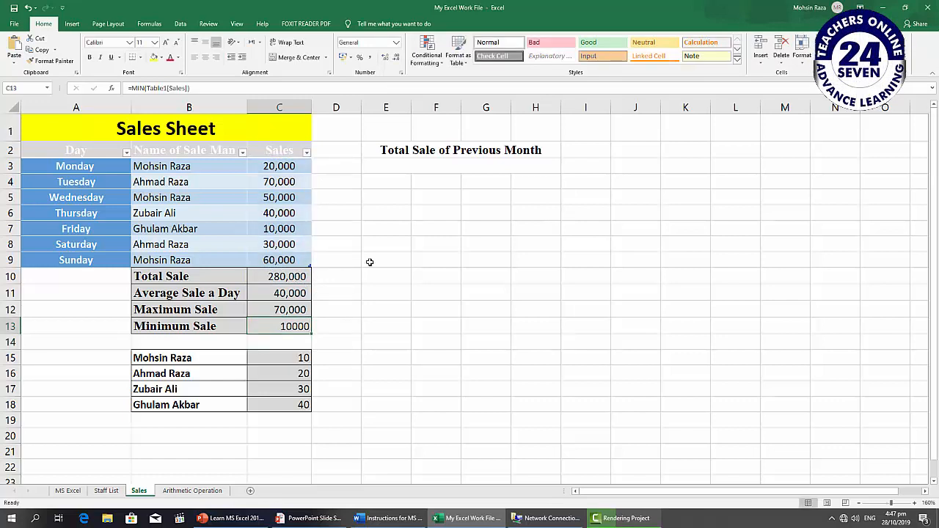
pyautogui.click(369, 58)
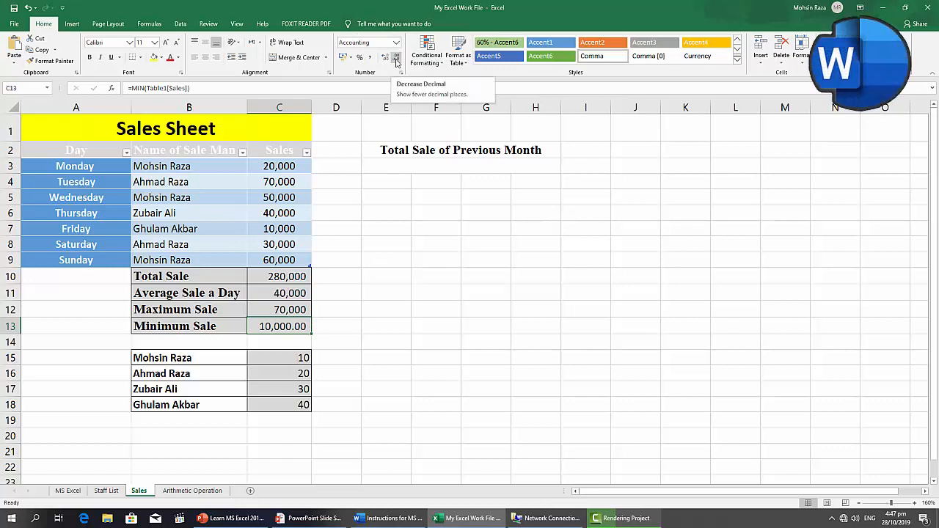
pyautogui.click(396, 59)
pyautogui.click(396, 58)
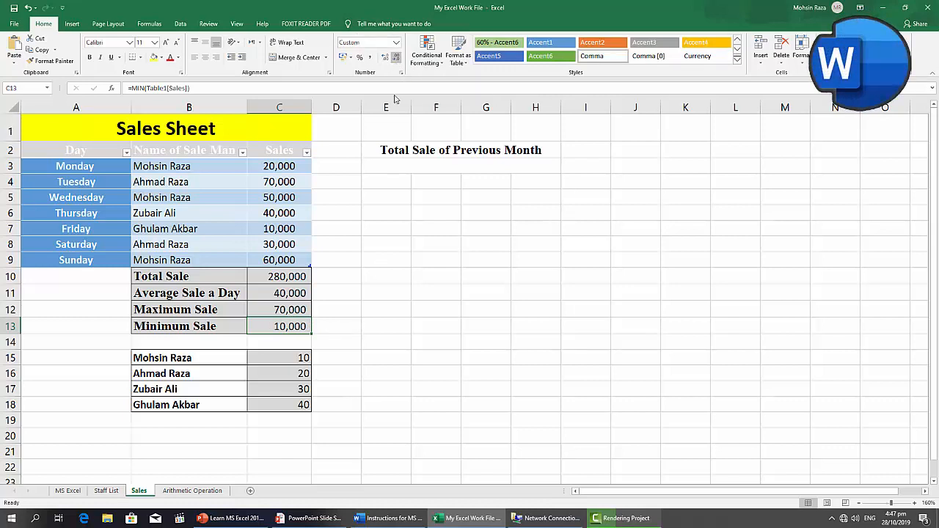
pyautogui.click(363, 451)
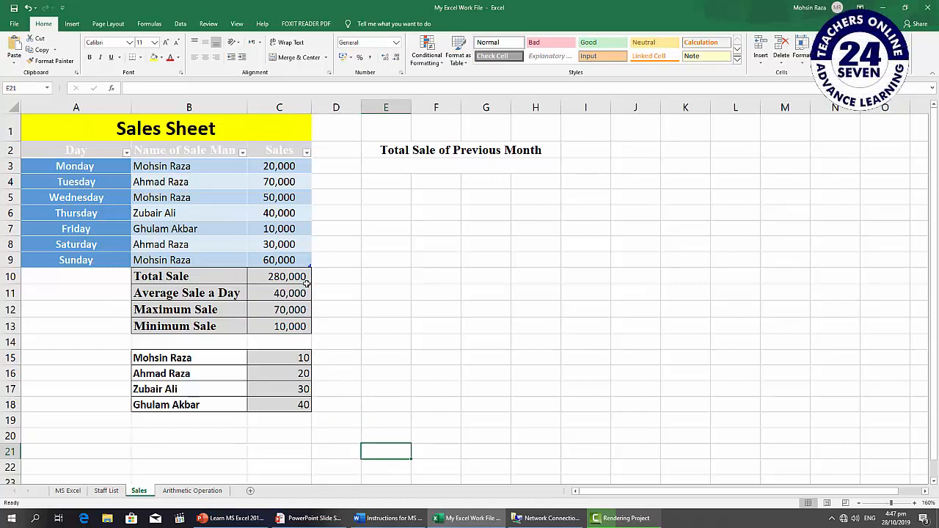
# Step: Recheck the sales summary in C10:C13 and switch to the Word instructions at exercises 12 to 14
pyautogui.click(374, 519)
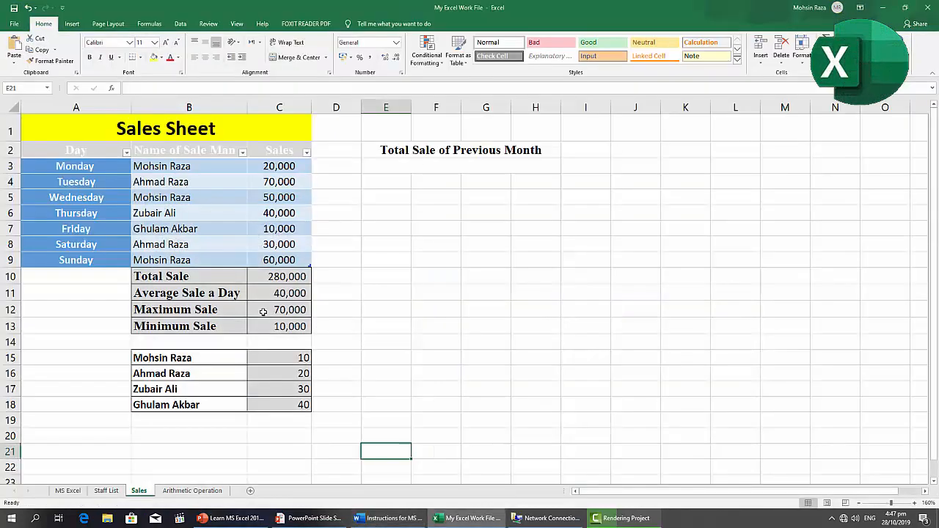
pyautogui.click(293, 277)
pyautogui.click(393, 518)
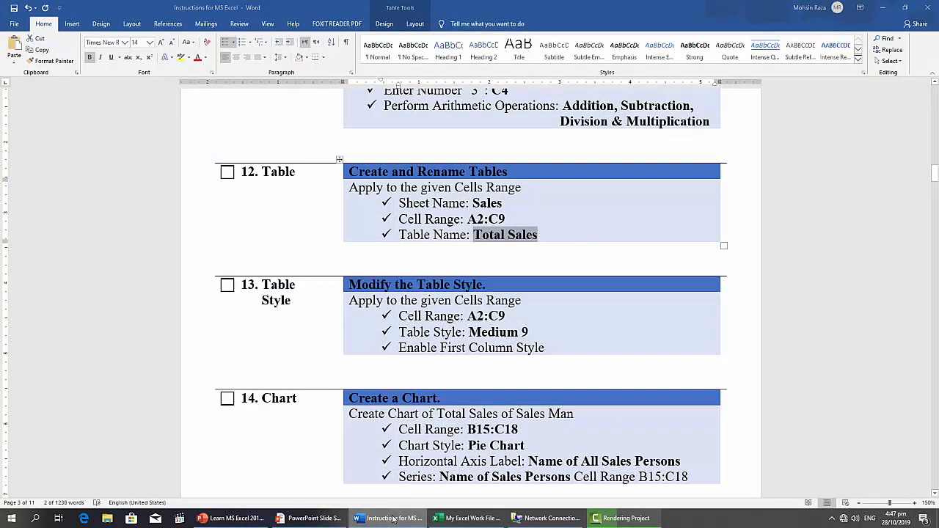
# Step: Return to the Sales sheet in Excel and clear the summary results in C10:C13
pyautogui.click(392, 519)
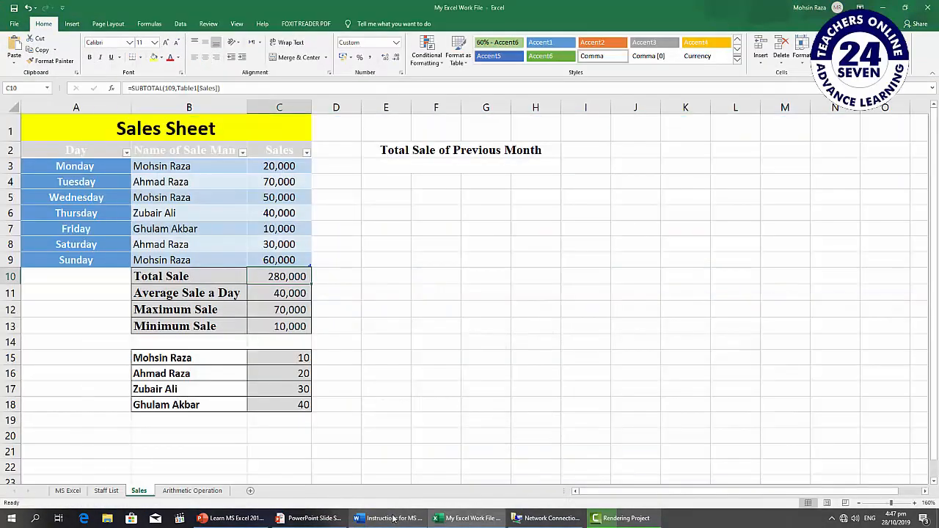
pyautogui.moveTo(304, 357); pyautogui.dragTo(304, 405)
pyautogui.moveTo(283, 282); pyautogui.dragTo(287, 330)
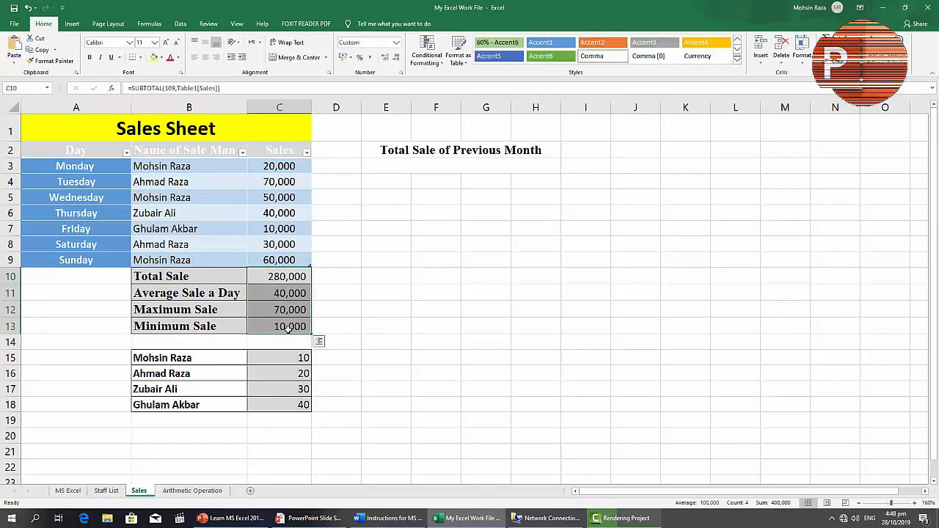
pyautogui.press('Delete')
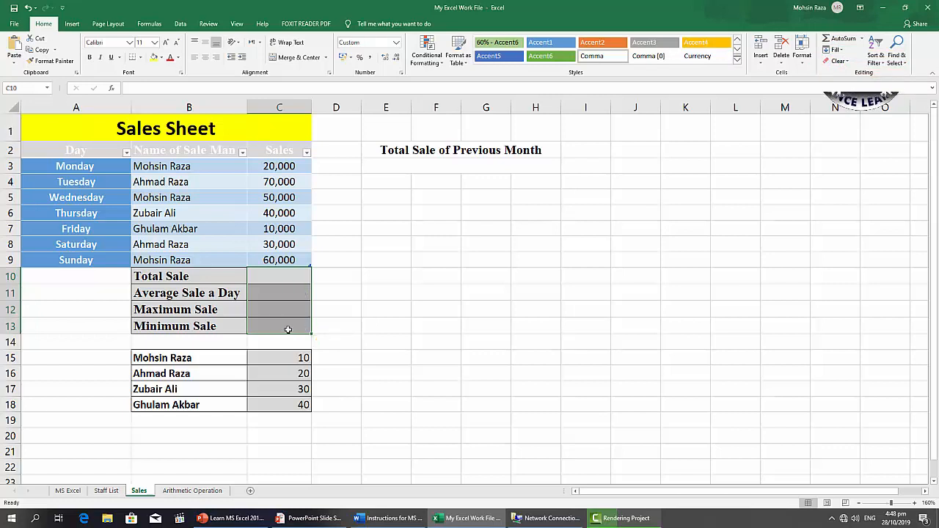
# Step: Insert a 3-D pie chart from C15:C18 and move it beneath the Total Sale of Previous Month heading, clear of the data
pyautogui.moveTo(256, 358); pyautogui.dragTo(286, 402)
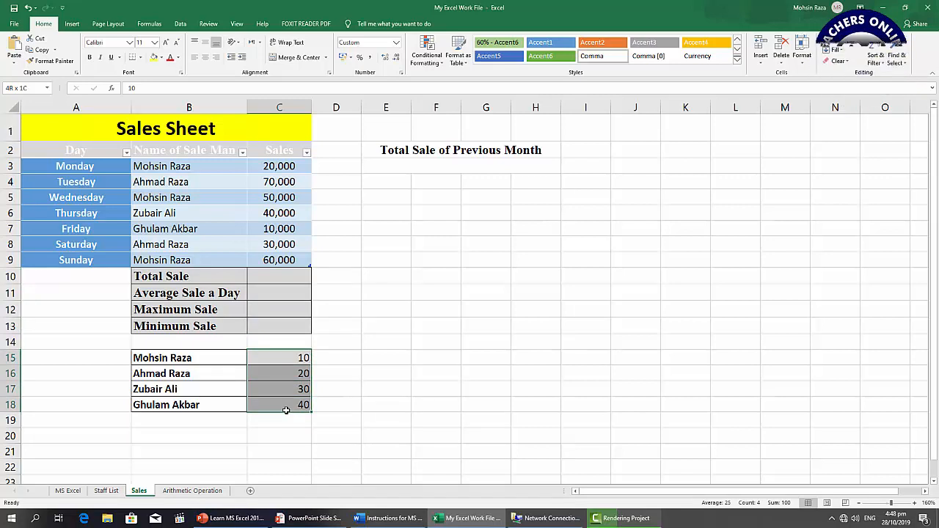
pyautogui.moveTo(287, 412); pyautogui.dragTo(288, 411)
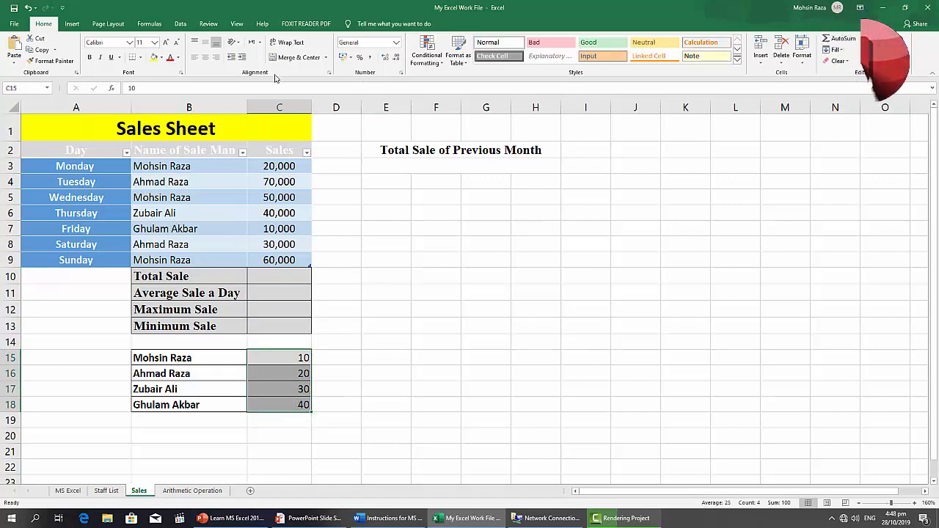
pyautogui.click(72, 23)
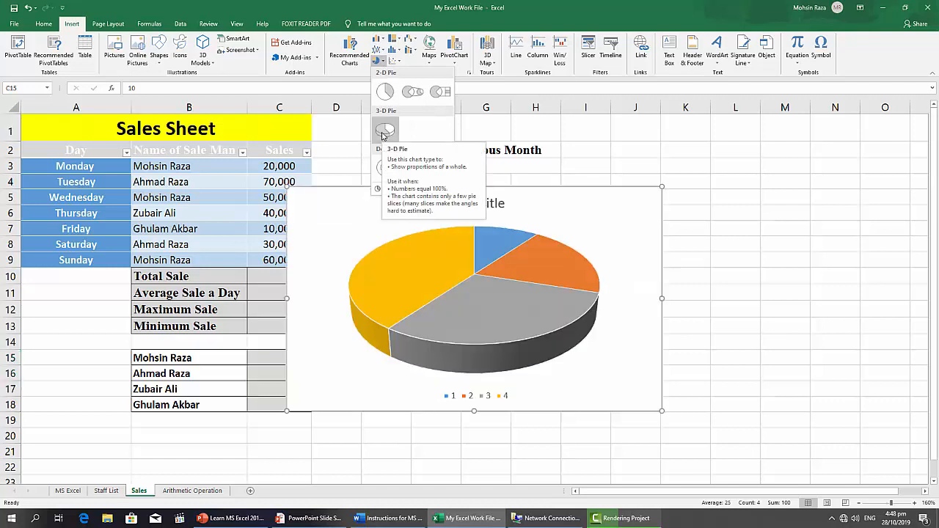
pyautogui.click(383, 133)
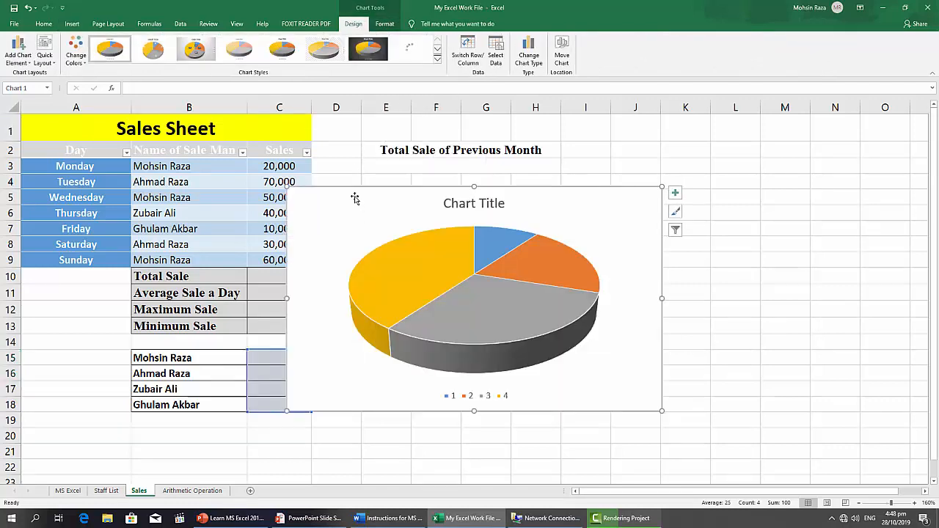
pyautogui.moveTo(356, 189); pyautogui.dragTo(433, 187)
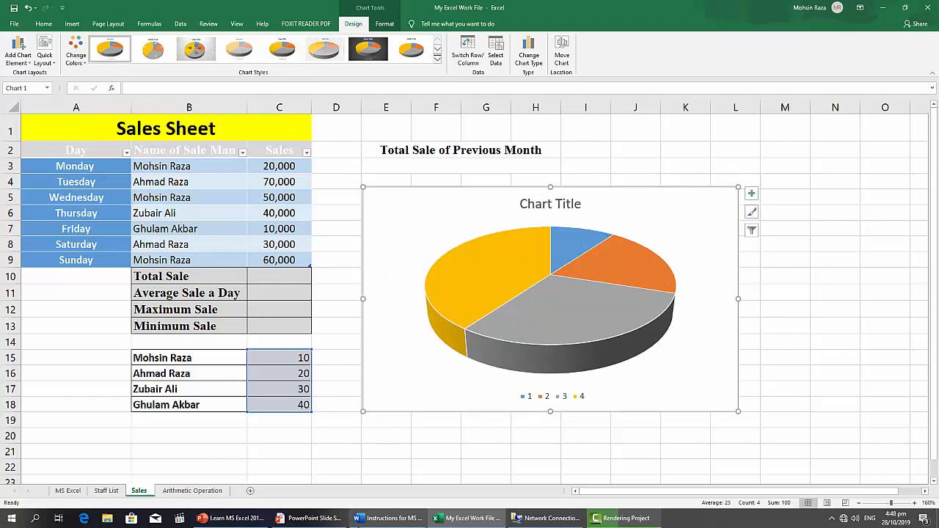
# Step: Read the requirements of chart exercise 14 in the Word instructions and return to Excel
pyautogui.click(388, 518)
pyautogui.scroll(-3, 497, 397)
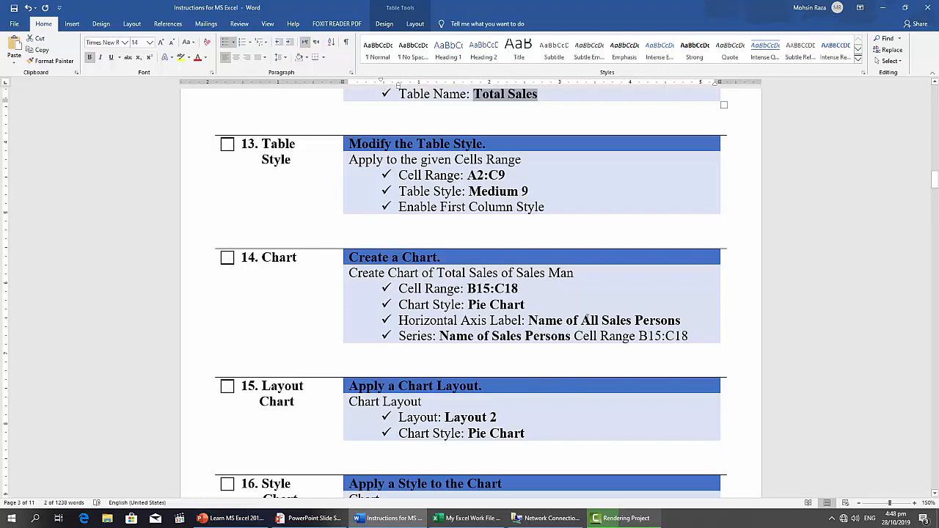
pyautogui.click(438, 519)
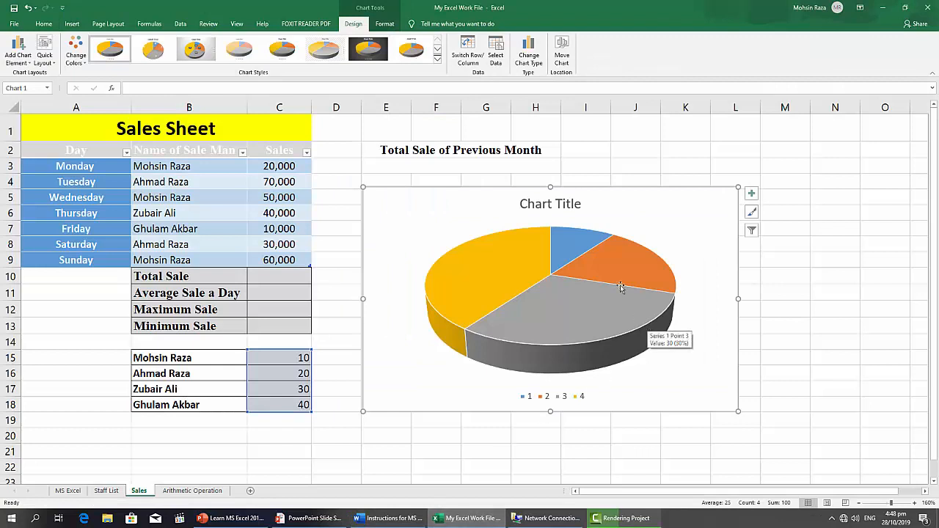
# Step: Open the pie chart's data source settings and recheck the series and axis label requirements in the Word instructions
pyautogui.click(495, 59)
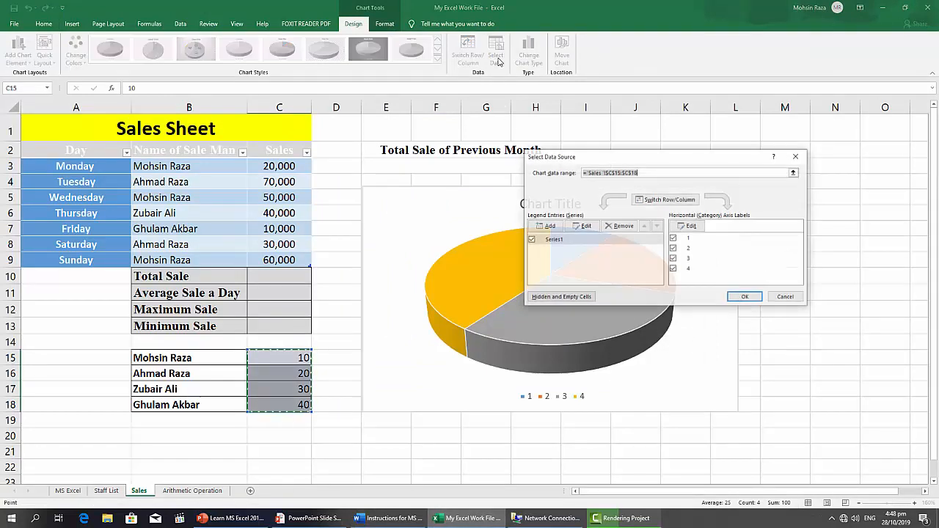
pyautogui.click(544, 227)
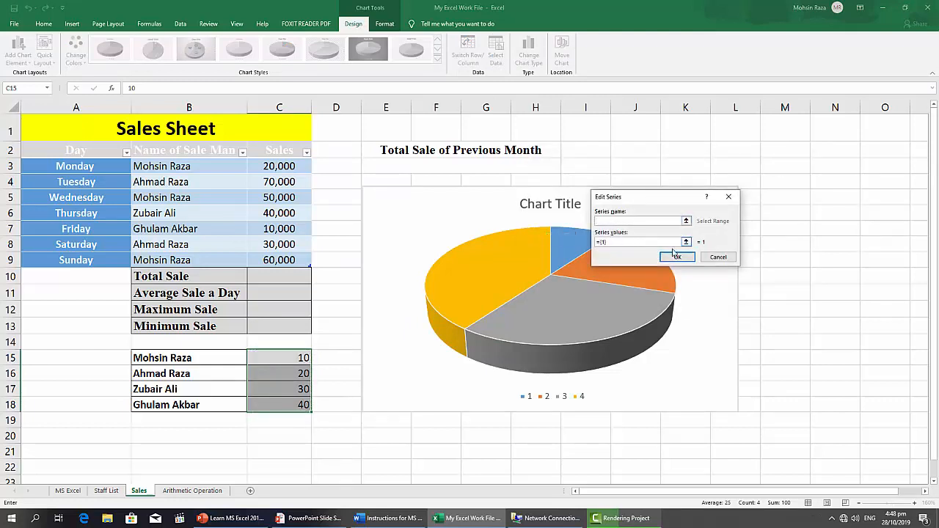
pyautogui.click(709, 258)
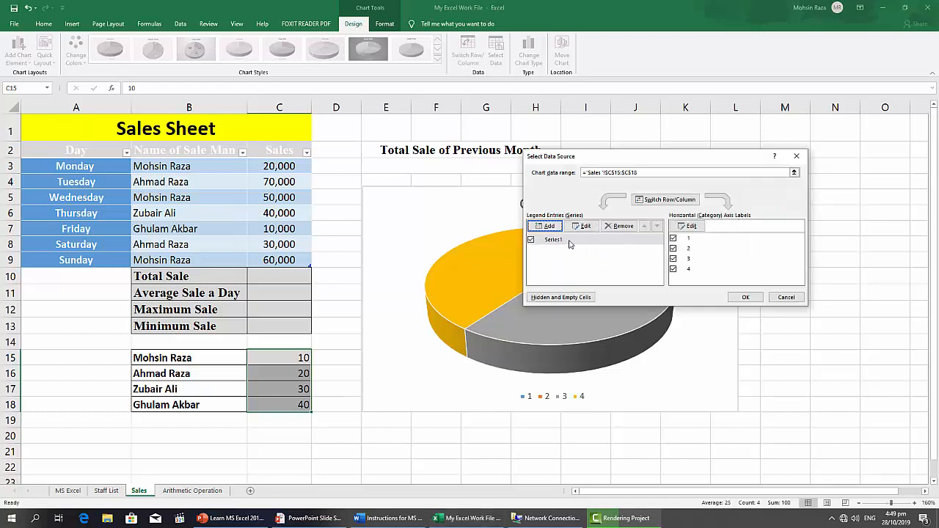
pyautogui.click(413, 519)
pyautogui.scroll(-1, 487, 391)
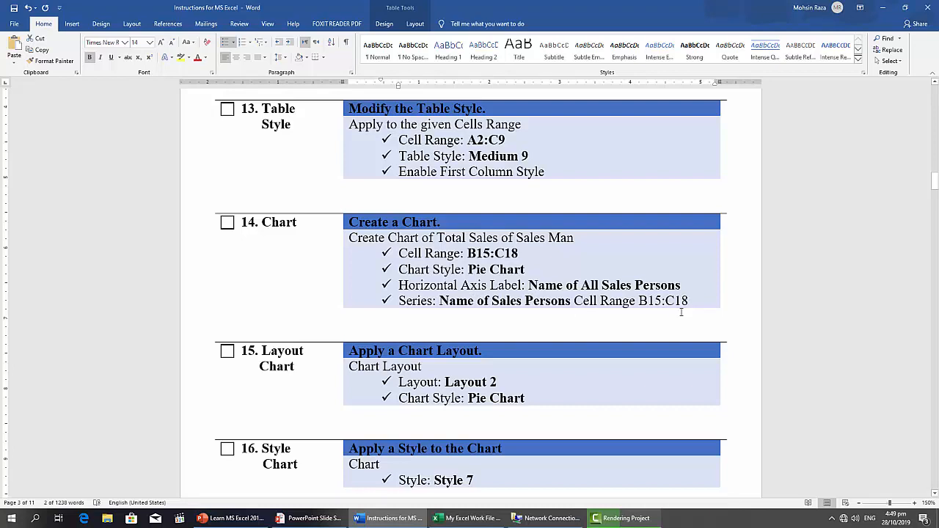
pyautogui.click(448, 523)
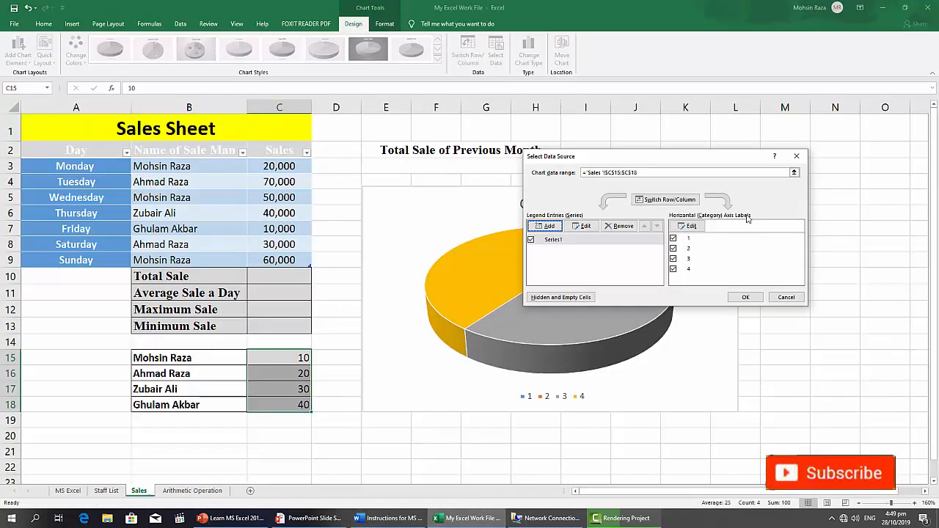
# Step: Add a second series to the pie chart with its values taken from B15:B18
pyautogui.click(547, 226)
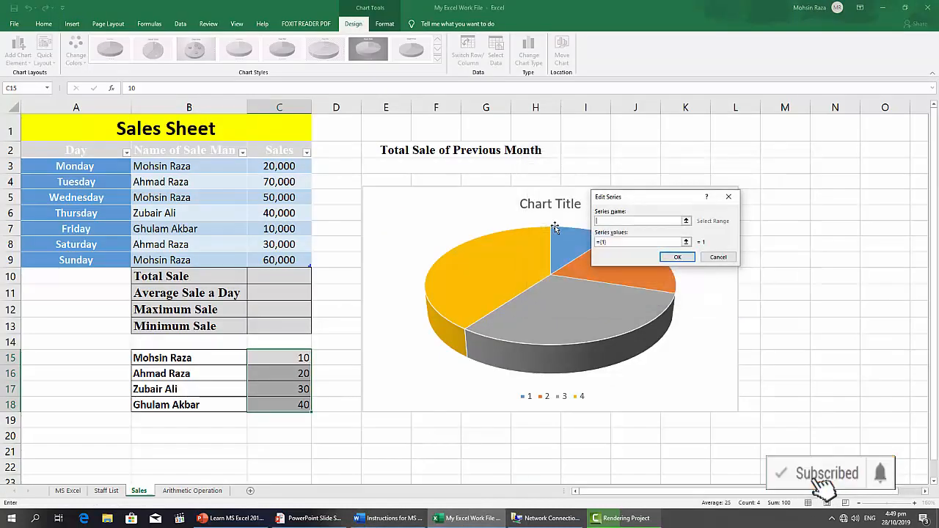
pyautogui.click(686, 242)
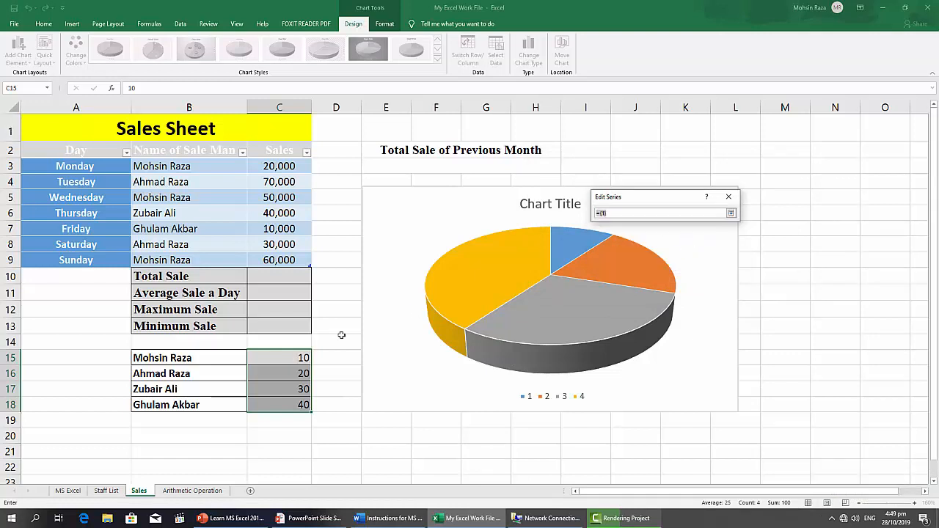
pyautogui.moveTo(225, 358); pyautogui.dragTo(228, 404)
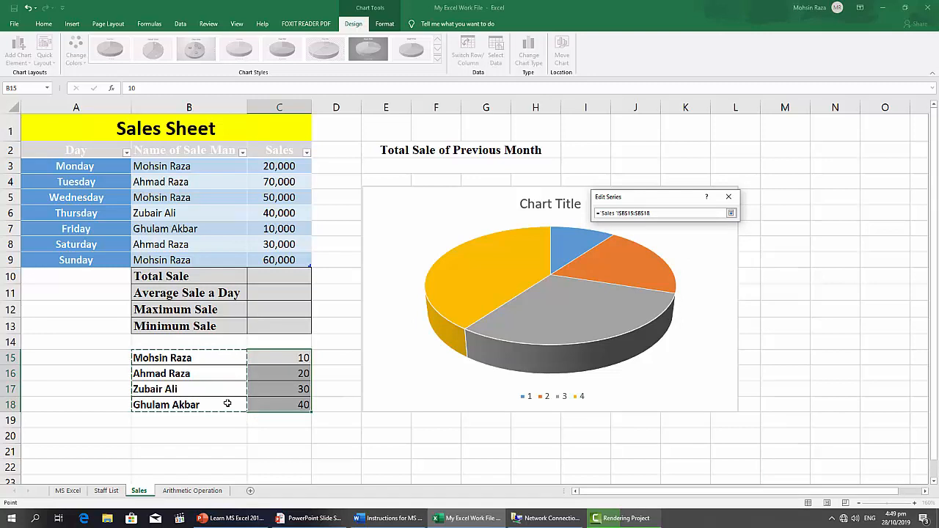
pyautogui.click(731, 214)
pyautogui.click(687, 260)
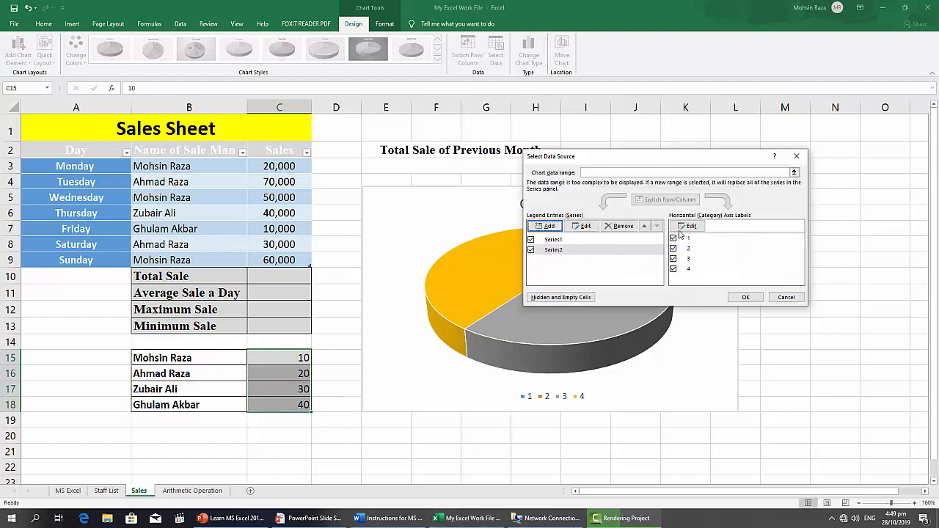
# Step: Set the horizontal axis label range of the two-series pie chart to C15:C18
pyautogui.click(689, 227)
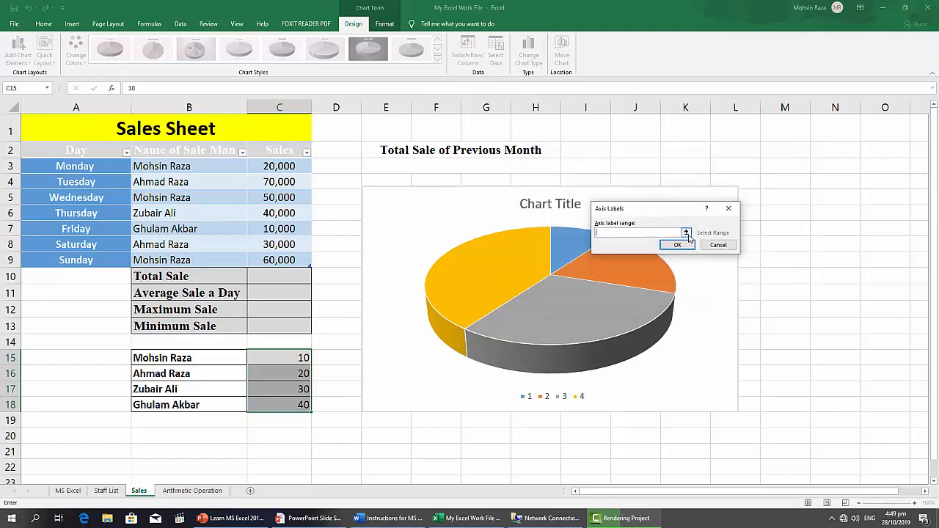
pyautogui.click(686, 233)
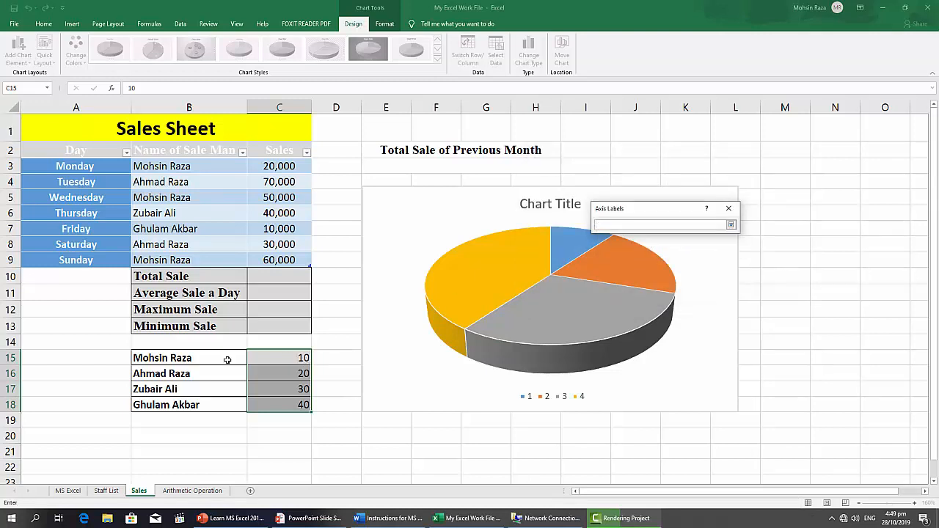
pyautogui.moveTo(256, 358); pyautogui.dragTo(271, 405)
pyautogui.click(730, 224)
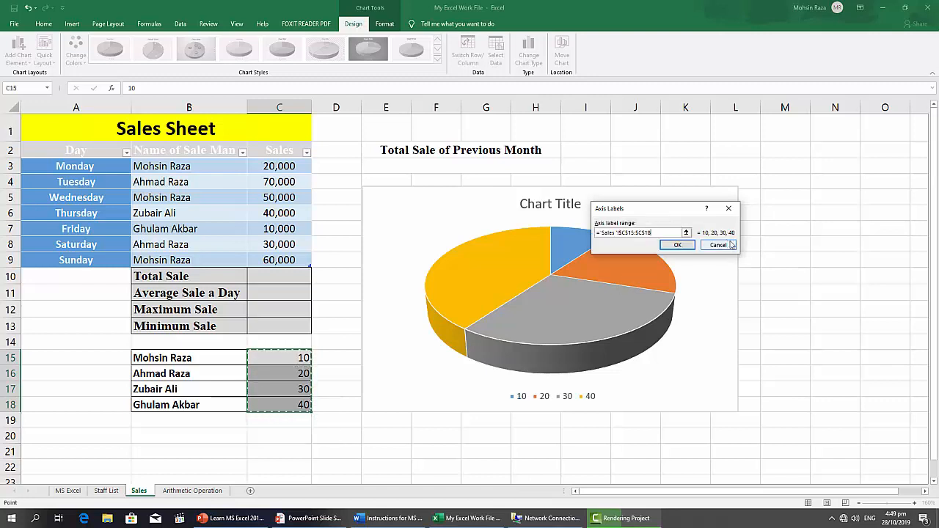
pyautogui.click(681, 245)
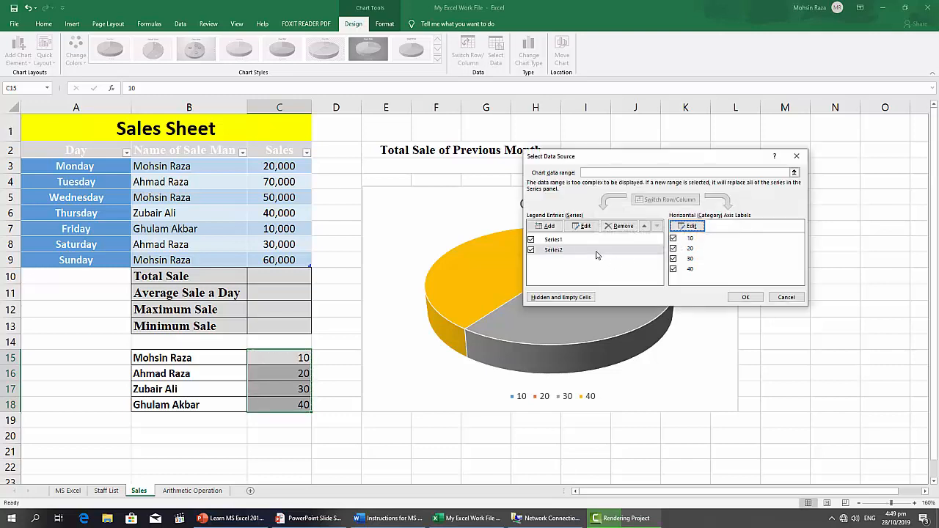
# Step: Remove both series from the pie chart's data source
pyautogui.click(557, 242)
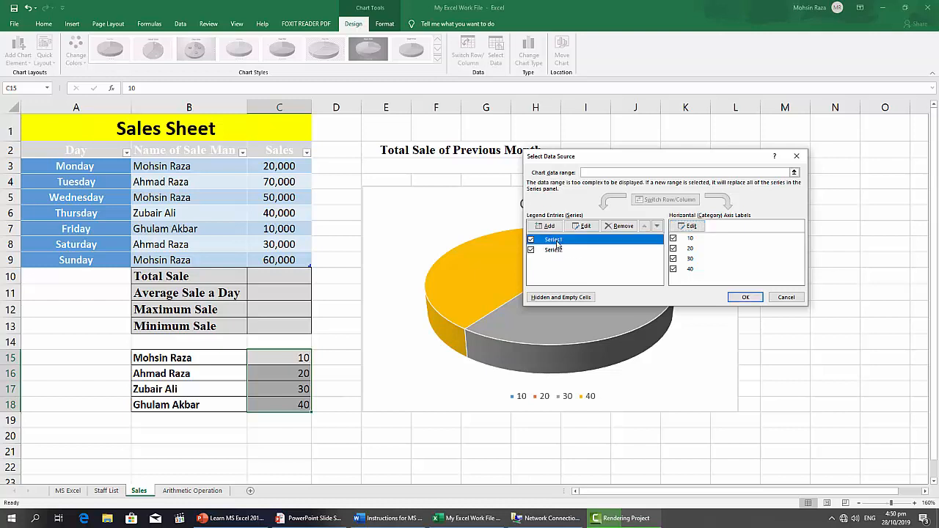
pyautogui.click(620, 225)
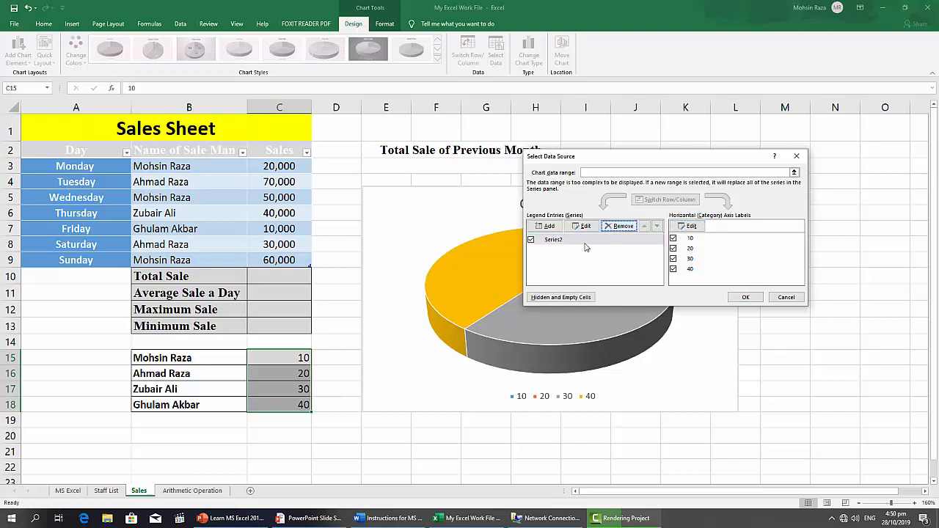
pyautogui.click(624, 225)
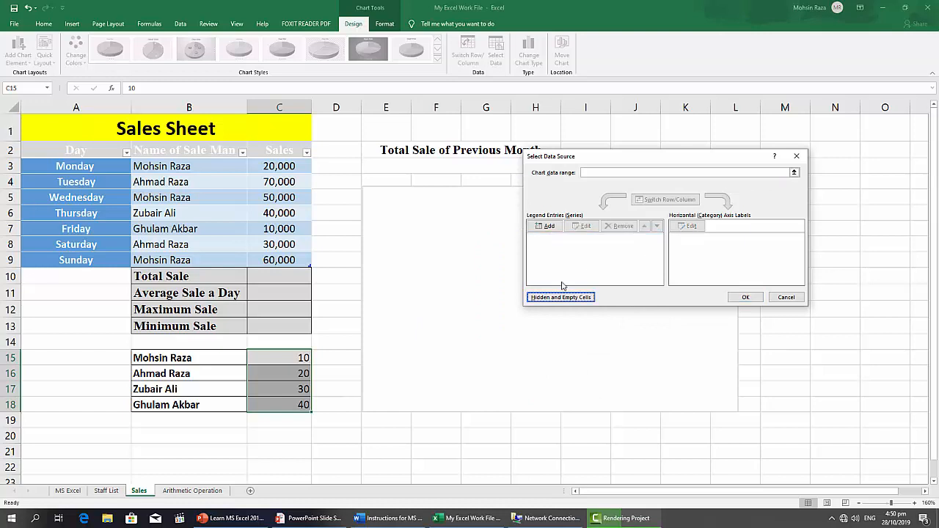
# Step: Add a new series to the empty chart with its series name taken from B15:B18
pyautogui.click(546, 226)
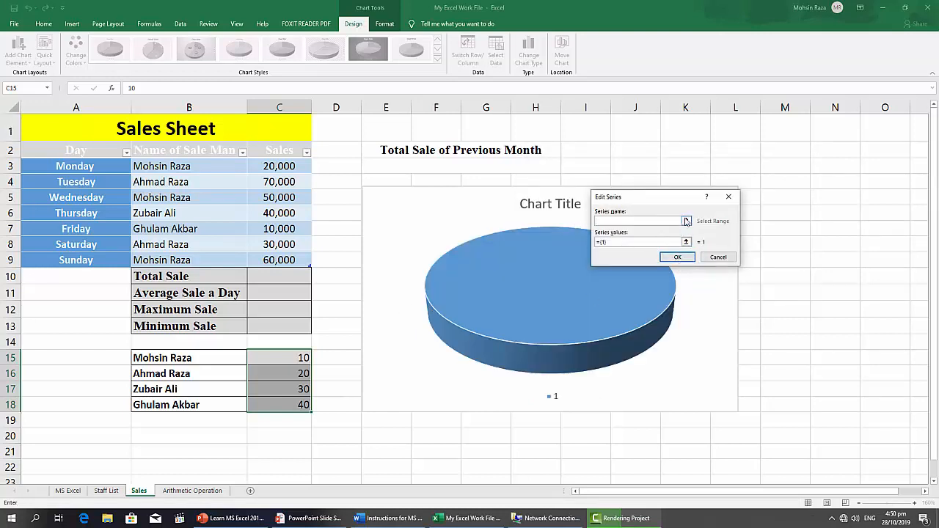
pyautogui.click(685, 221)
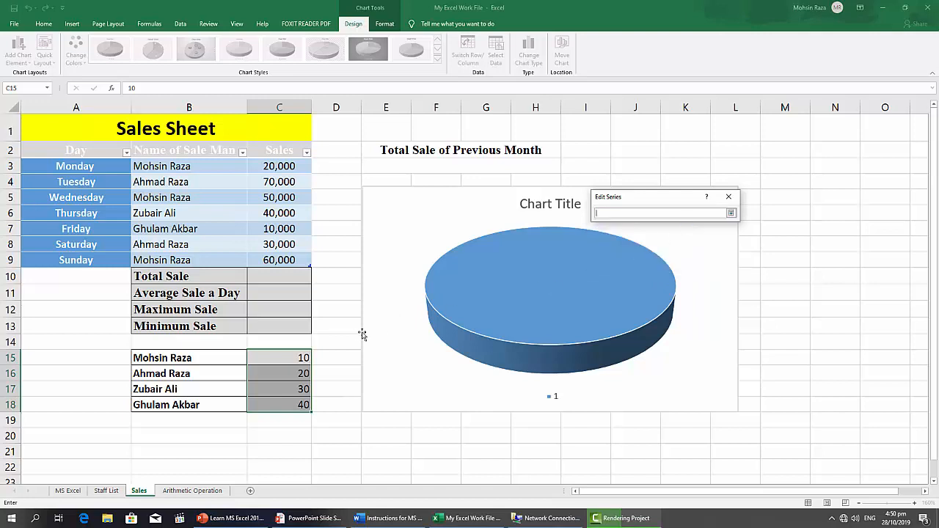
pyautogui.moveTo(221, 355); pyautogui.dragTo(231, 405)
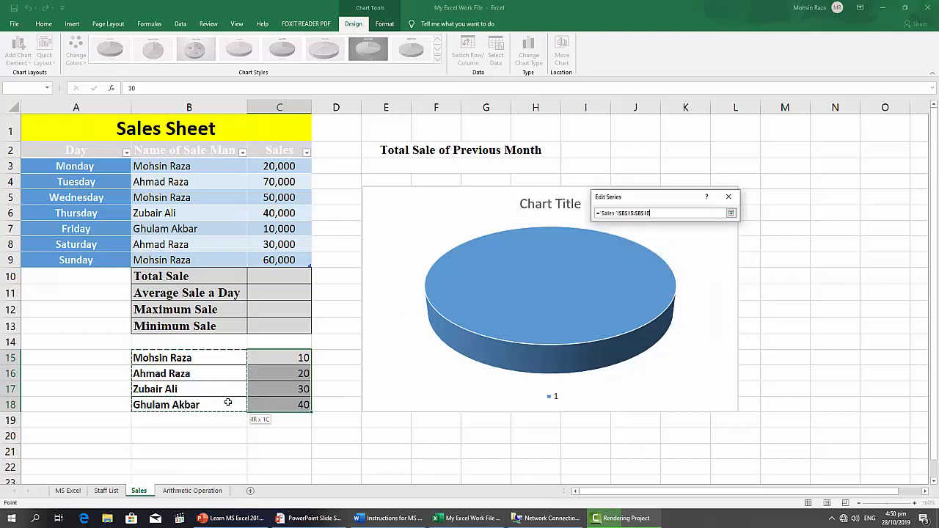
pyautogui.click(731, 213)
pyautogui.click(688, 259)
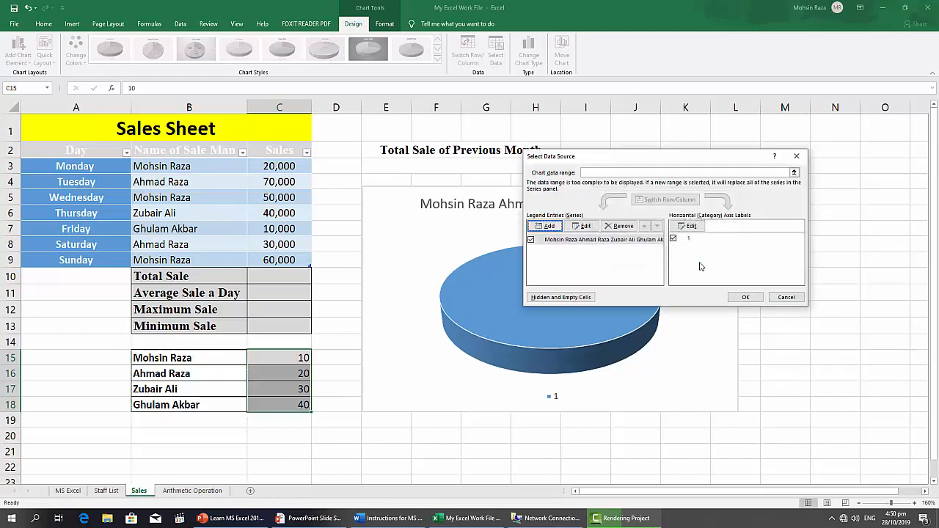
# Step: Use C15:C18 as the horizontal axis label range for the newly added series
pyautogui.click(690, 228)
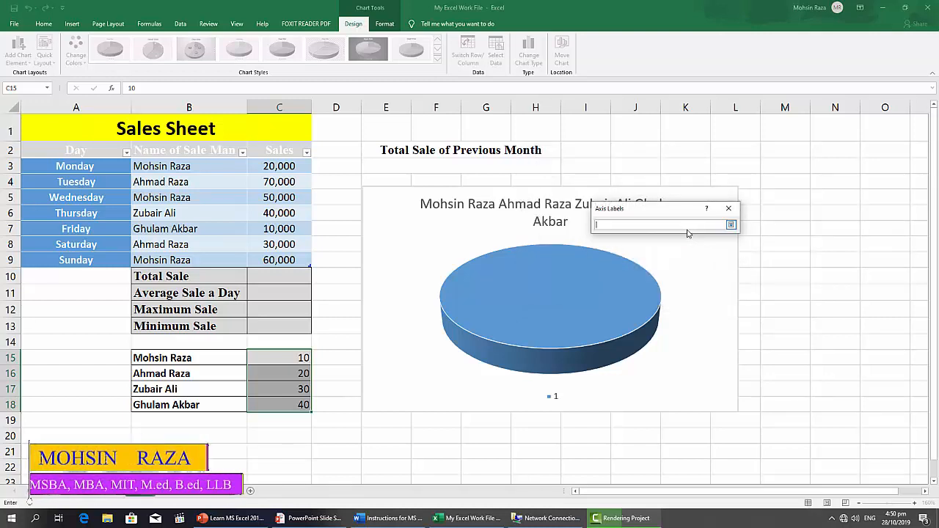
pyautogui.moveTo(294, 355); pyautogui.dragTo(292, 410)
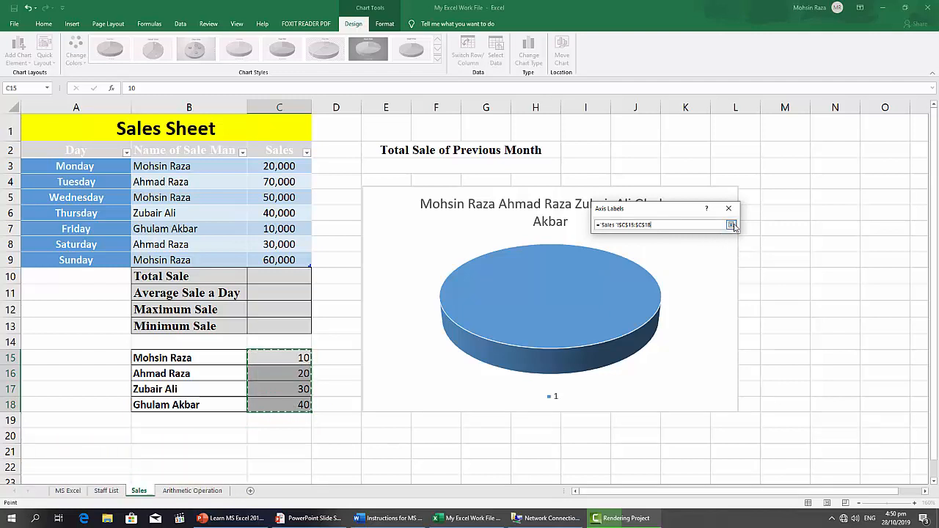
pyautogui.click(732, 226)
pyautogui.click(685, 247)
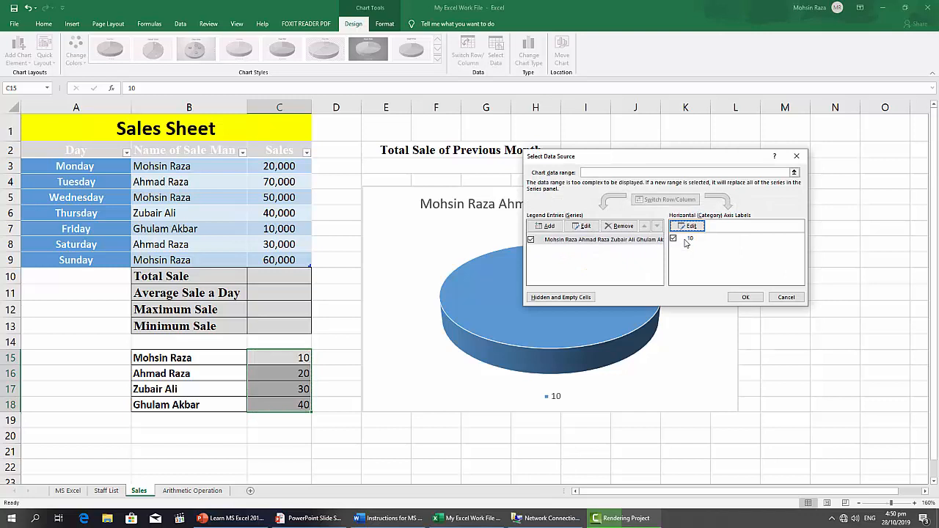
pyautogui.click(688, 226)
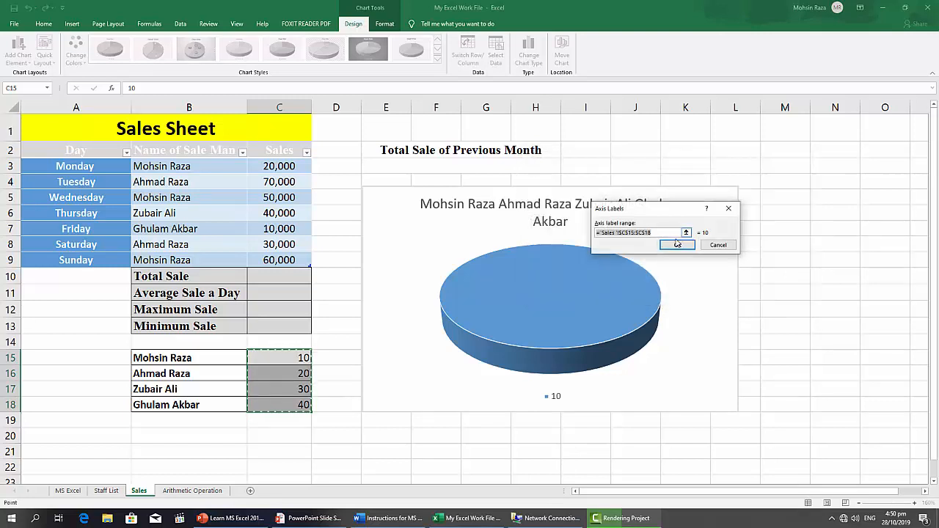
pyautogui.click(685, 232)
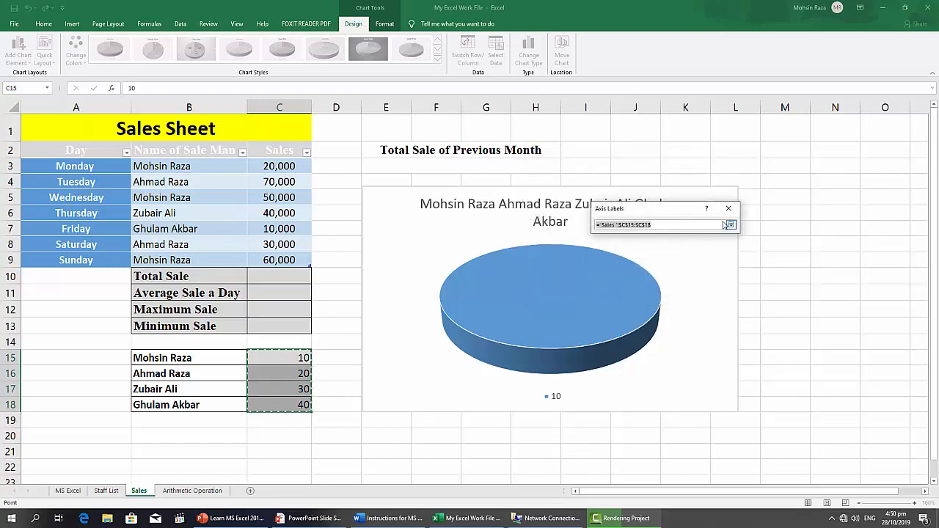
pyautogui.click(730, 225)
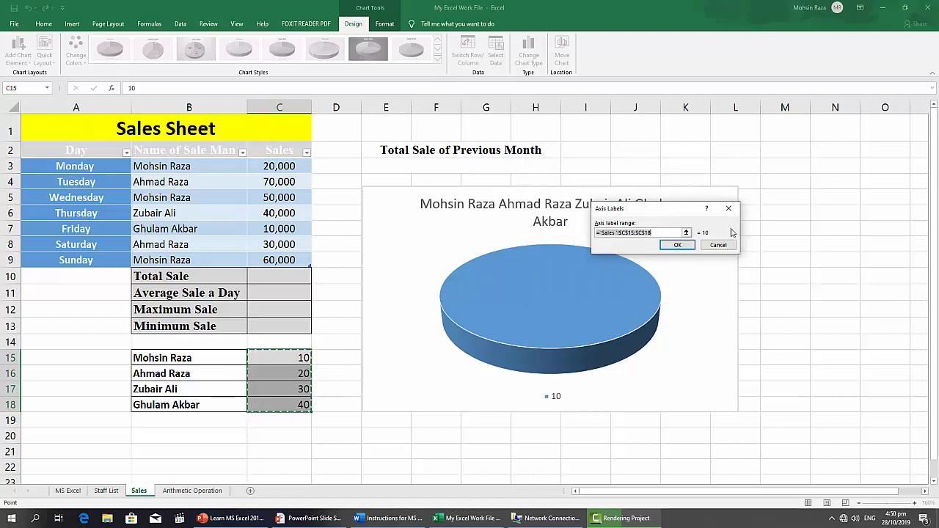
pyautogui.click(686, 233)
pyautogui.click(731, 225)
pyautogui.click(679, 253)
# Step: Remove the pie chart's existing series and add a new one with series values from C15:C18
pyautogui.click(626, 241)
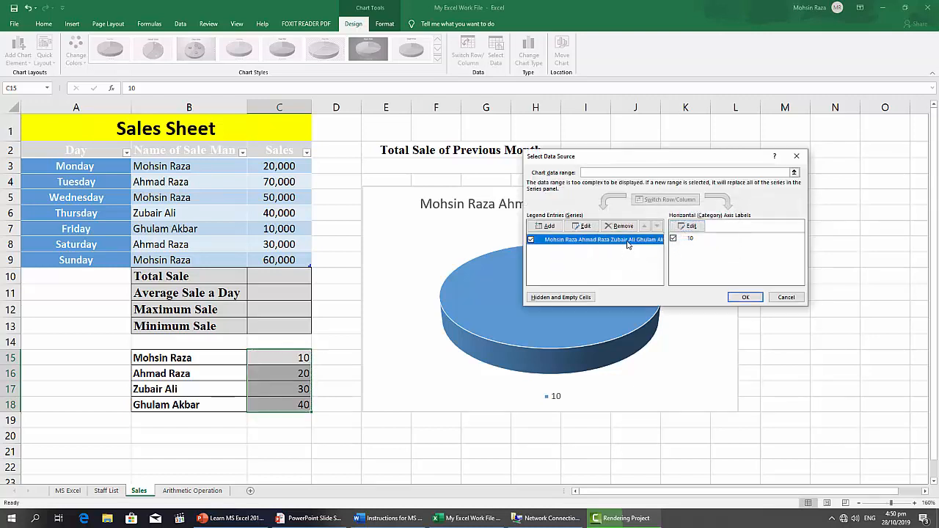
pyautogui.click(623, 226)
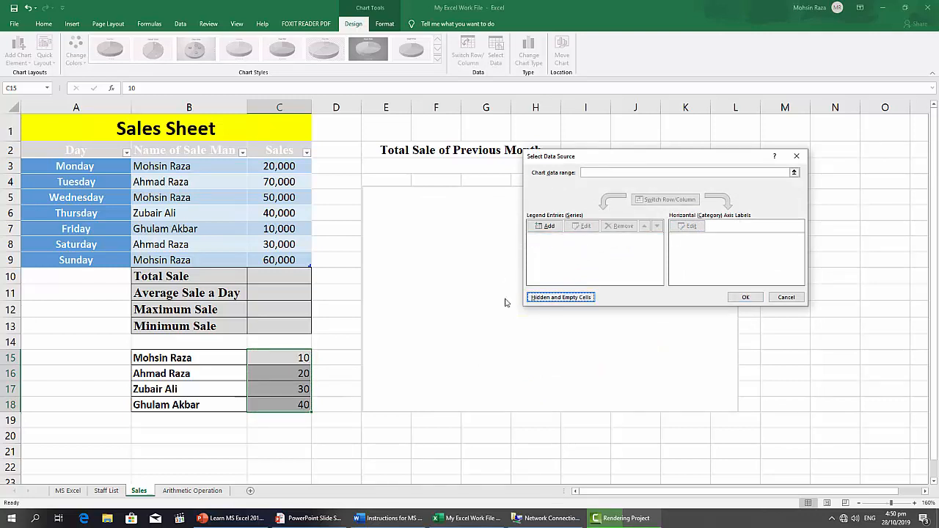
pyautogui.click(547, 225)
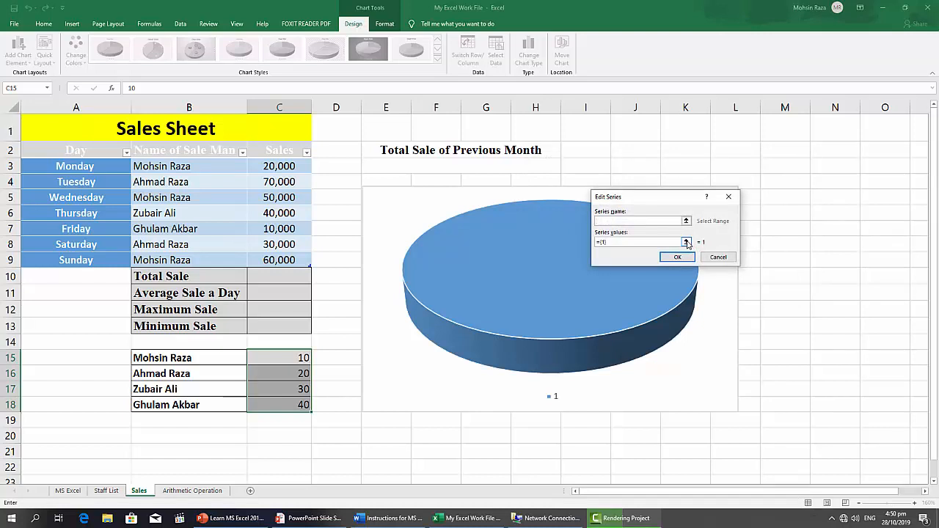
pyautogui.click(686, 242)
pyautogui.moveTo(277, 358); pyautogui.dragTo(278, 409)
pyautogui.click(731, 213)
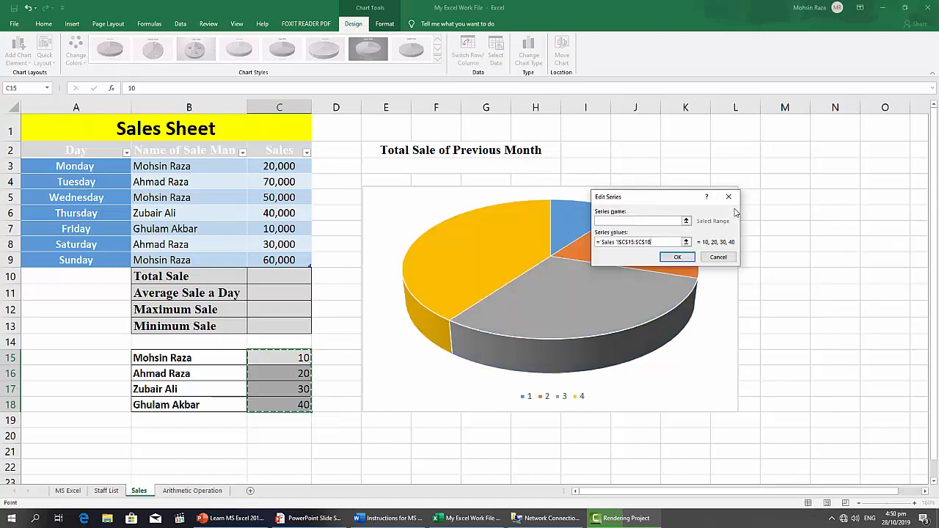
# Step: Take the new series' name from B15:B18 and confirm the series
pyautogui.click(686, 220)
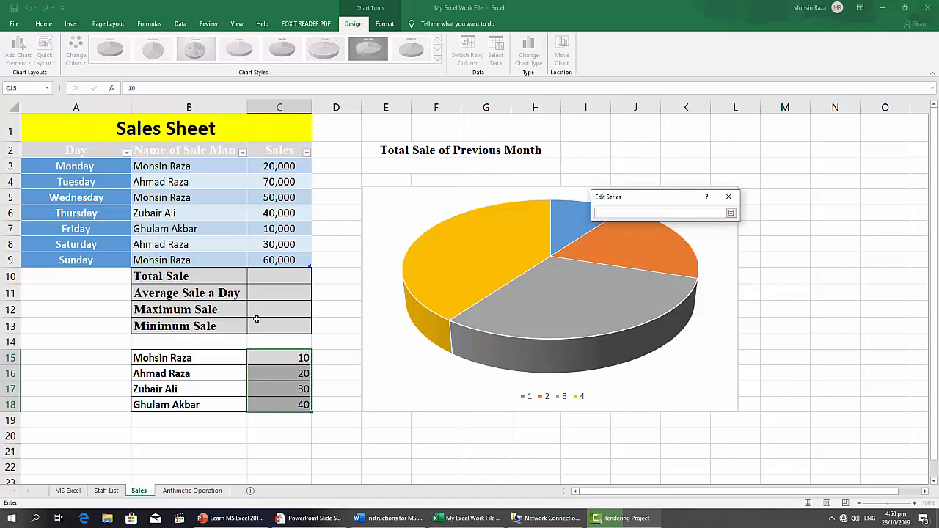
pyautogui.moveTo(209, 357); pyautogui.dragTo(220, 405)
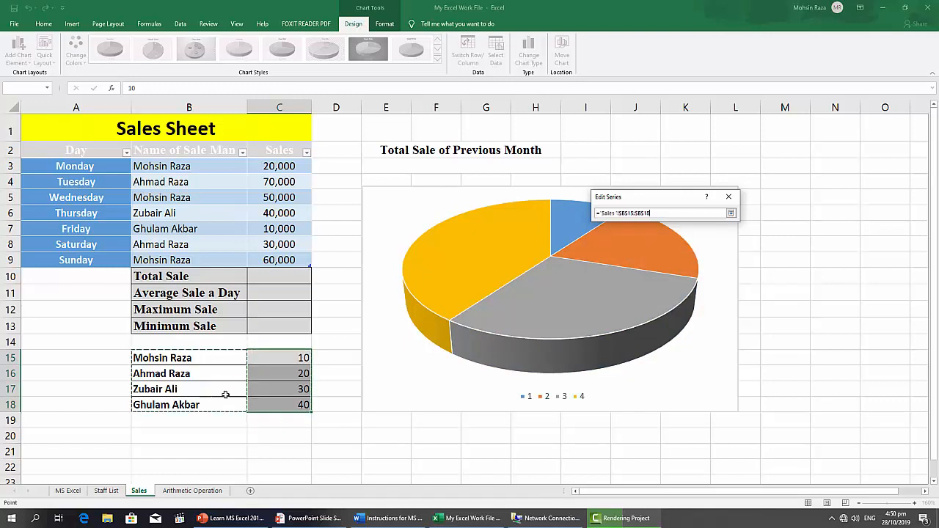
pyautogui.click(730, 213)
pyautogui.click(677, 256)
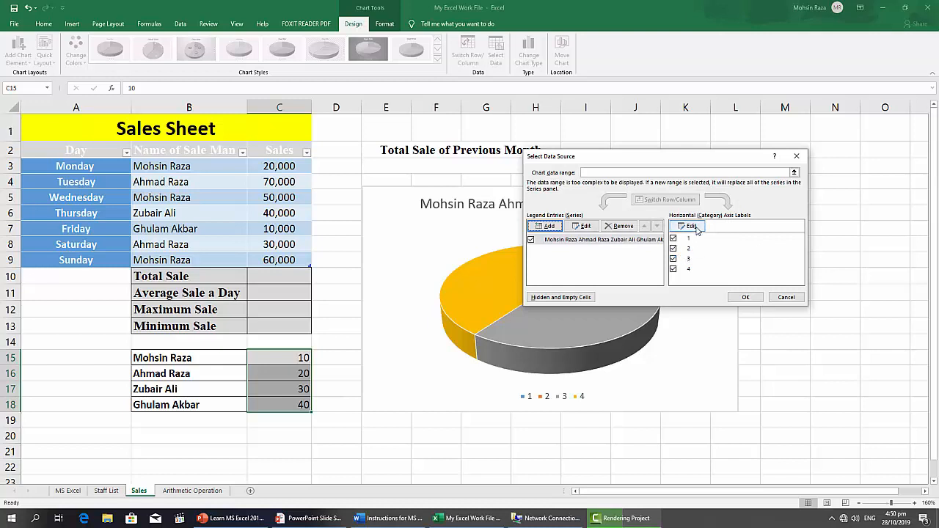
# Step: Set the horizontal axis label range to B15:B18 and apply the data source changes to the pie chart
pyautogui.click(694, 227)
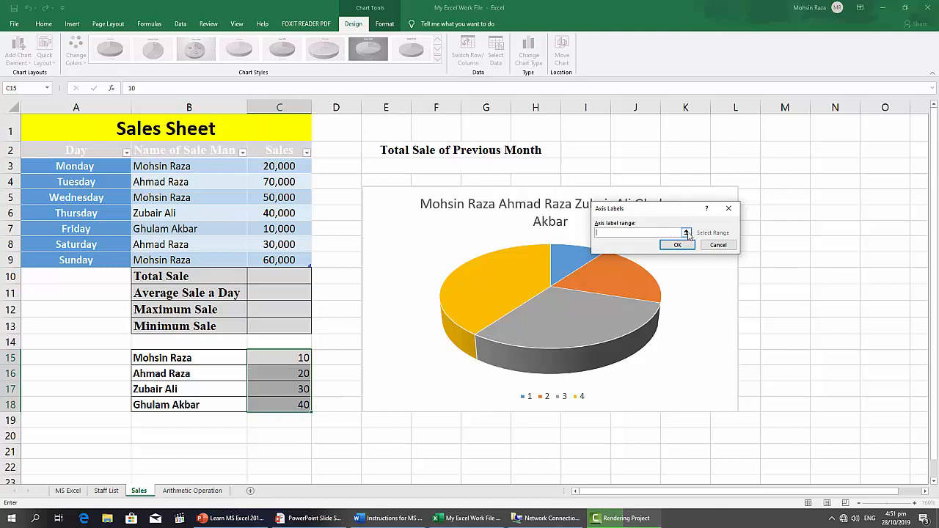
pyautogui.click(688, 233)
pyautogui.moveTo(209, 359); pyautogui.dragTo(247, 405)
pyautogui.click(731, 224)
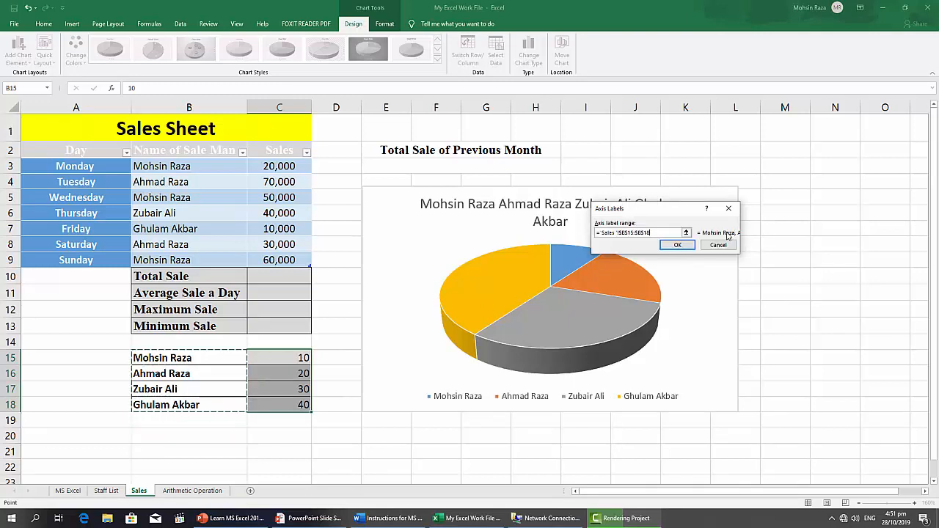
pyautogui.click(677, 245)
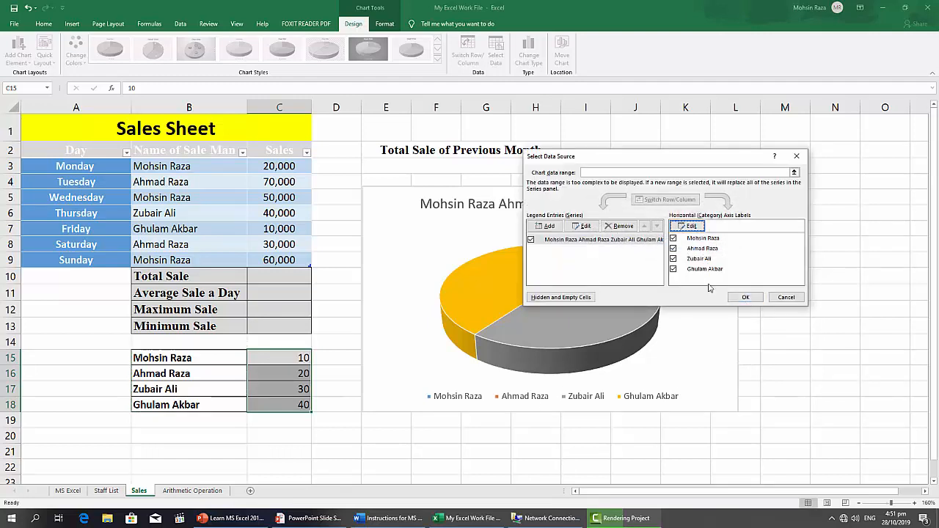
pyautogui.click(741, 297)
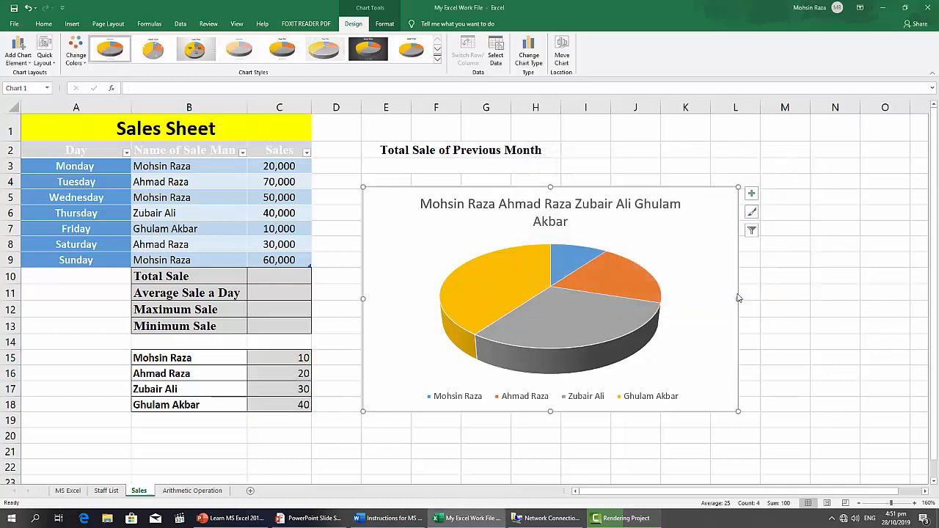
# Step: Check exercise 15 in the Word instructions and apply quick Layout 2 to the pie chart in Excel
pyautogui.click(389, 517)
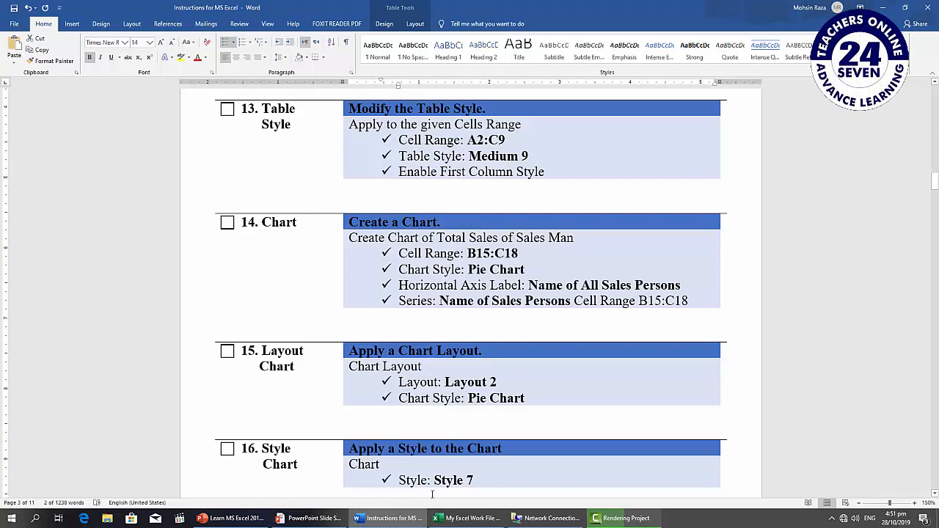
pyautogui.click(469, 518)
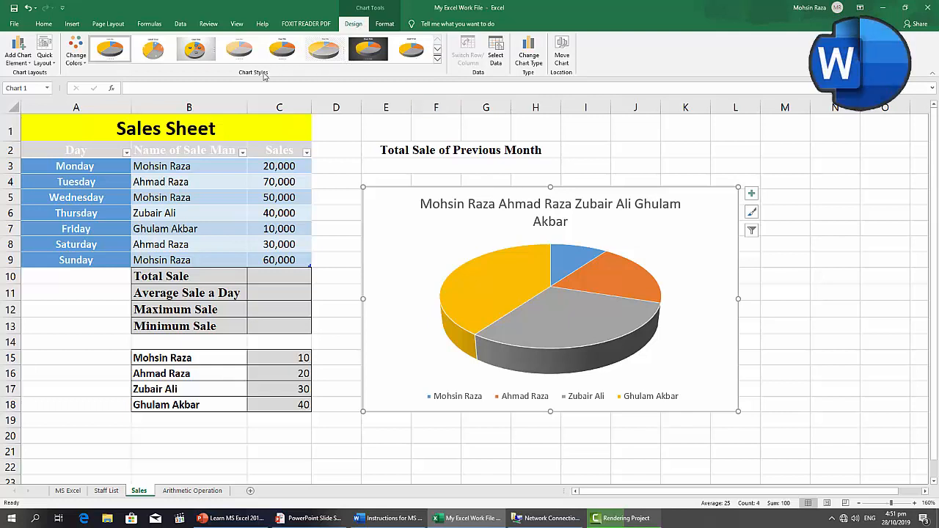
pyautogui.click(56, 65)
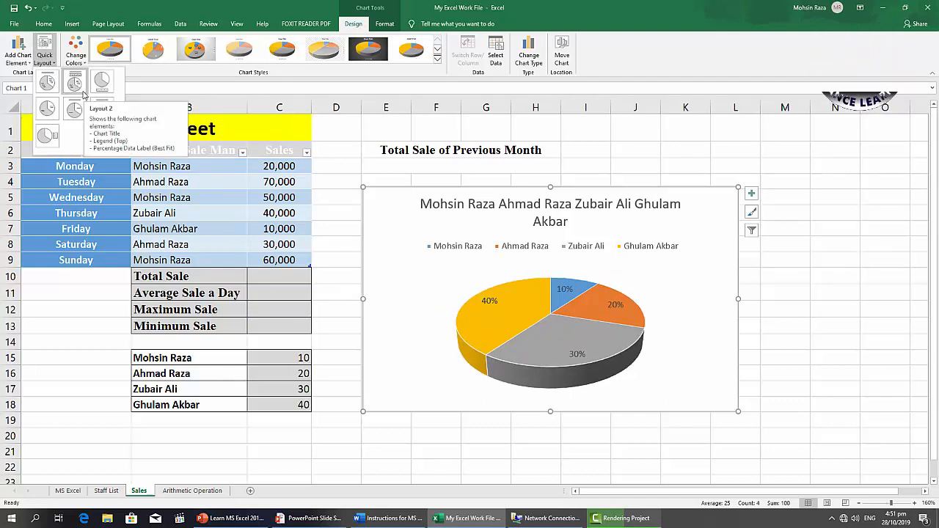
pyautogui.click(83, 93)
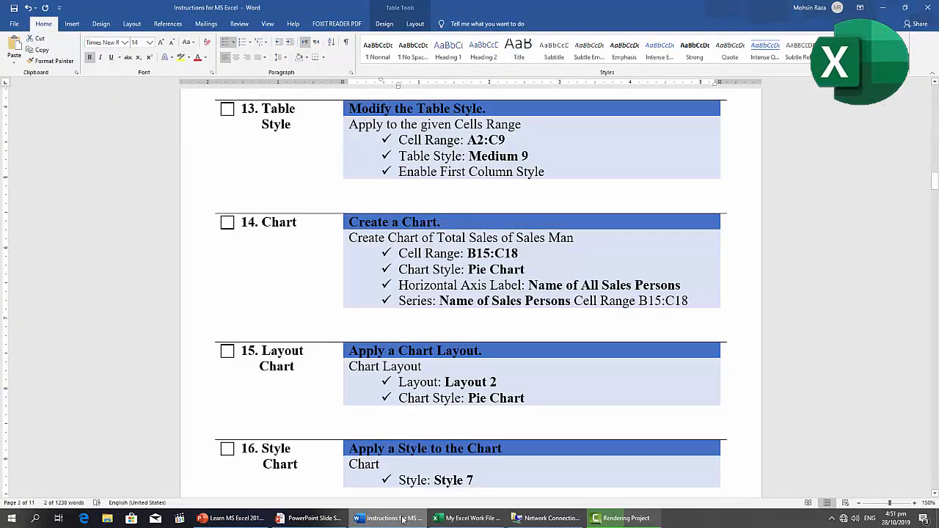
# Step: Check exercise 16 in the Word instructions, apply chart Style 7 to the pie chart in Excel, and deselect the chart
pyautogui.click(389, 518)
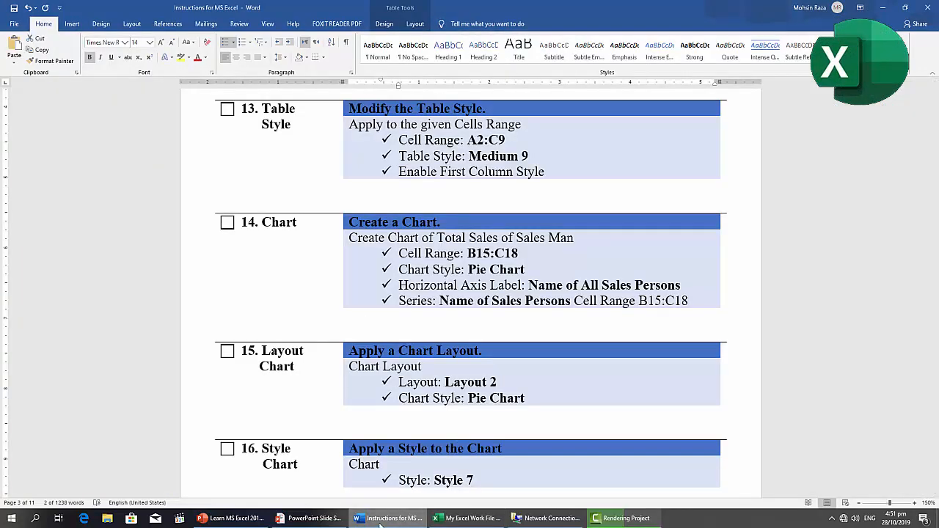
pyautogui.click(386, 521)
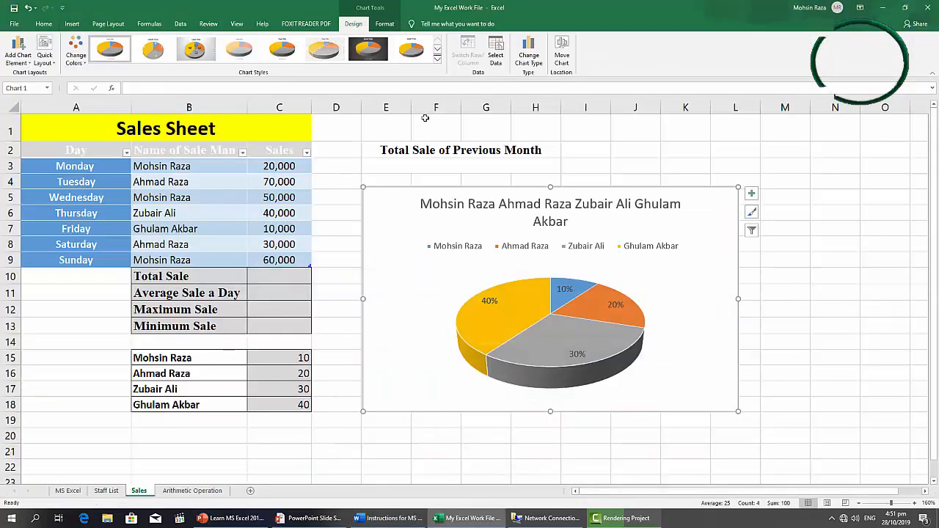
pyautogui.click(438, 58)
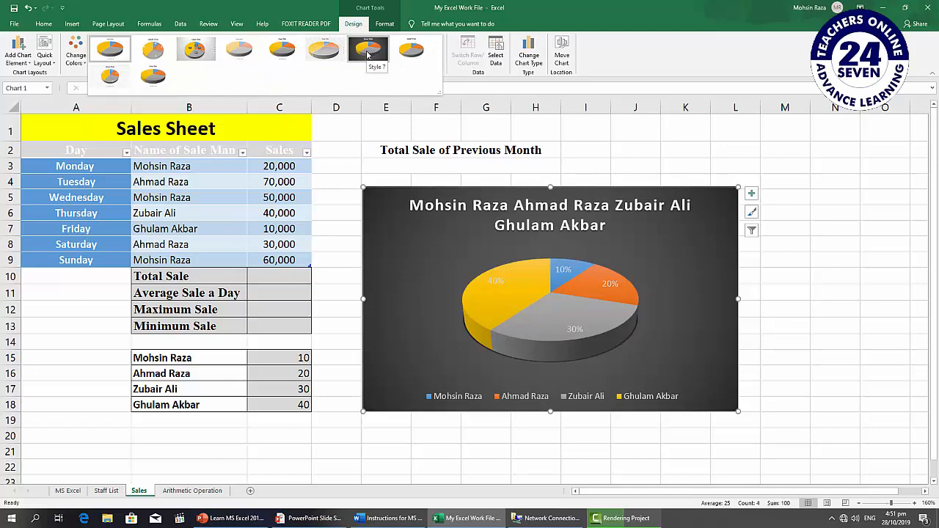
pyautogui.click(393, 518)
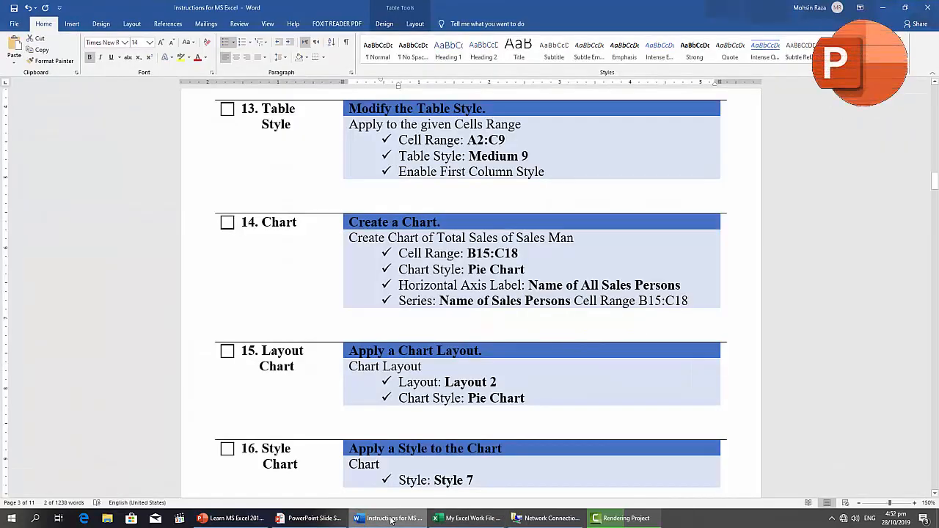
pyautogui.click(391, 517)
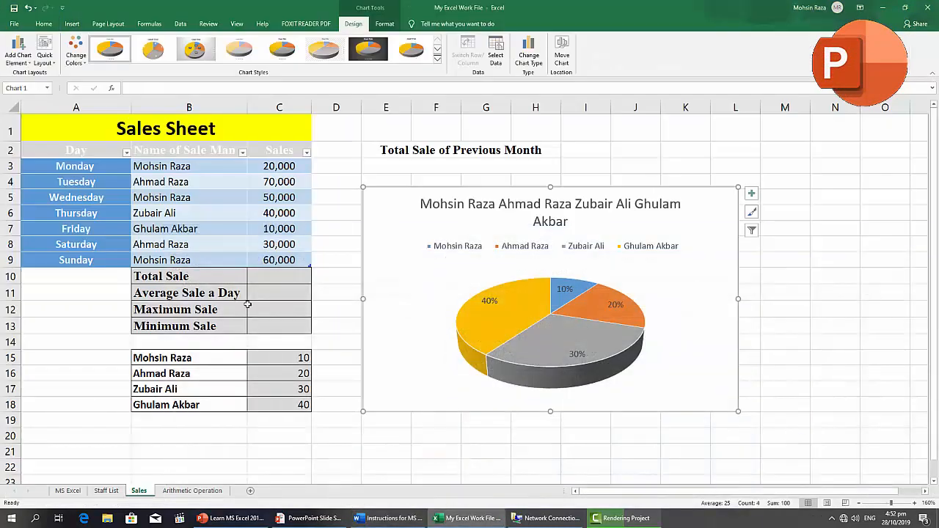
pyautogui.click(380, 518)
pyautogui.scroll(-5, 326, 275)
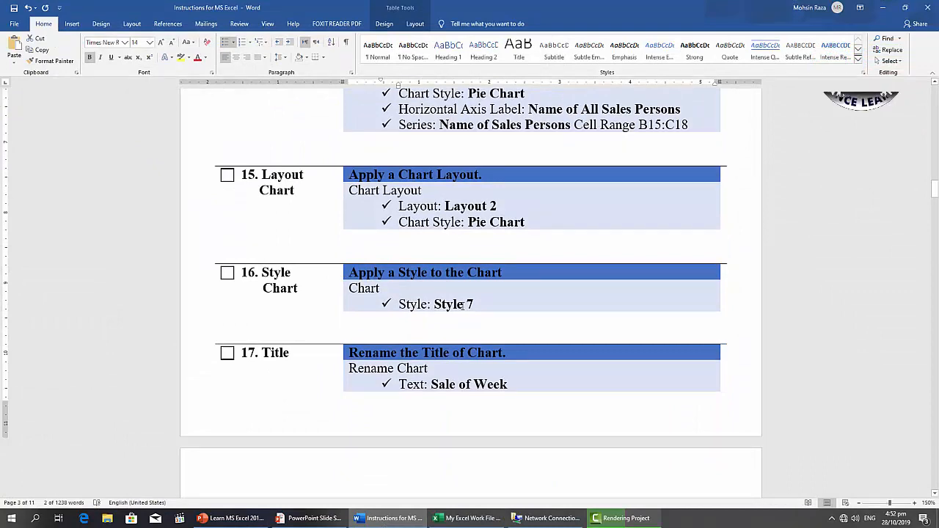
pyautogui.click(402, 522)
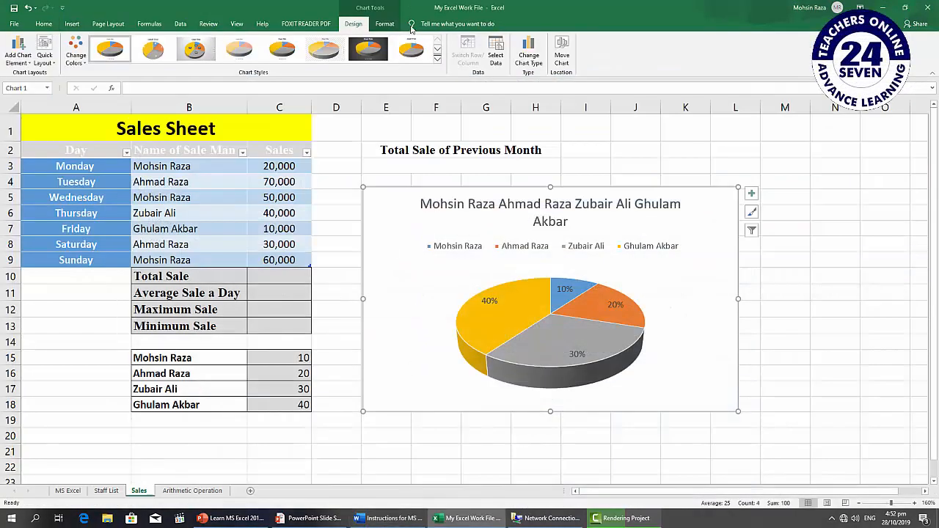
pyautogui.click(444, 68)
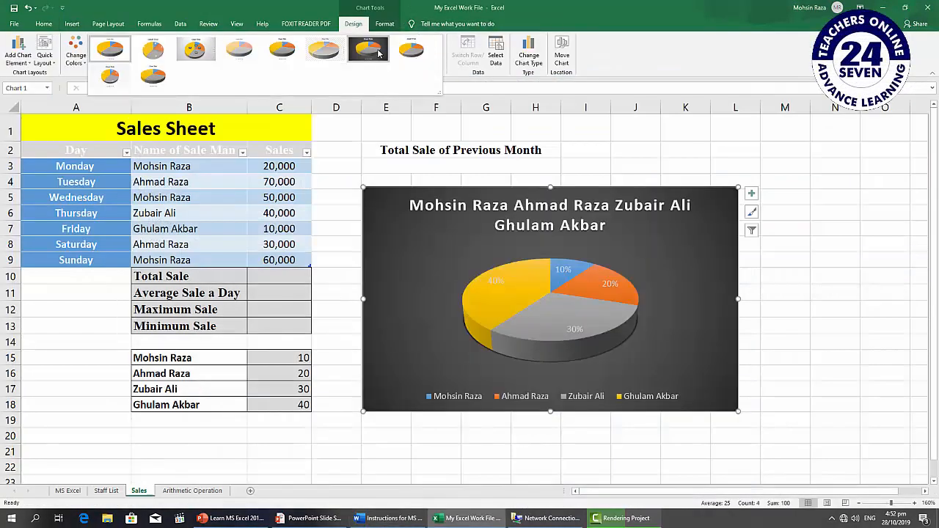
pyautogui.click(378, 52)
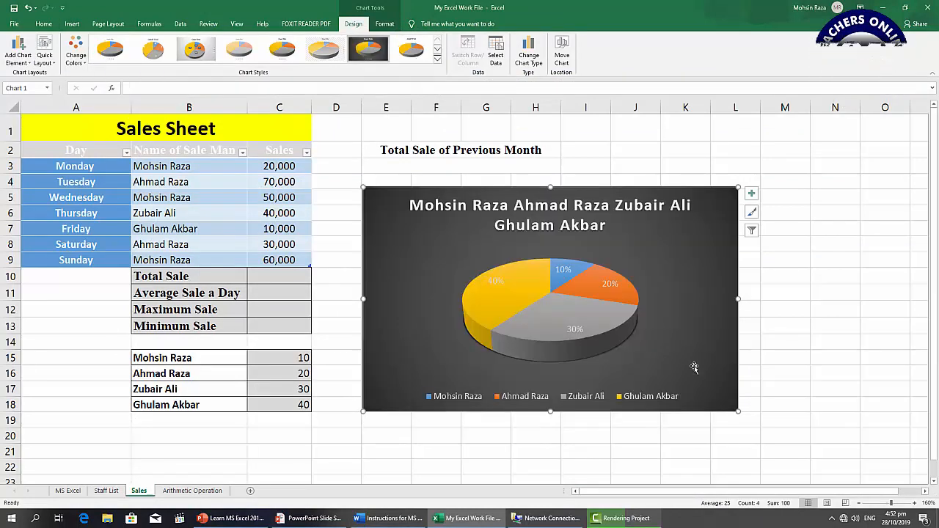
pyautogui.click(741, 465)
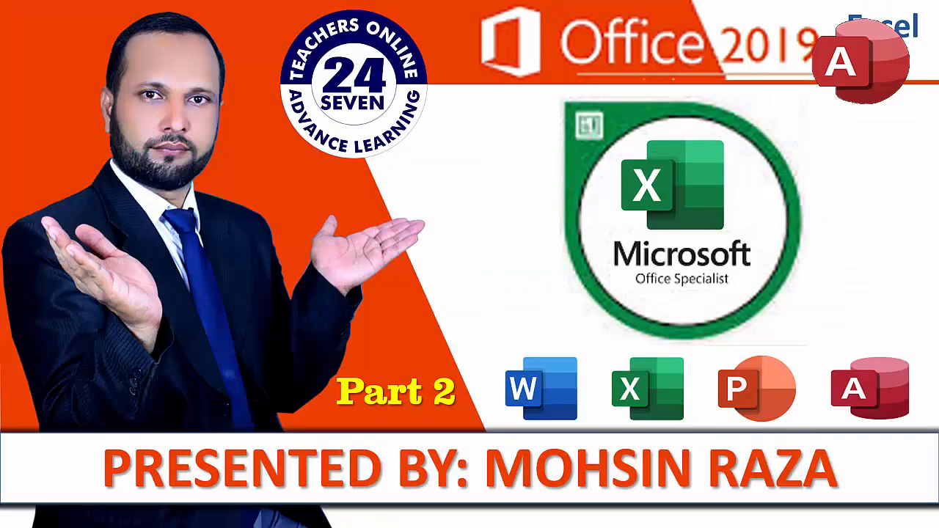
# Step: Check exercise 17 in the Word instructions and replace the pie chart's title in Excel with "Sale of This Week"
pyautogui.press('super')
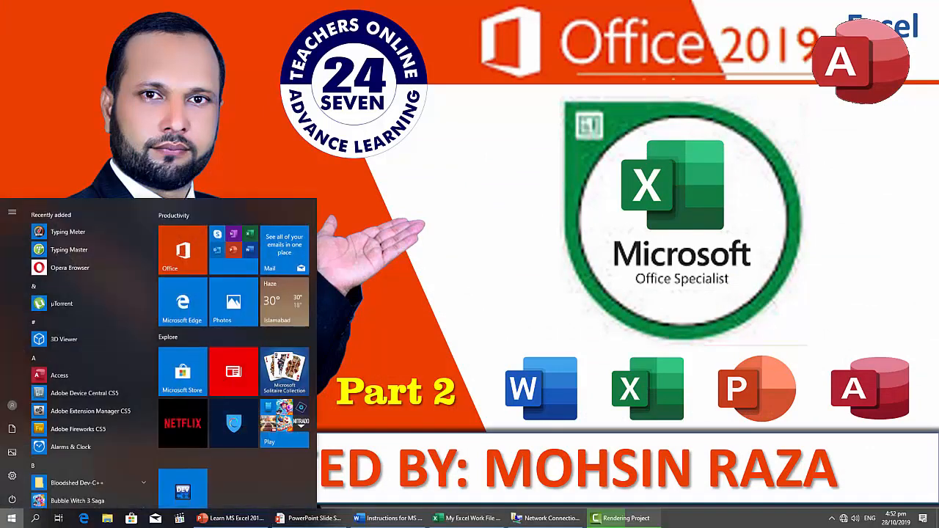
pyautogui.click(372, 517)
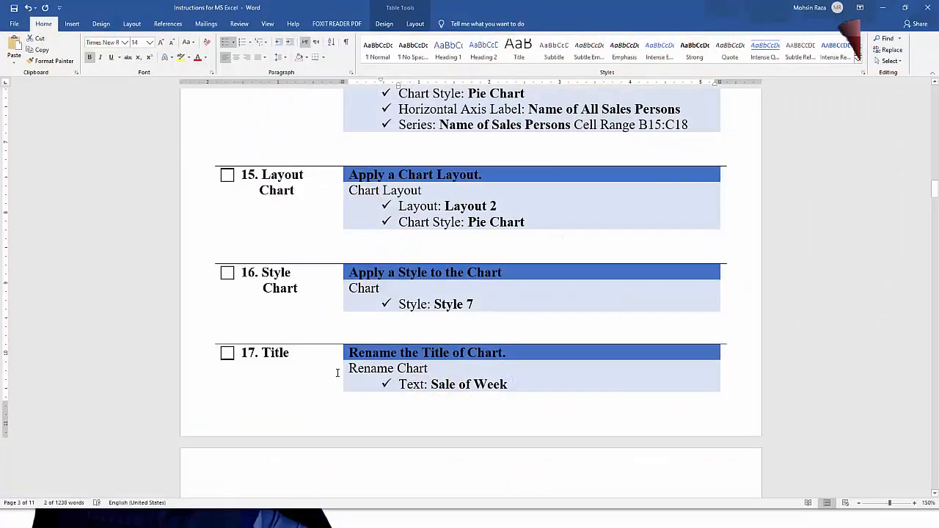
pyautogui.scroll(-2, 338, 372)
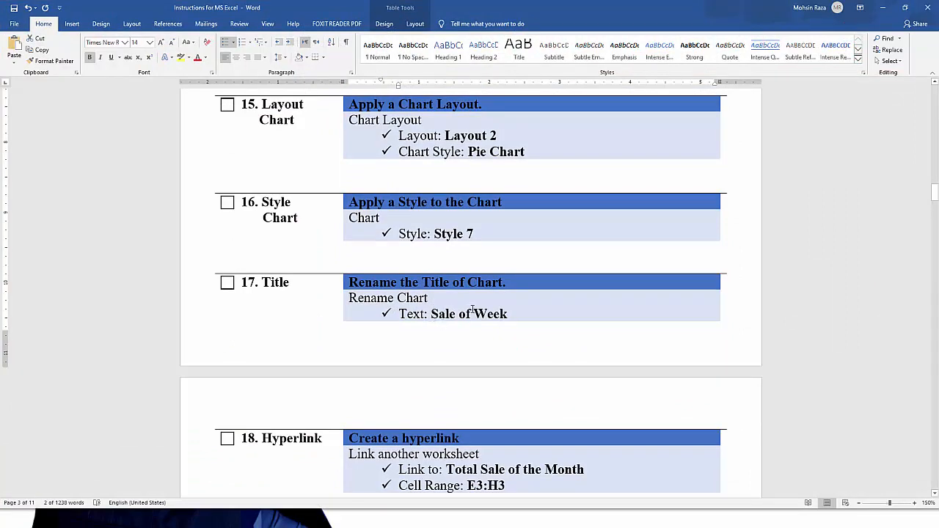
pyautogui.moveTo(471, 308); pyautogui.dragTo(430, 314)
pyautogui.click(494, 519)
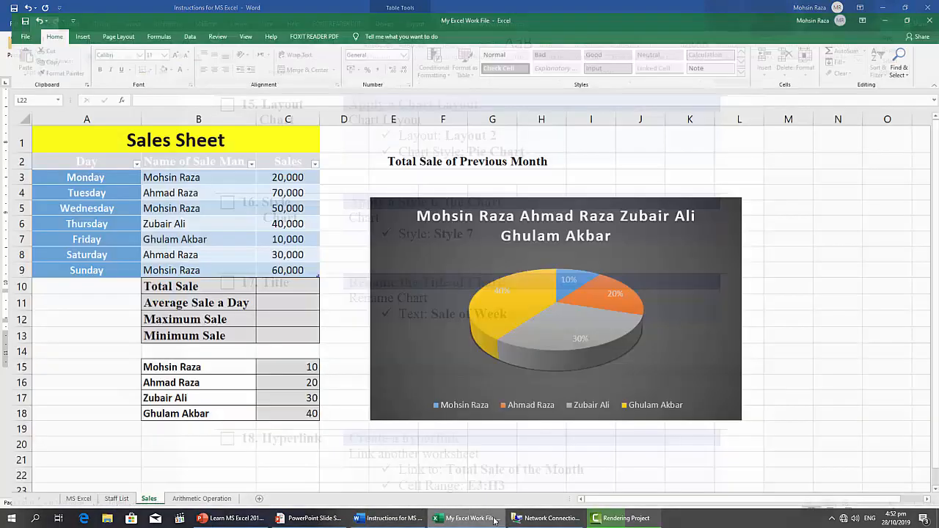
pyautogui.click(559, 230)
pyautogui.doubleClick(563, 226)
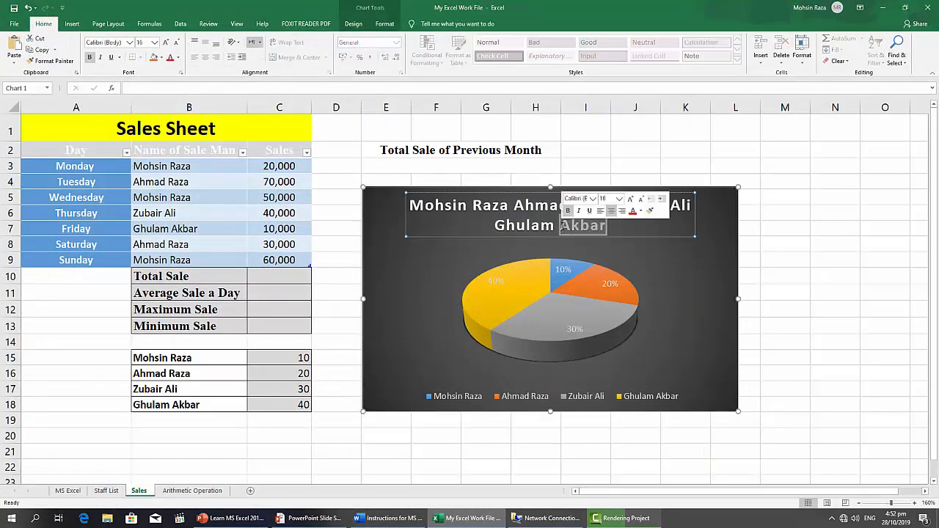
pyautogui.tripleClick(563, 228)
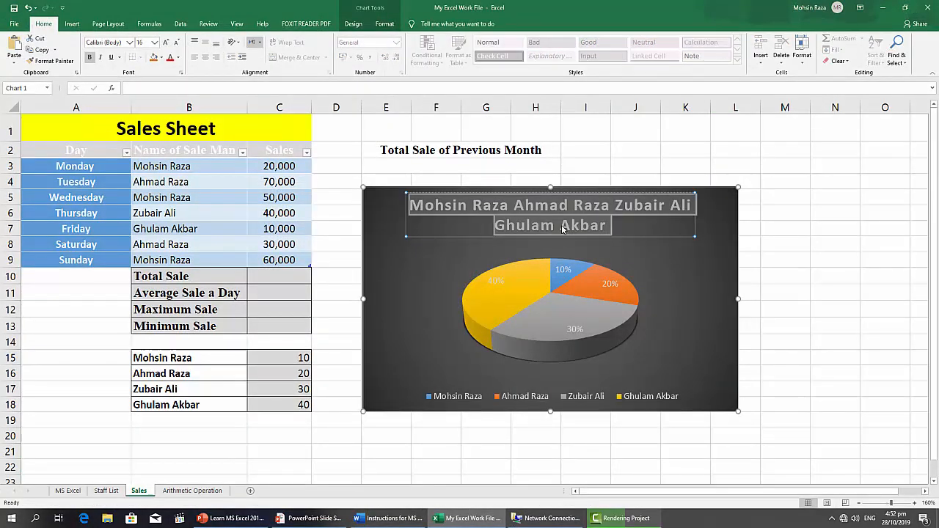
pyautogui.write('Sale of t')
pyautogui.press('BackSpace')
pyautogui.write('This Week')
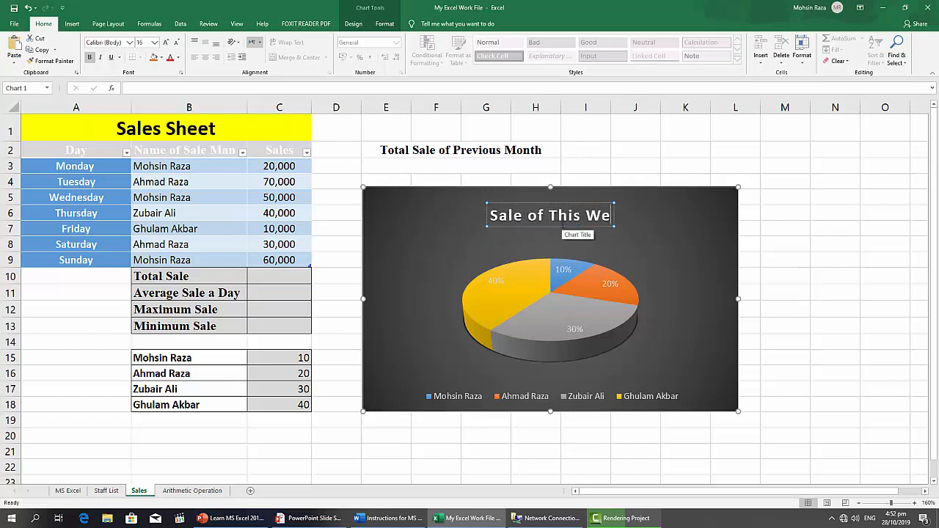
# Step: Deselect the pie chart and check exercise 18 on hyperlinks in the Word instructions
pyautogui.click(798, 317)
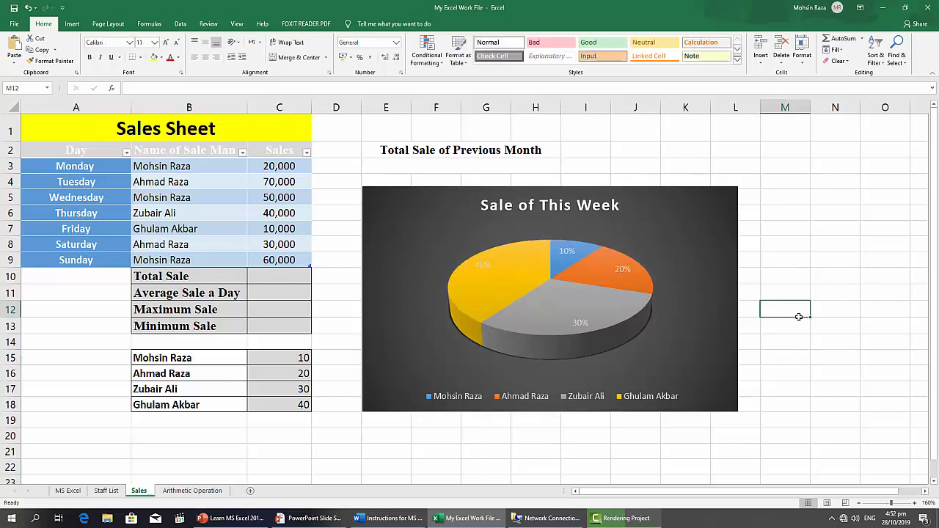
pyautogui.click(409, 520)
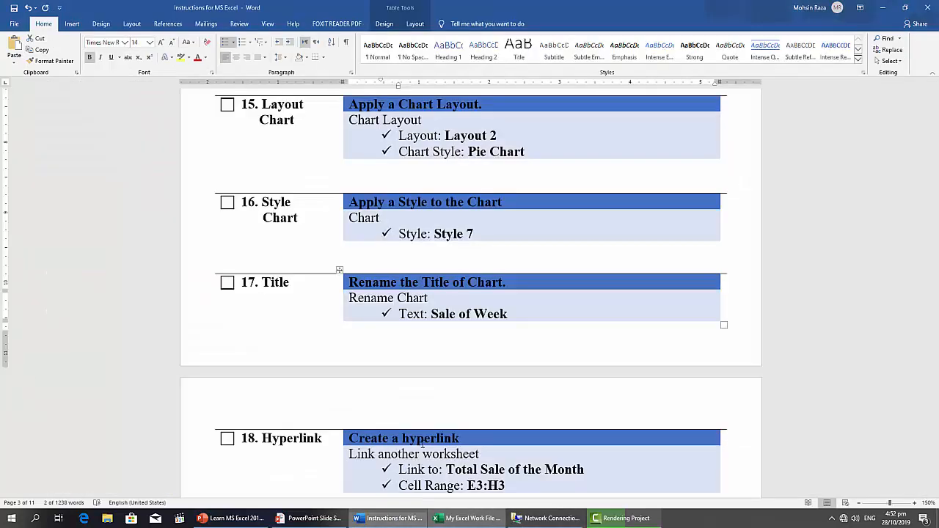
pyautogui.scroll(-3, 464, 345)
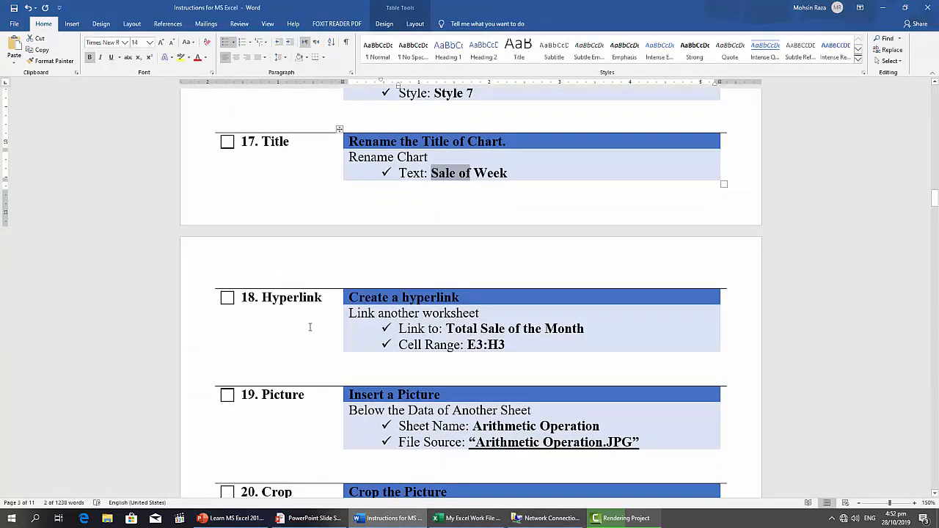
pyautogui.click(300, 320)
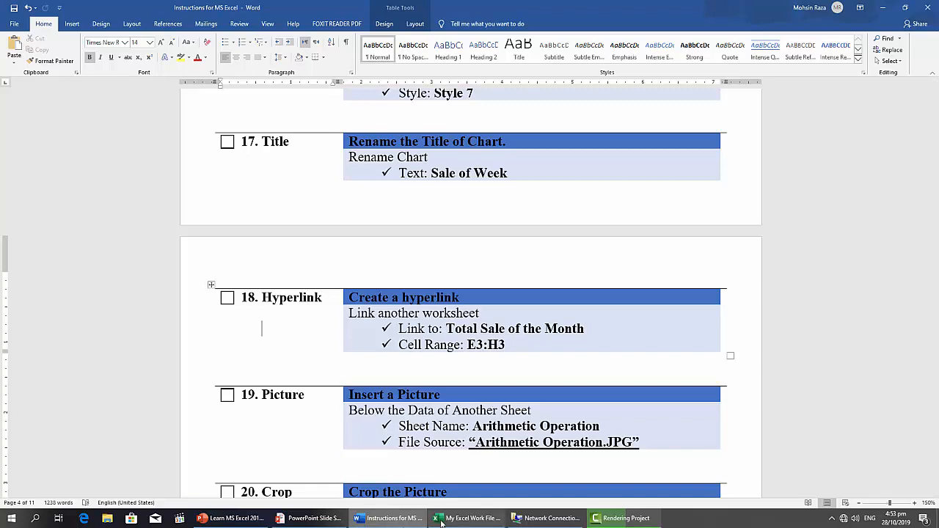
# Step: Switch to Excel and insert a hyperlink to the file Total Sale of the Month in the merged cell E3:H3
pyautogui.click(469, 517)
pyautogui.click(507, 164)
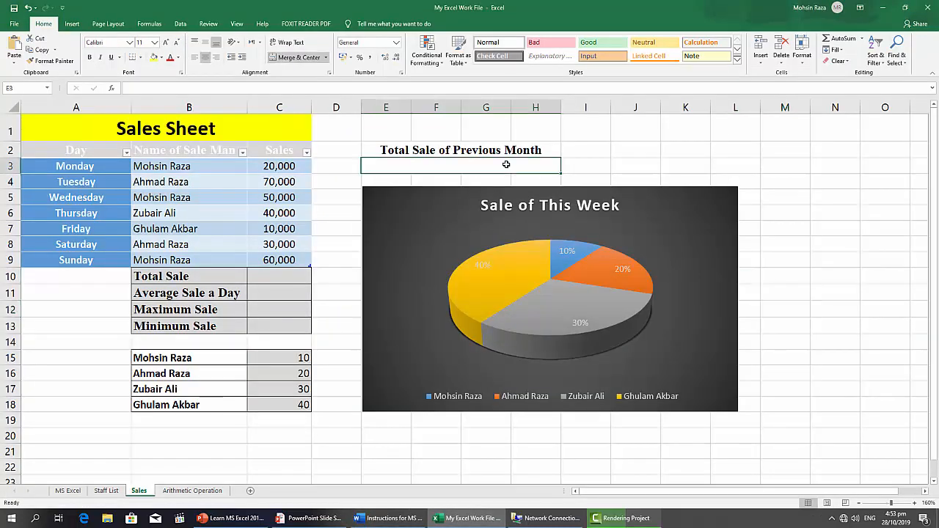
pyautogui.click(72, 24)
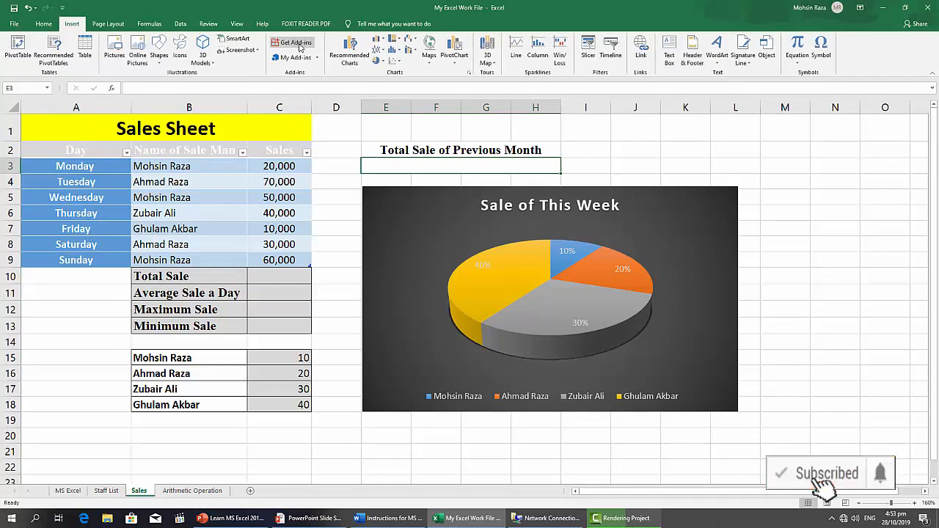
pyautogui.click(649, 58)
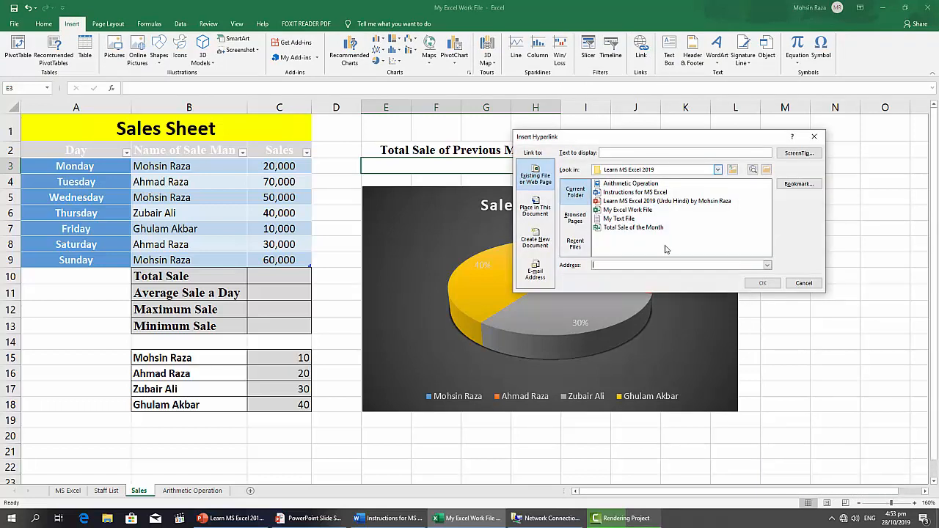
pyautogui.click(634, 227)
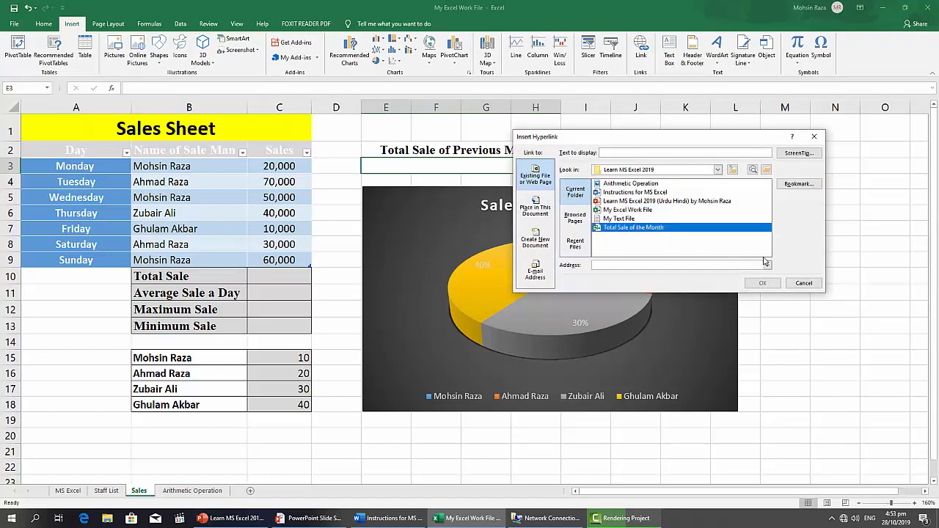
pyautogui.click(762, 283)
pyautogui.click(766, 302)
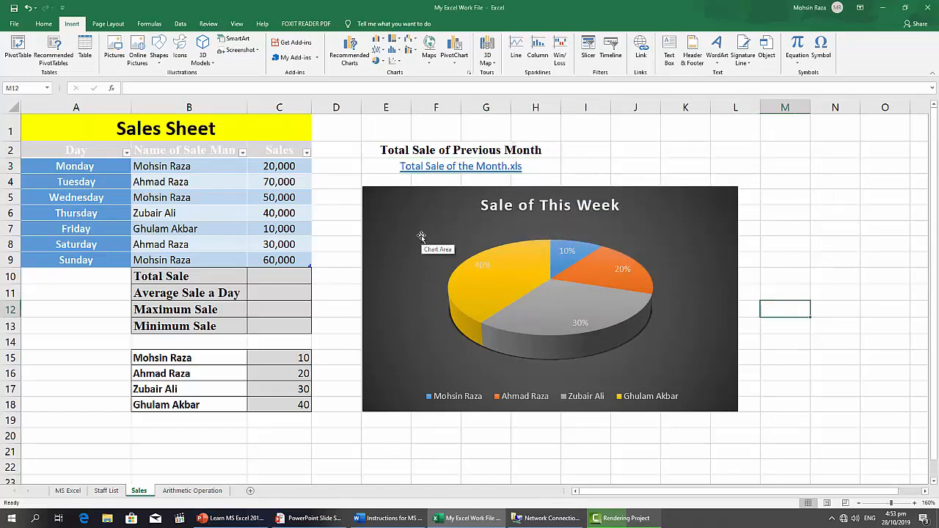
# Step: Follow the hyperlink in E3, look through the linked workbook's monthly sales table, and return to My Excel Work File
pyautogui.click(489, 170)
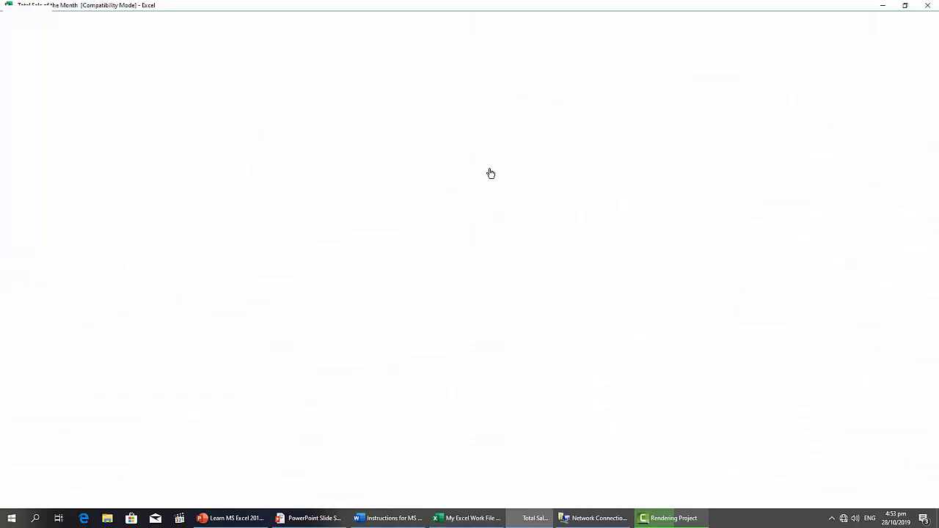
pyautogui.scroll(9, 398, 247)
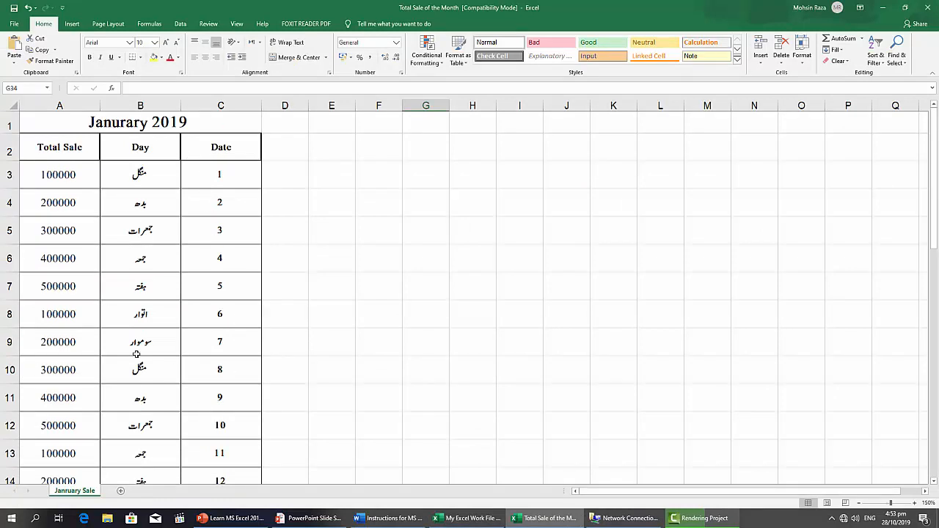
pyautogui.scroll(-4, 74, 149)
pyautogui.scroll(-2, 203, 419)
pyautogui.scroll(-1, 204, 418)
pyautogui.scroll(7, 203, 418)
pyautogui.click(473, 521)
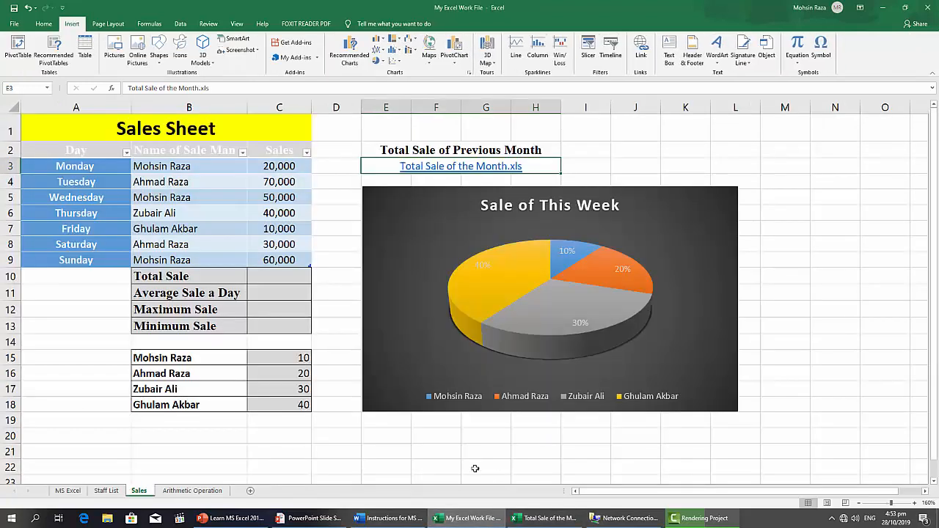
# Step: Check exercise 19 in the Word instructions and insert the Arithmetic Operation picture at cell A15 of Excel's Arithmetic Operation sheet
pyautogui.click(388, 518)
pyautogui.scroll(-3, 376, 410)
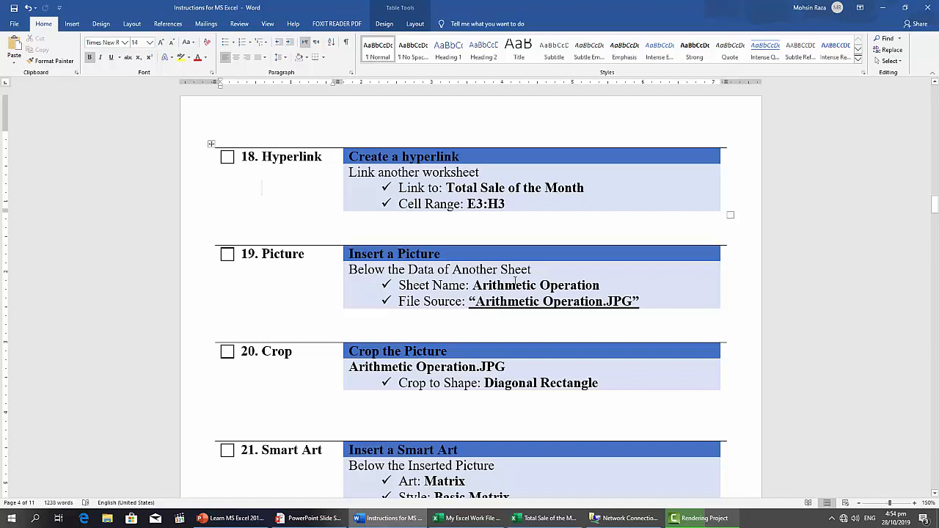
pyautogui.click(578, 285)
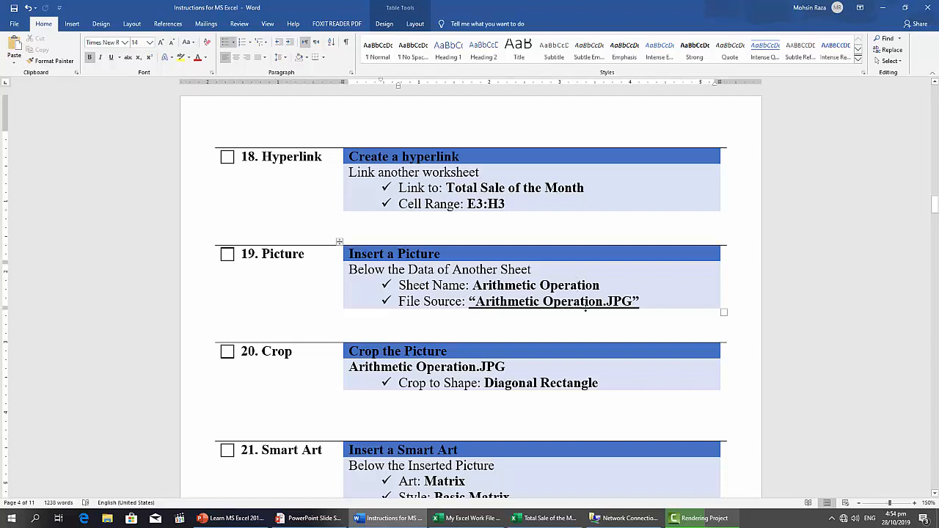
pyautogui.click(470, 517)
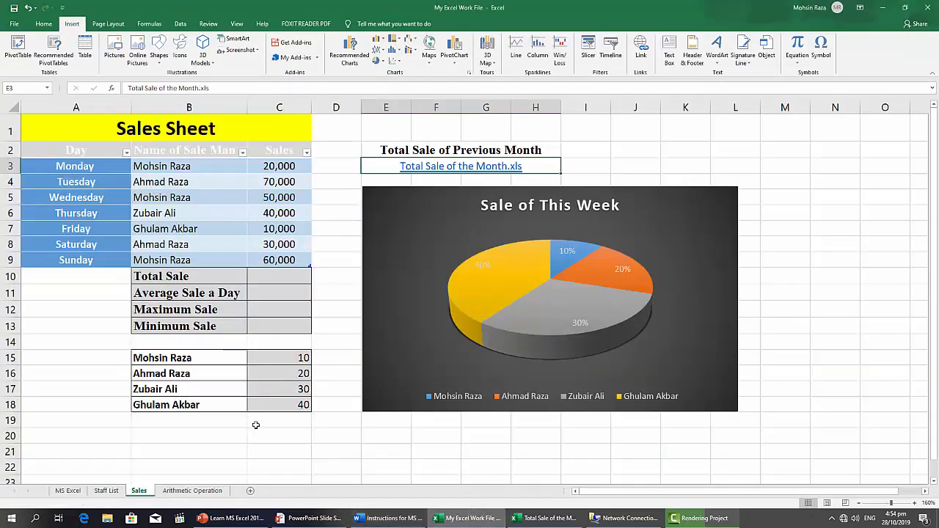
pyautogui.click(197, 491)
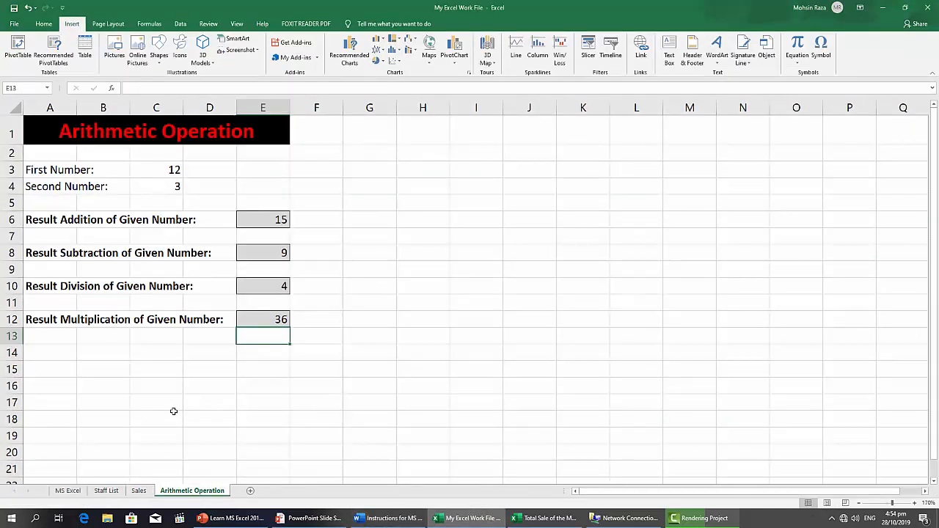
pyautogui.click(47, 370)
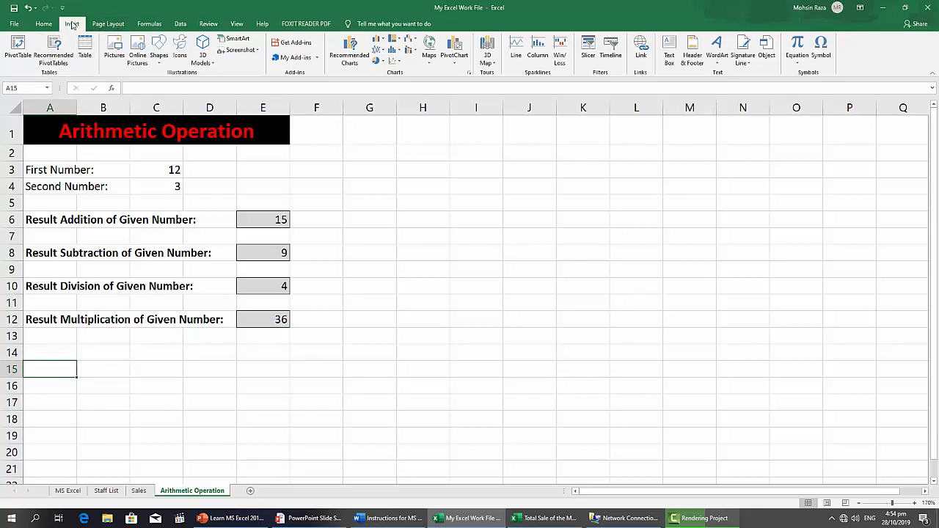
pyautogui.click(114, 48)
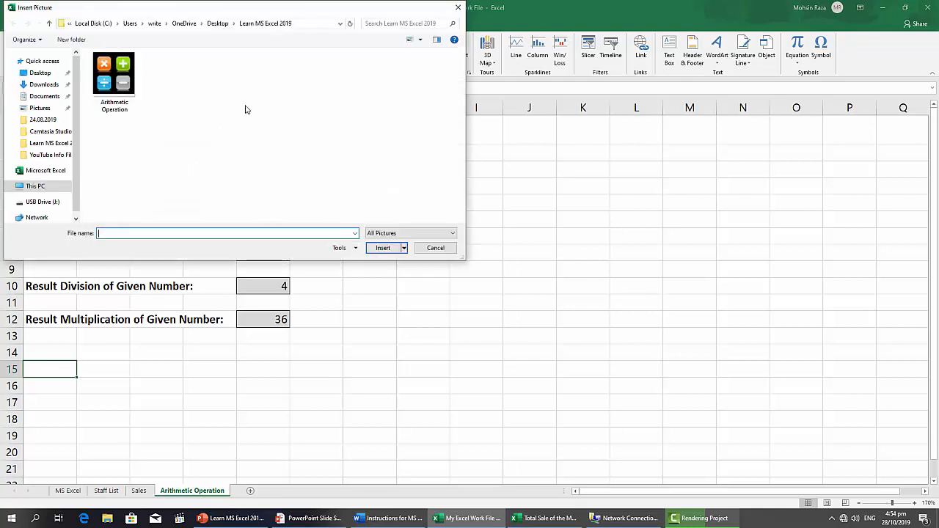
pyautogui.click(111, 80)
pyautogui.click(382, 249)
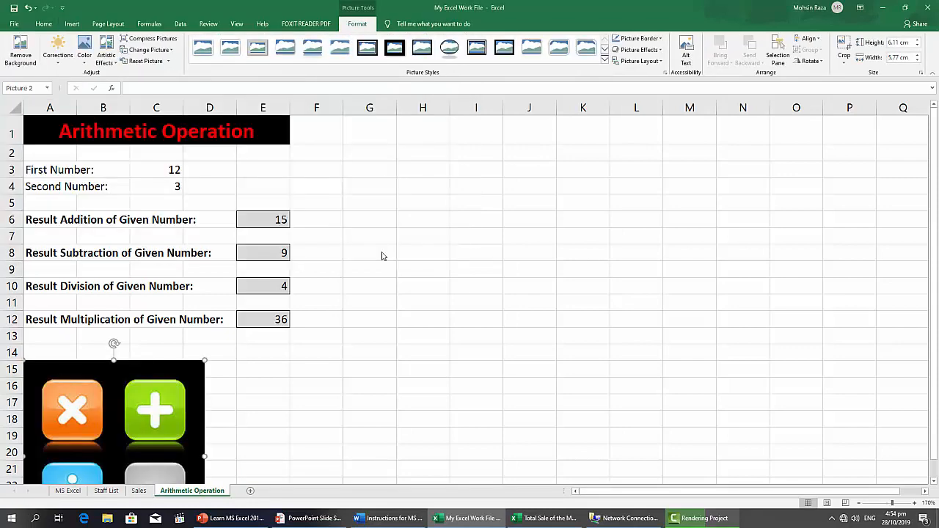
# Step: Move the inserted picture below the data so that its upper corner sits at cell B14
pyautogui.scroll(-4, 381, 253)
pyautogui.scroll(1, 137, 282)
pyautogui.moveTo(137, 282); pyautogui.dragTo(190, 235)
# Step: Check exercise 20 in the Word instructions, crop the picture in Excel to a rounded rectangle shape, and deselect it
pyautogui.click(389, 518)
pyautogui.scroll(-1, 469, 362)
pyautogui.scroll(-1, 469, 361)
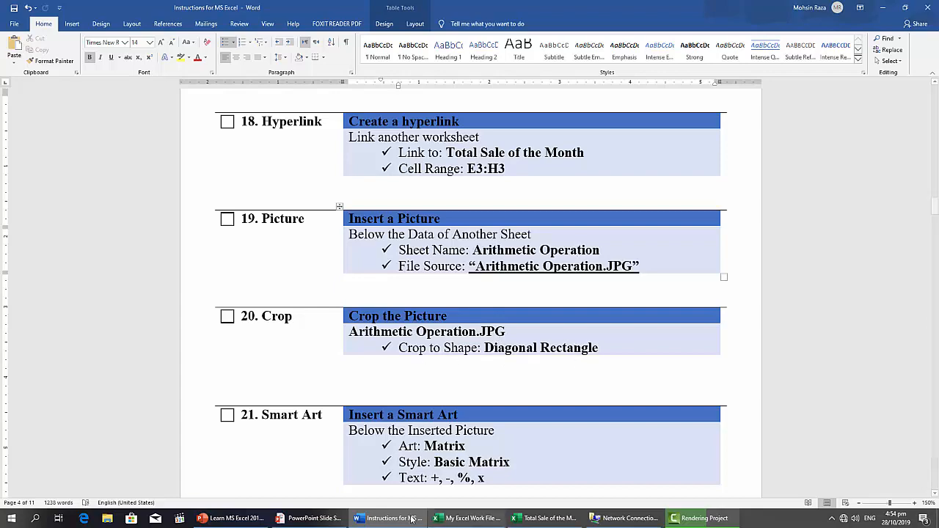
pyautogui.click(470, 517)
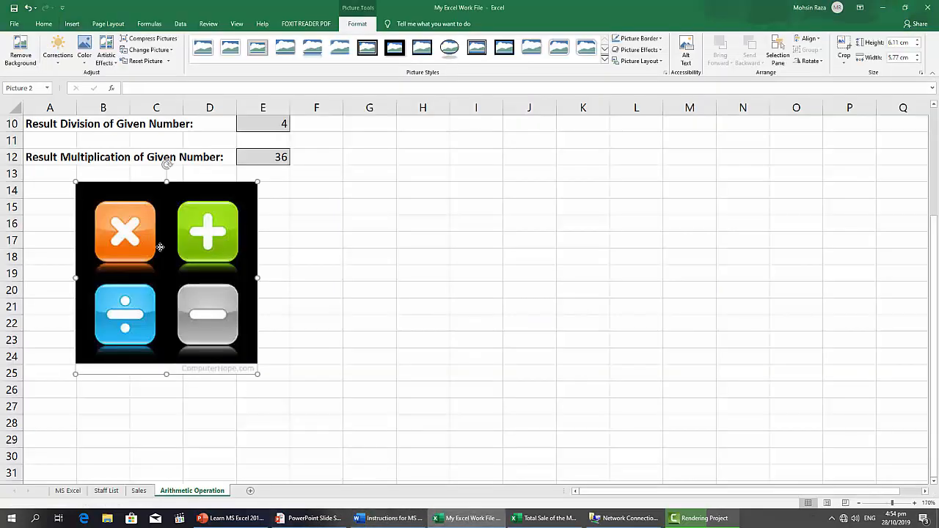
pyautogui.click(845, 45)
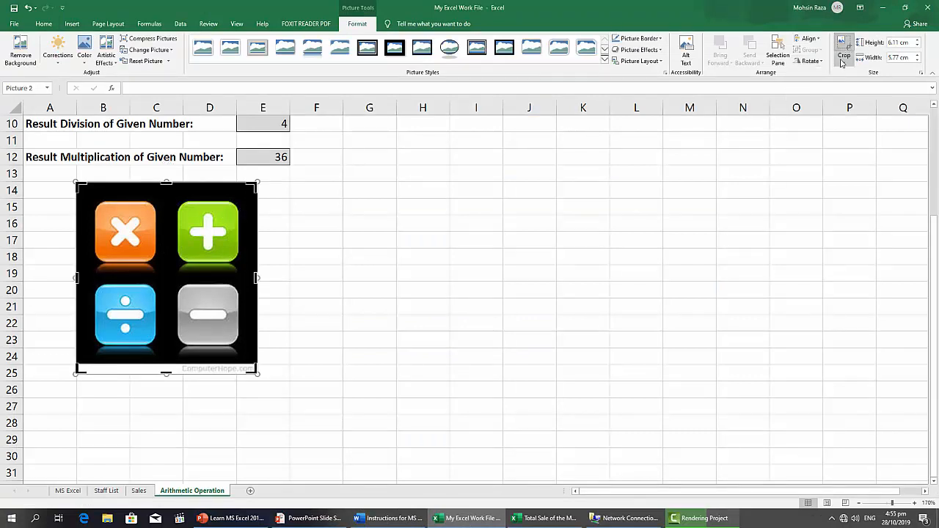
pyautogui.click(844, 66)
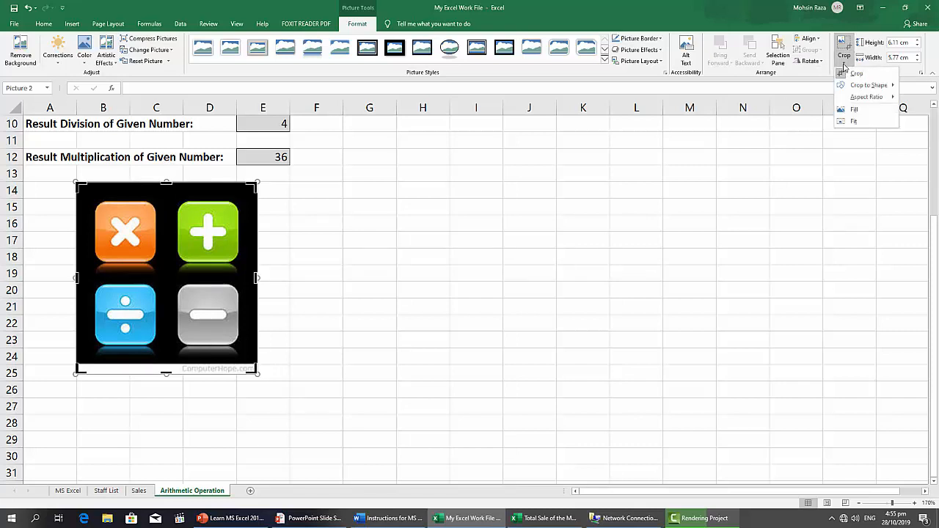
pyautogui.moveTo(859, 85)
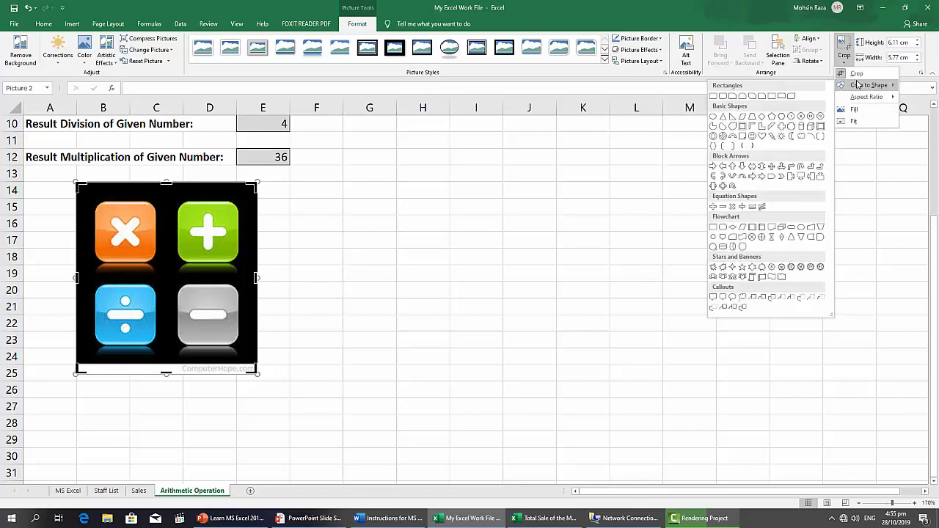
pyautogui.click(723, 98)
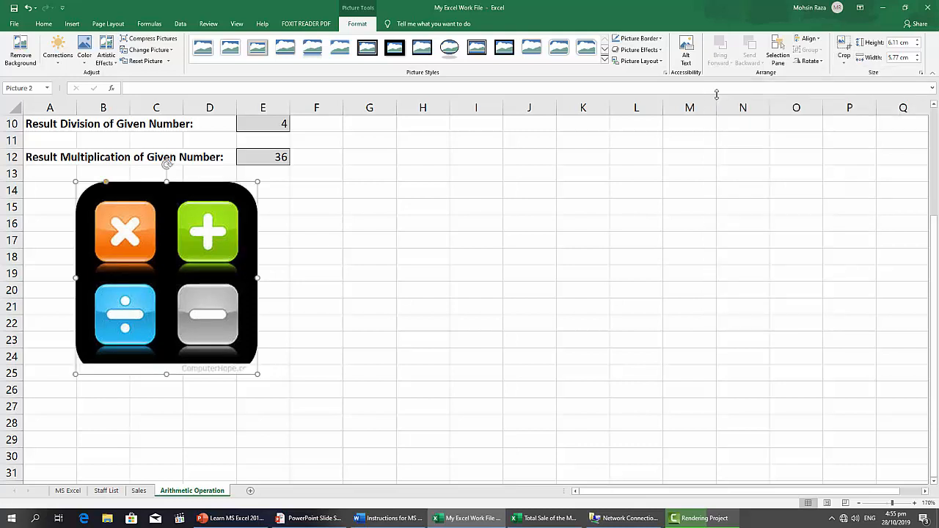
pyautogui.click(369, 322)
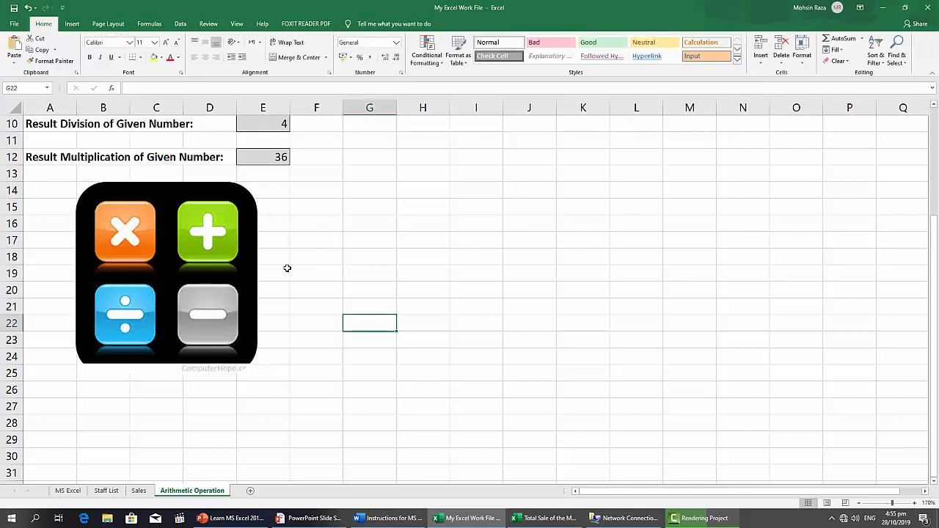
# Step: Shrink the cropped picture proportionally so it fits within columns B to C and rows 14 to 20
pyautogui.scroll(3, 334, 261)
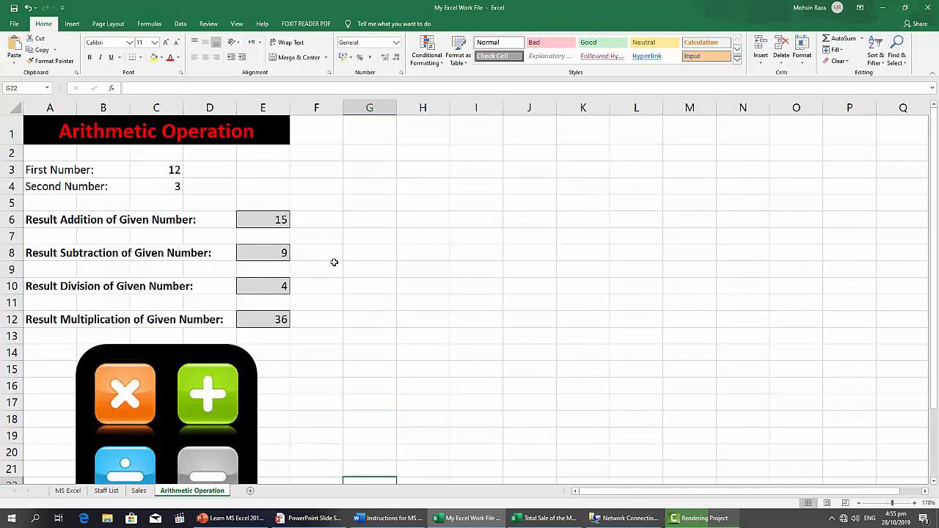
pyautogui.scroll(-1, 264, 341)
pyautogui.click(243, 360)
pyautogui.moveTo(256, 465); pyautogui.dragTo(179, 385)
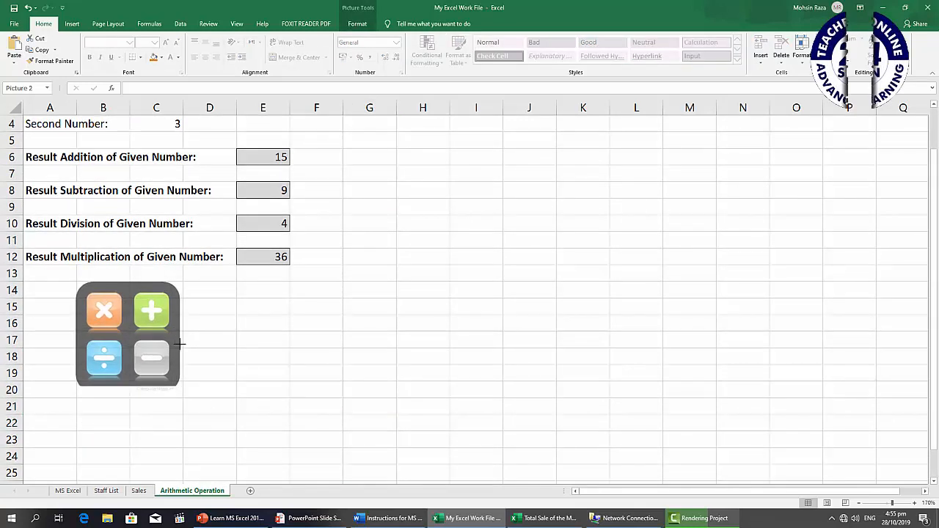
pyautogui.click(459, 321)
pyautogui.scroll(-3, 460, 319)
pyautogui.scroll(4, 459, 319)
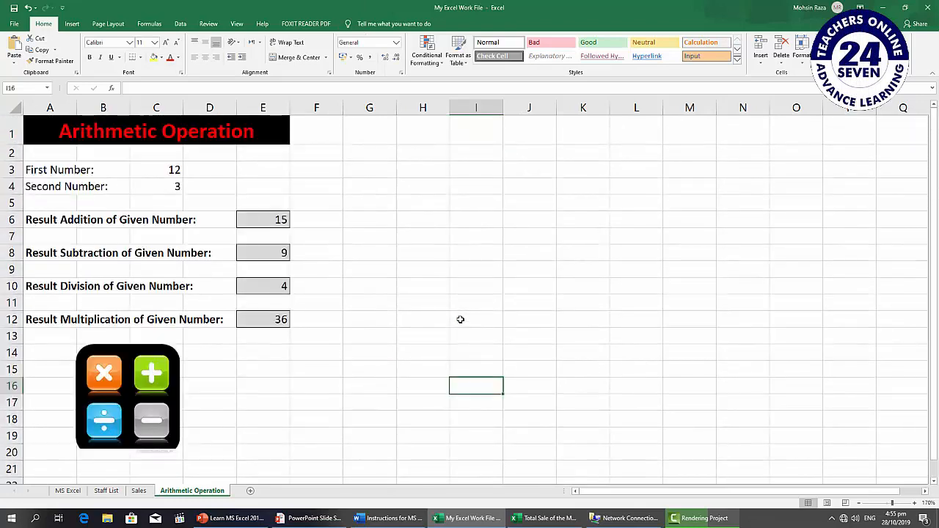
pyautogui.click(158, 396)
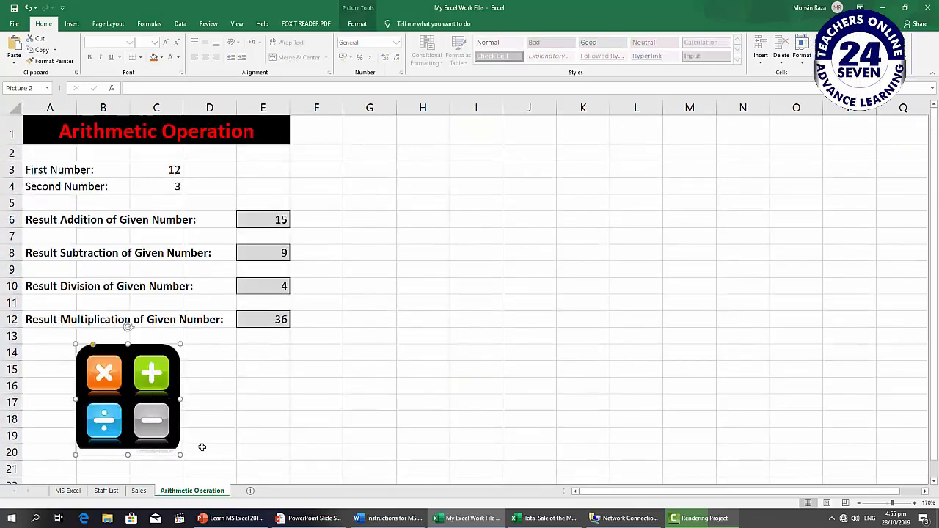
# Step: Check exercise 21 in the Word instructions, select cell E14 in Excel's Arithmetic Operation sheet, and open the SmartArt graphic chooser
pyautogui.click(410, 518)
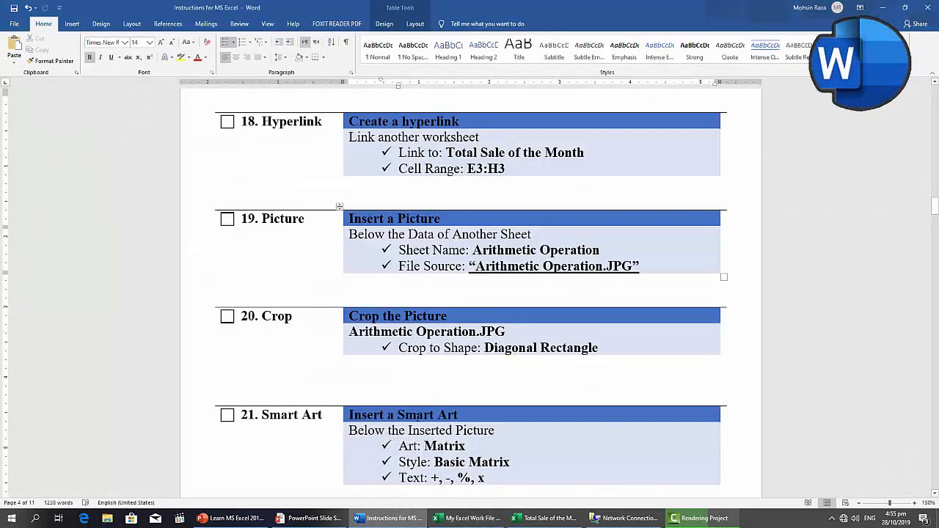
pyautogui.scroll(-1, 418, 418)
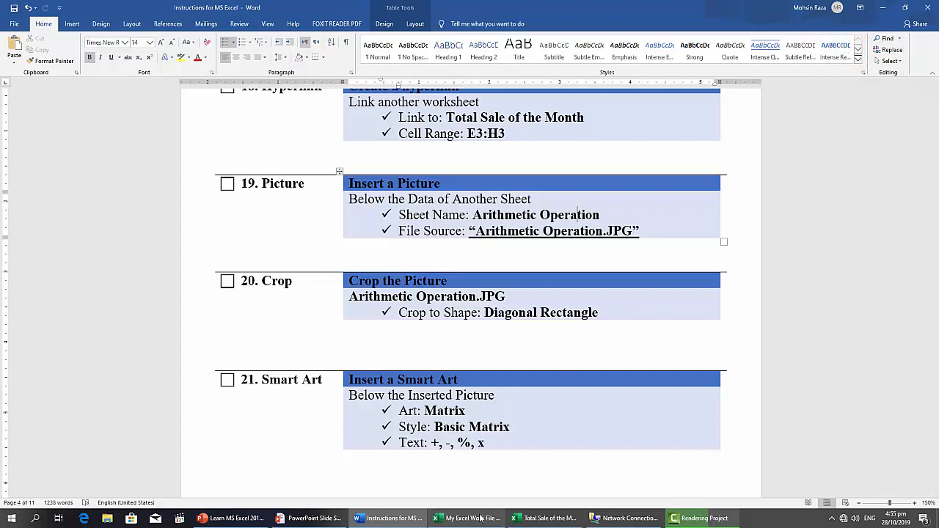
pyautogui.click(444, 518)
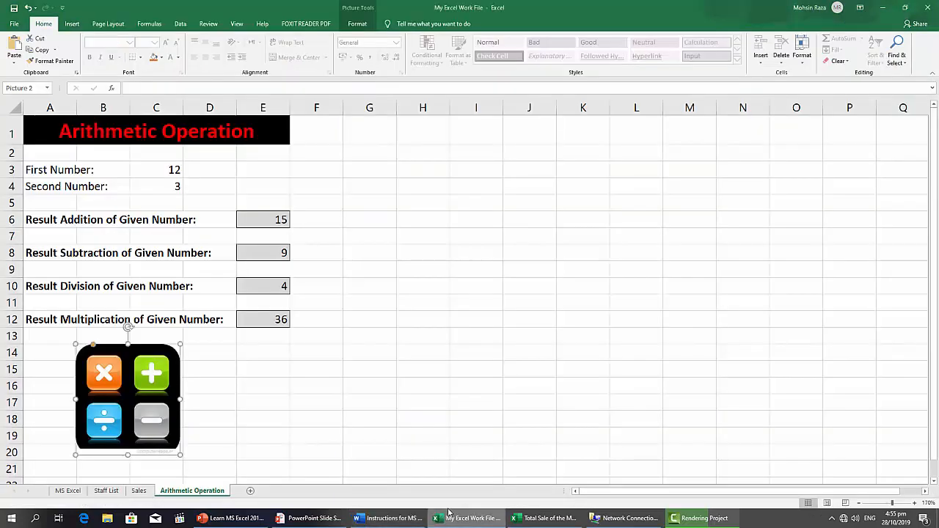
pyautogui.click(279, 348)
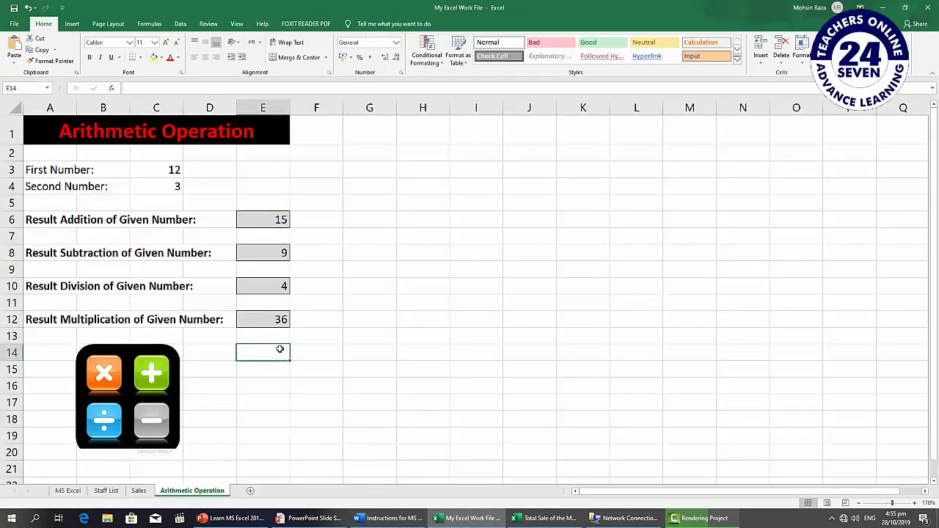
pyautogui.click(71, 22)
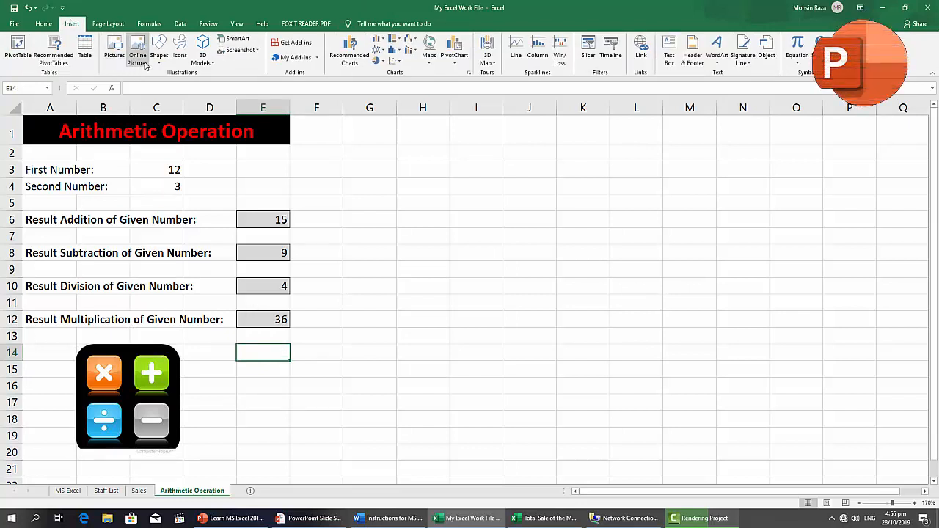
pyautogui.click(239, 44)
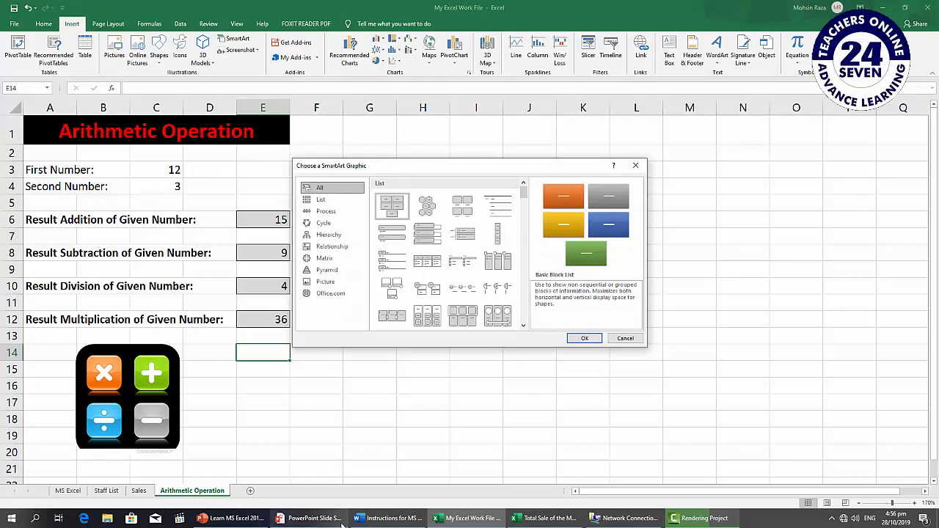
# Step: Recheck exercise 21 in Word, insert a Basic Matrix SmartArt graphic in Excel, and move it beside the results so its frame starts in column F
pyautogui.click(379, 518)
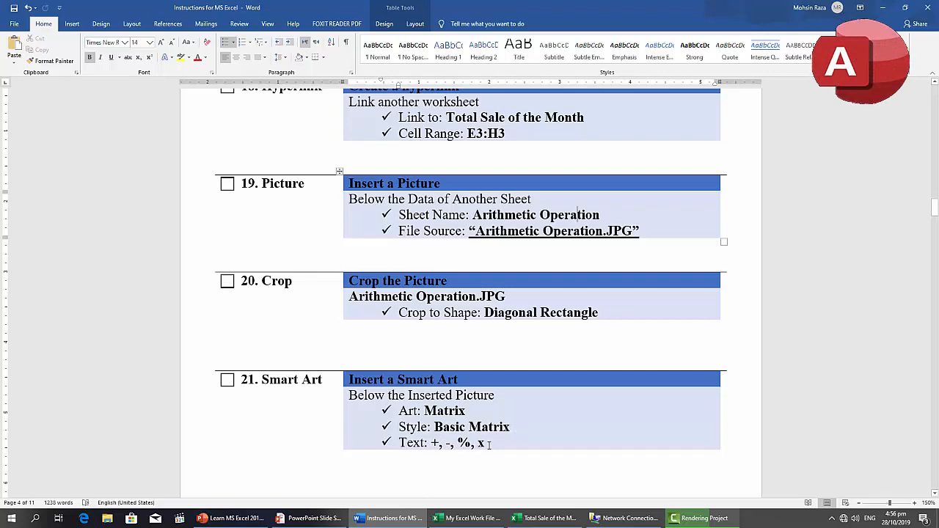
pyautogui.click(404, 525)
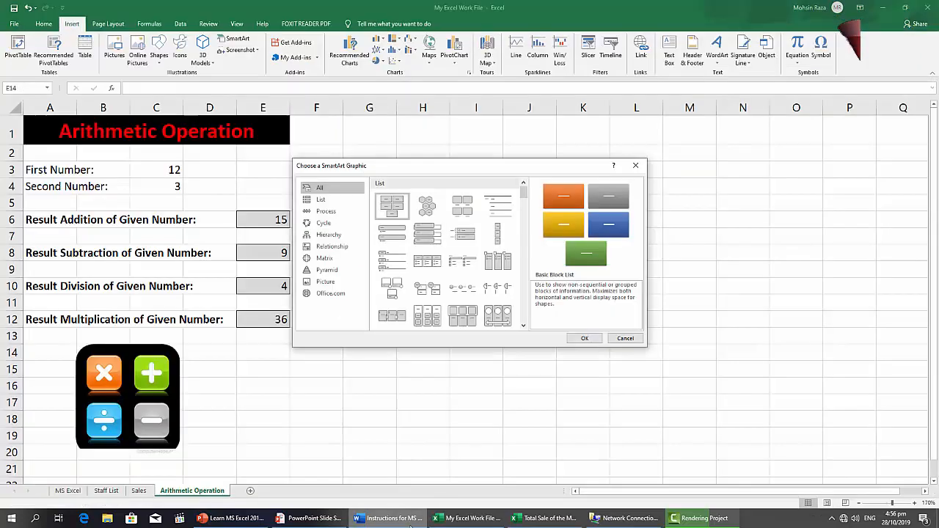
pyautogui.click(323, 260)
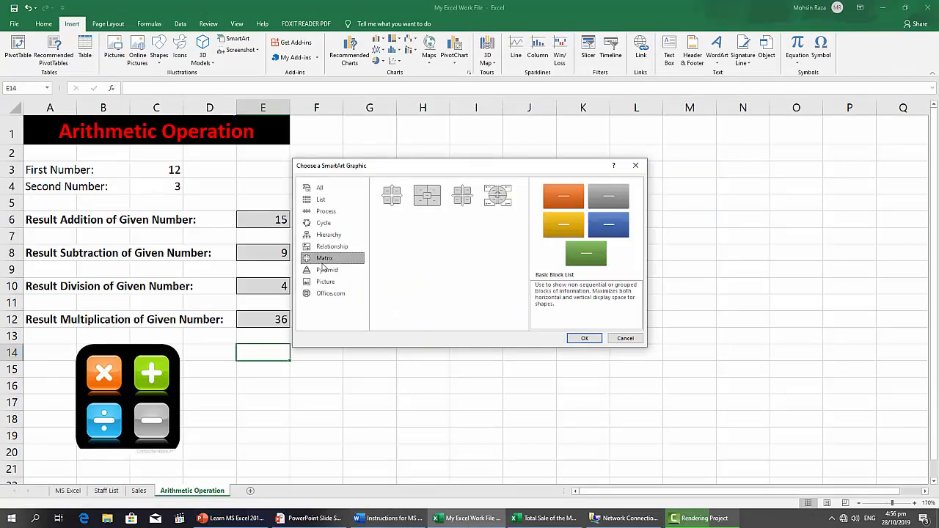
pyautogui.click(384, 519)
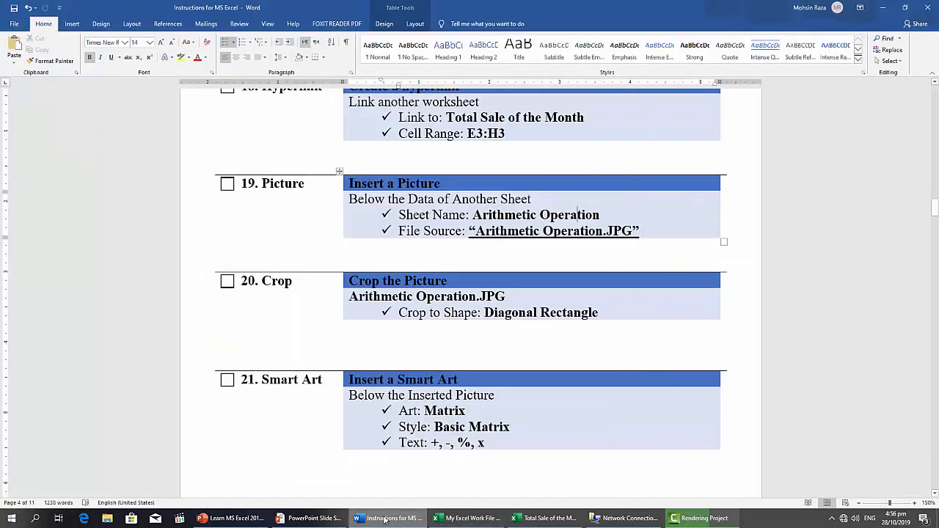
pyautogui.click(384, 519)
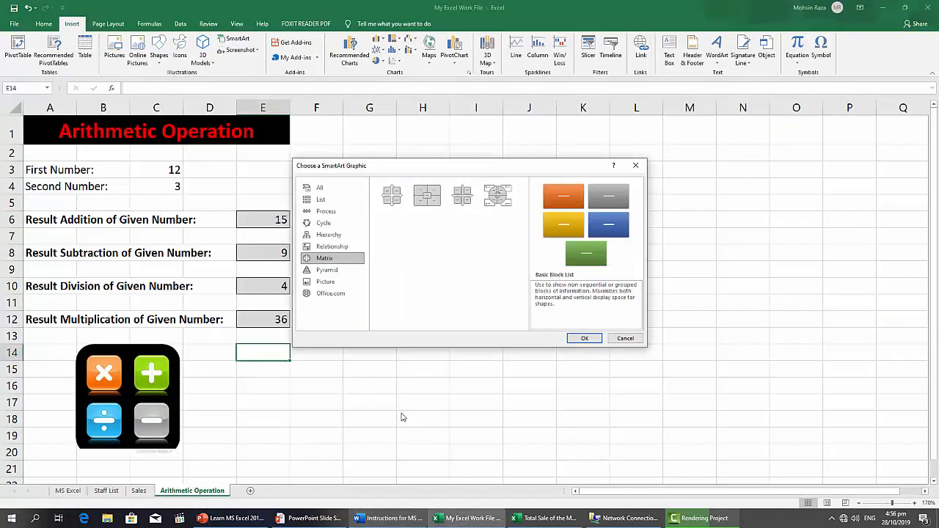
pyautogui.click(394, 204)
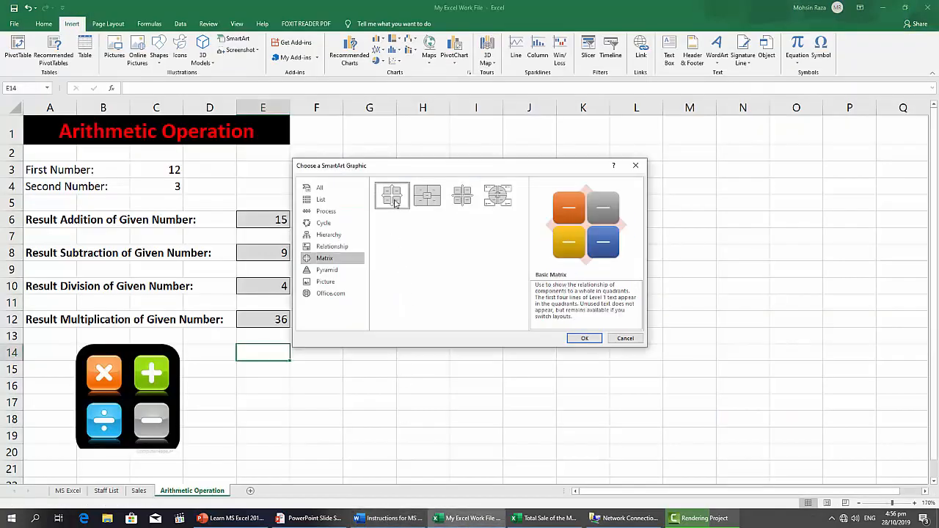
pyautogui.click(586, 338)
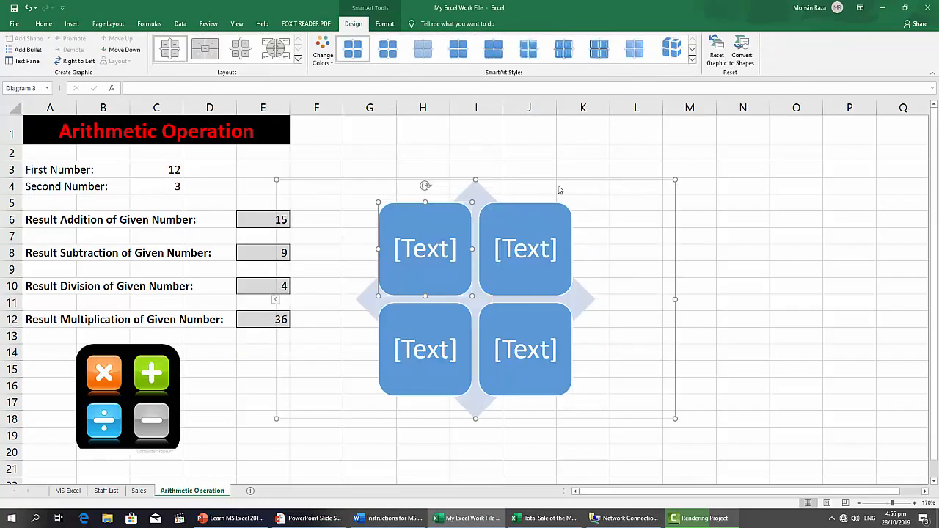
pyautogui.moveTo(557, 183); pyautogui.dragTo(608, 181)
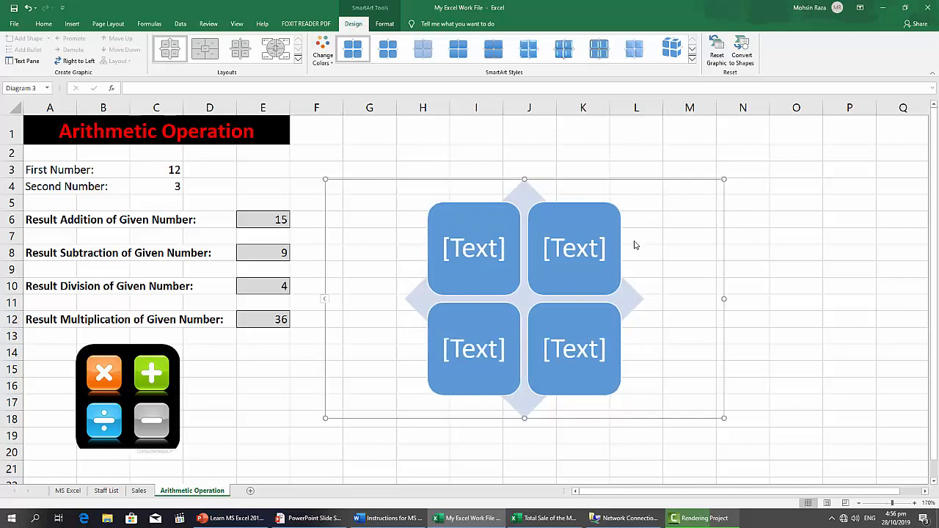
# Step: Apply the metallic 3-D scene style to the SmartArt matrix and recolor it with the Colorful grey, gold, orange and red variation
pyautogui.click(691, 60)
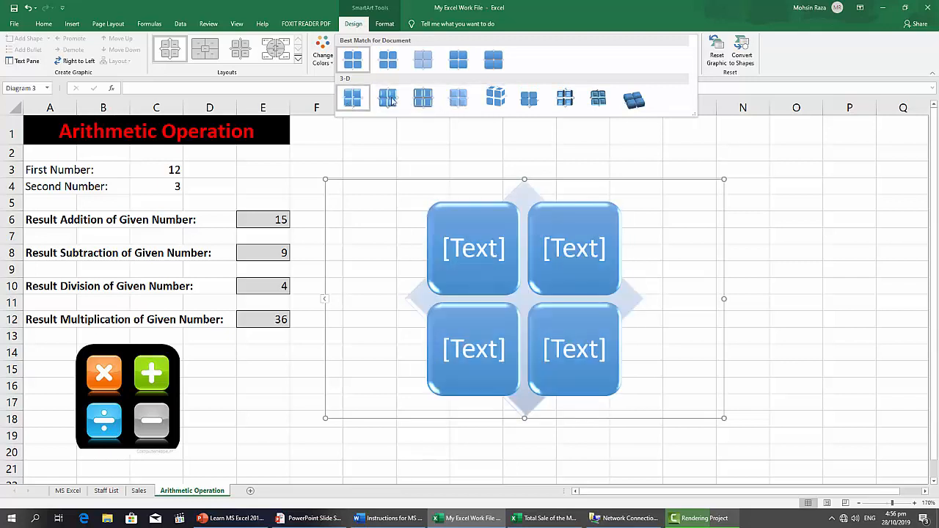
pyautogui.click(564, 97)
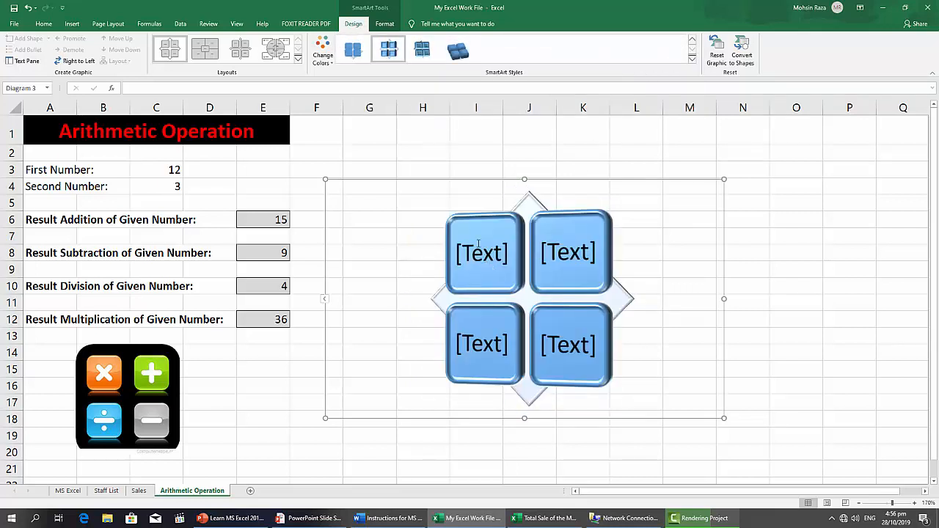
pyautogui.click(327, 58)
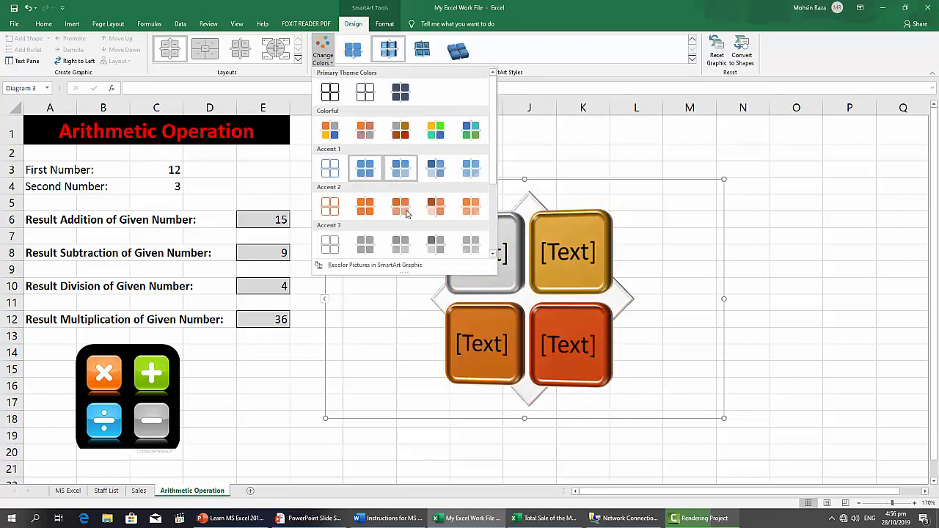
pyautogui.click(401, 134)
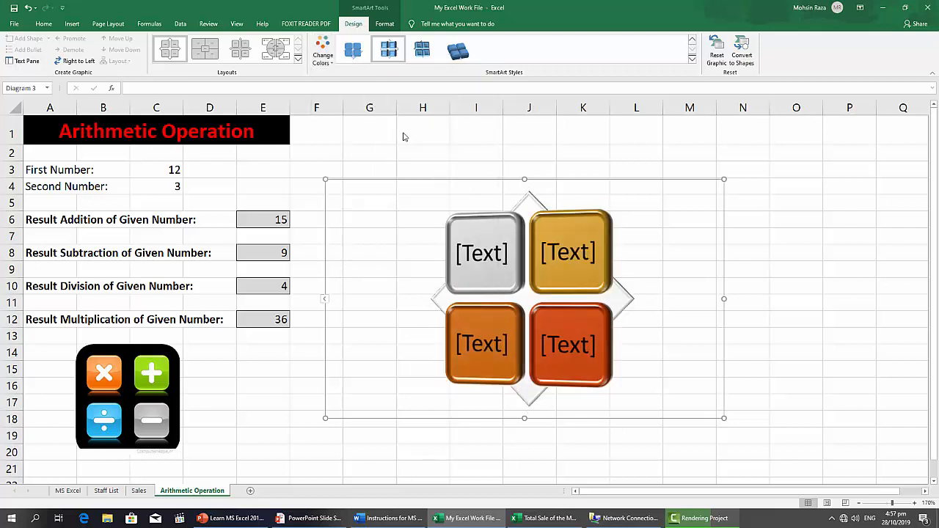
# Step: Label the upper two matrix boxes + and - and the lower two / and *, and deselect the SmartArt graphic
pyautogui.click(498, 256)
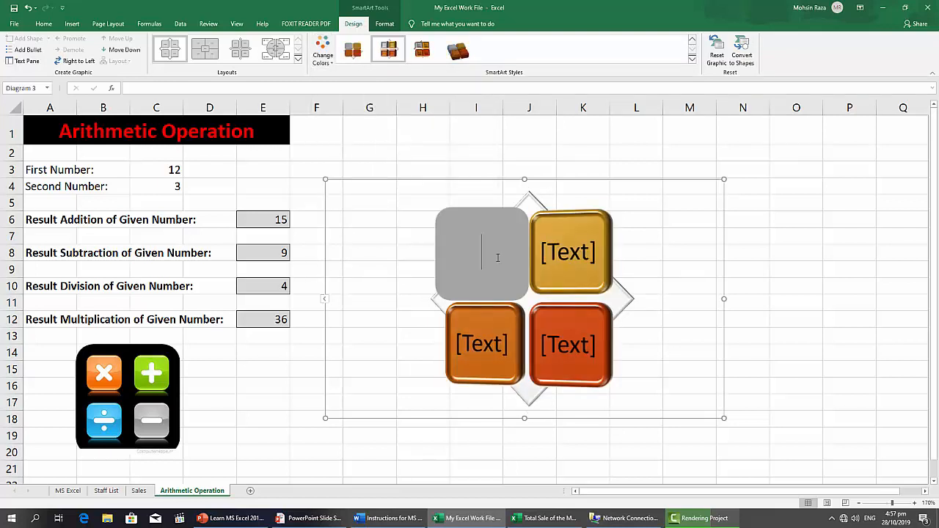
pyautogui.write('+')
pyautogui.click(569, 249)
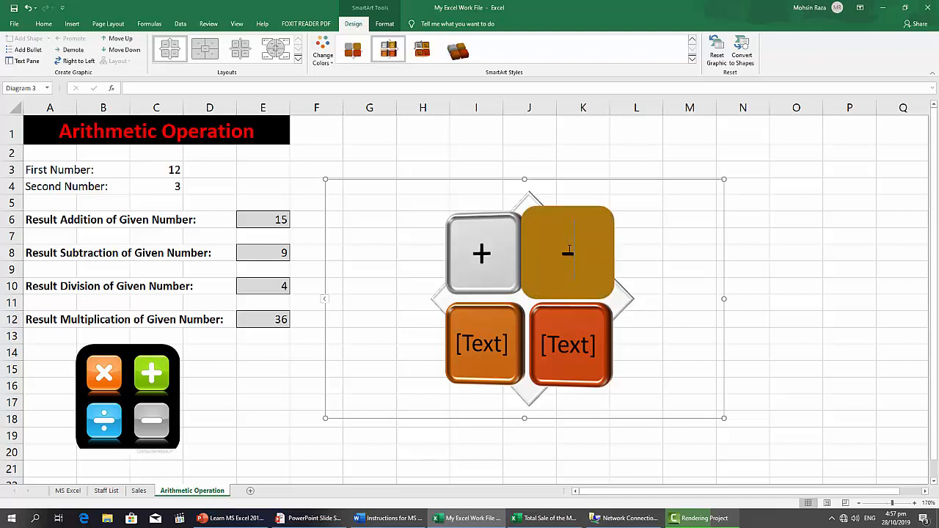
pyautogui.click(504, 342)
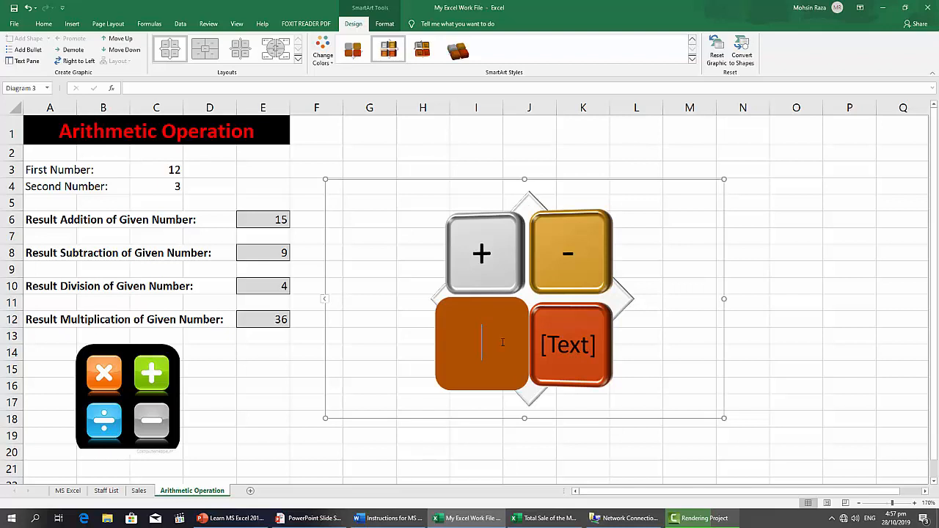
pyautogui.write('%')
pyautogui.press('BackSpace')
pyautogui.write('/')
pyautogui.click(578, 344)
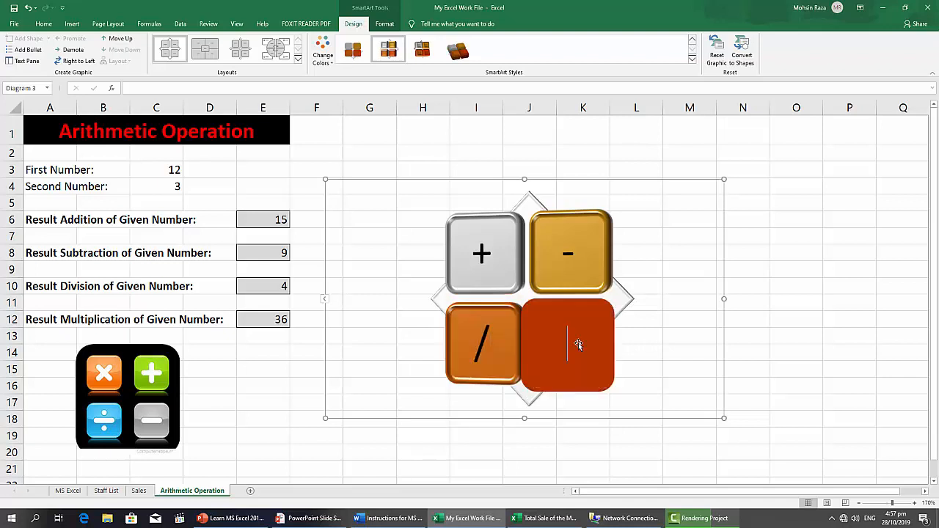
pyautogui.write('*')
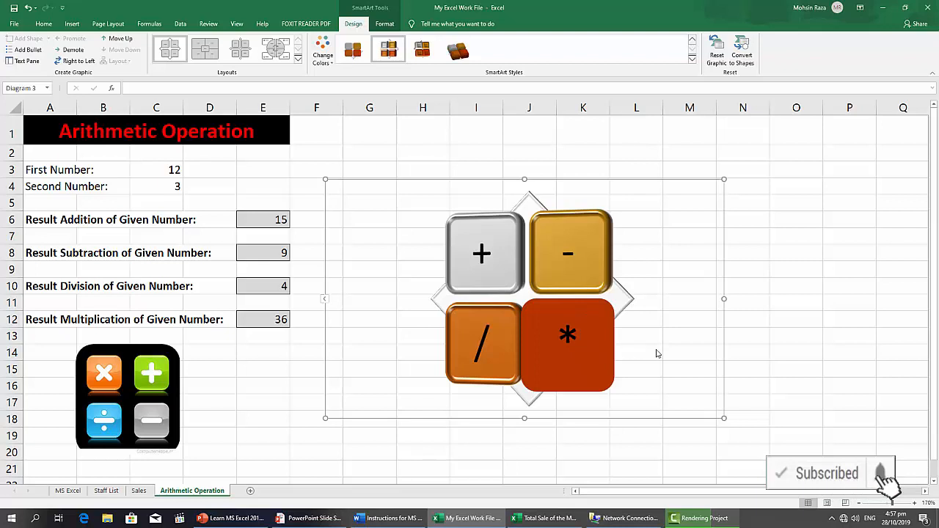
pyautogui.click(762, 323)
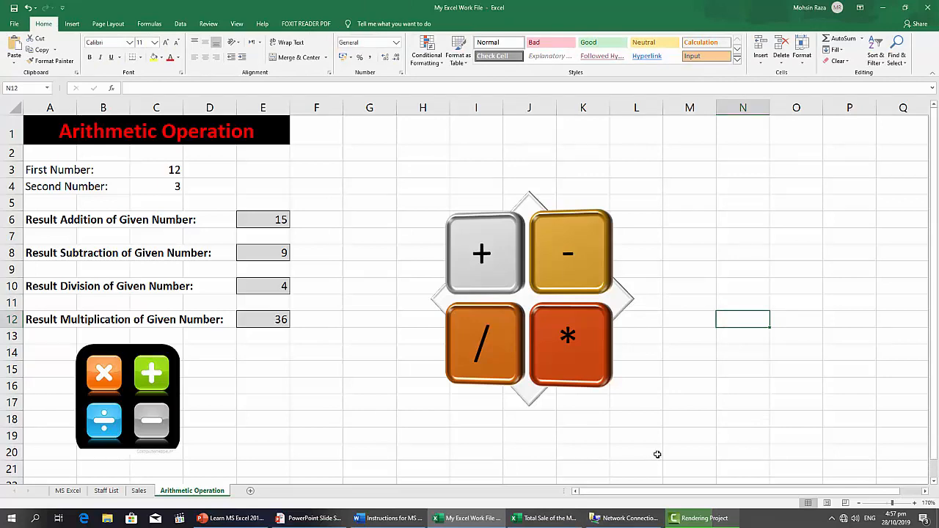
# Step: Switch to the Word instructions and look for the exercise that follows exercise 21
pyautogui.click(416, 521)
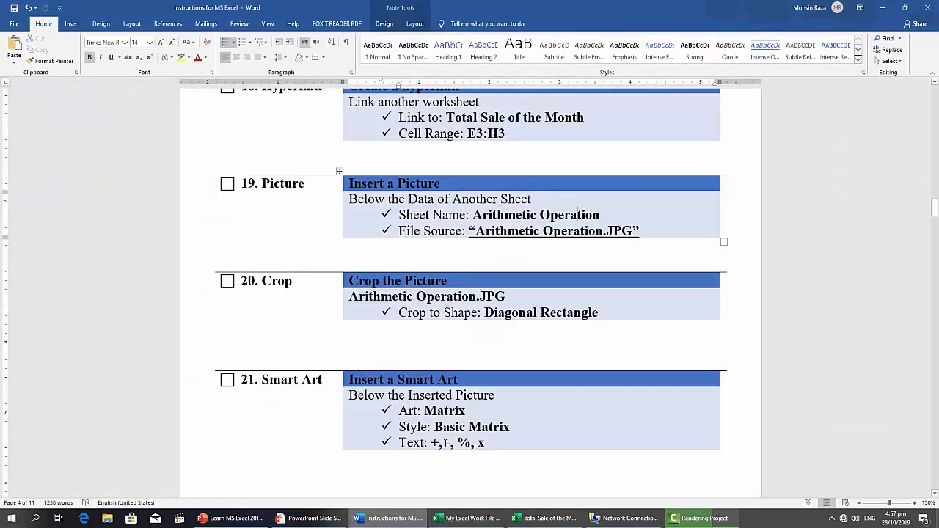
pyautogui.scroll(-1, 444, 443)
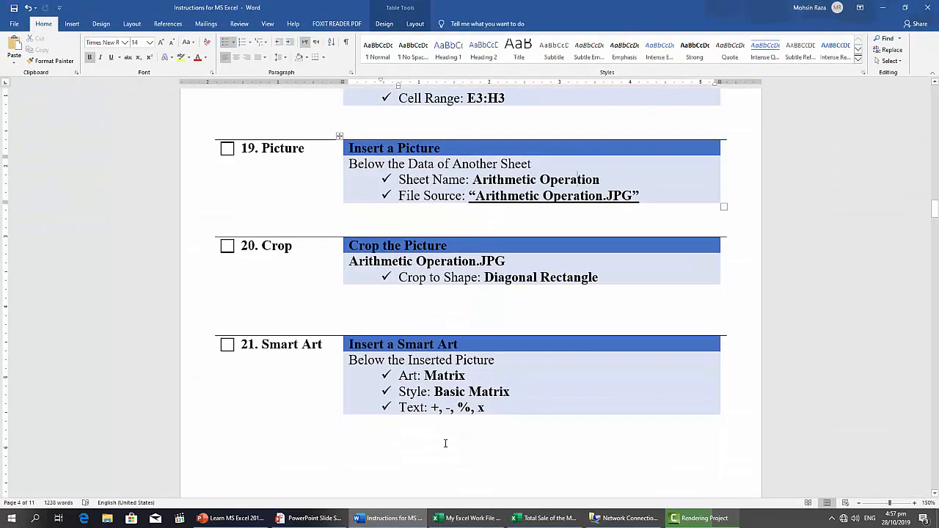